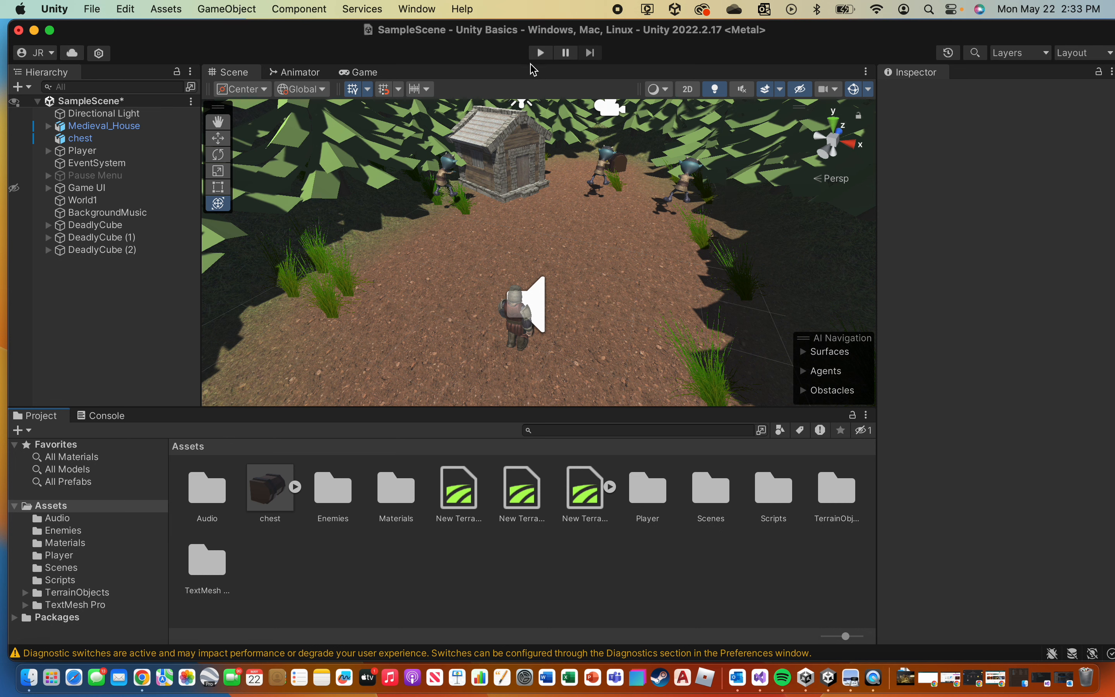
Play-test SampleScene with the sound turned up, walking the knight around near the enemies, and stop the game.
key("XF86AudioRaiseVolume")
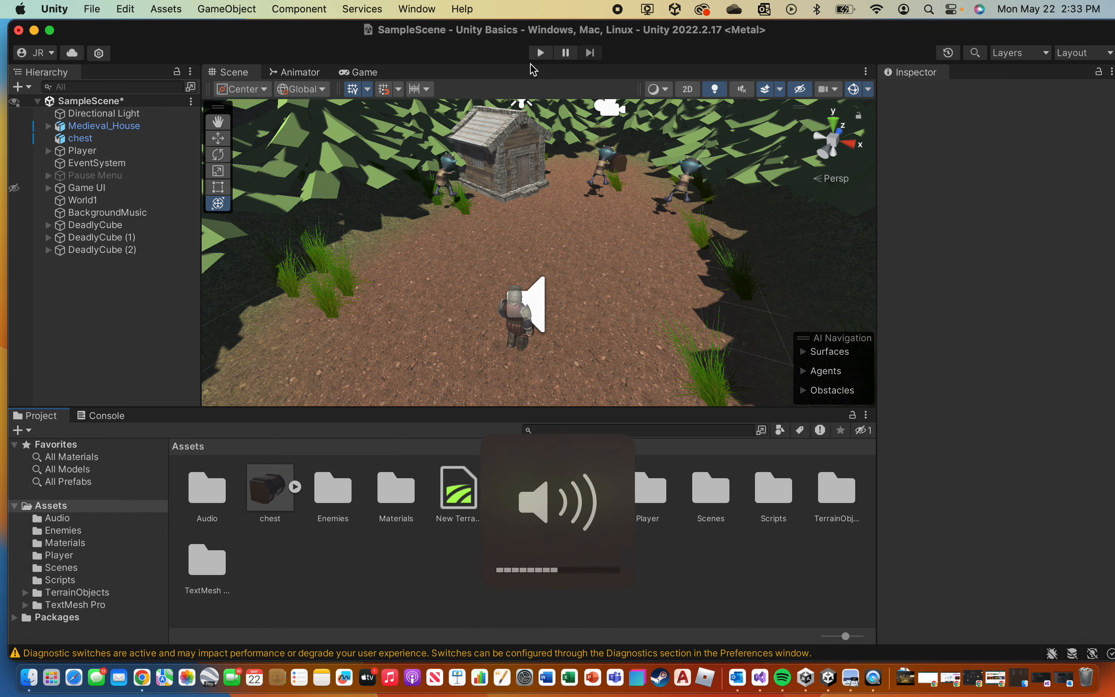
left_click(535, 58)
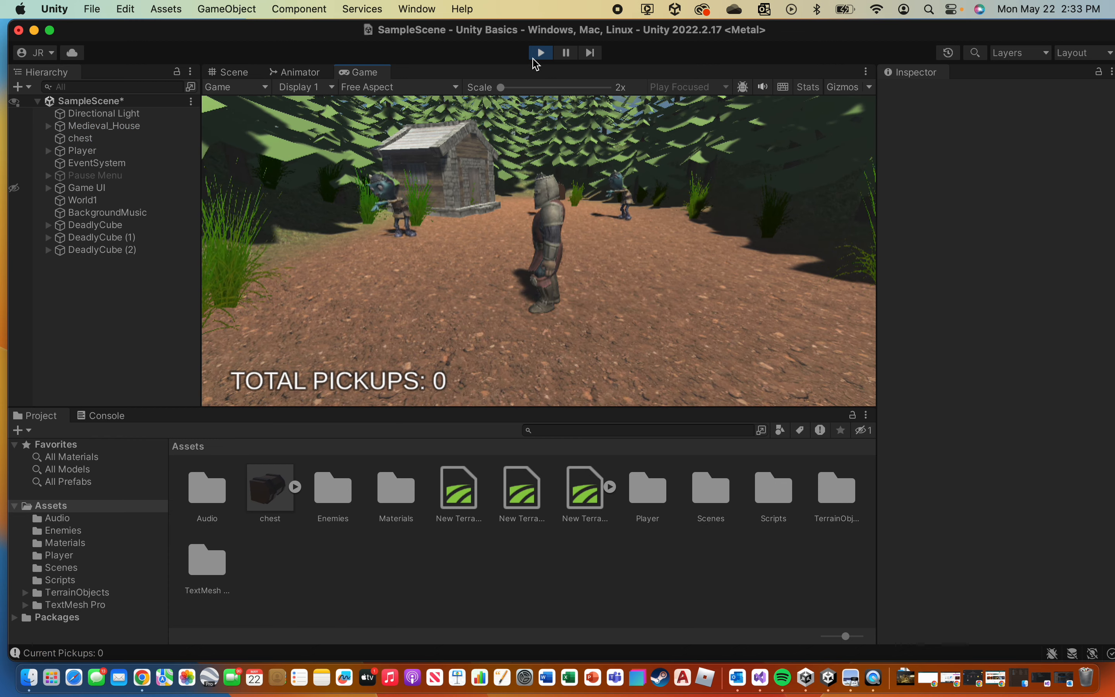
key("XF86AudioRaiseVolume")
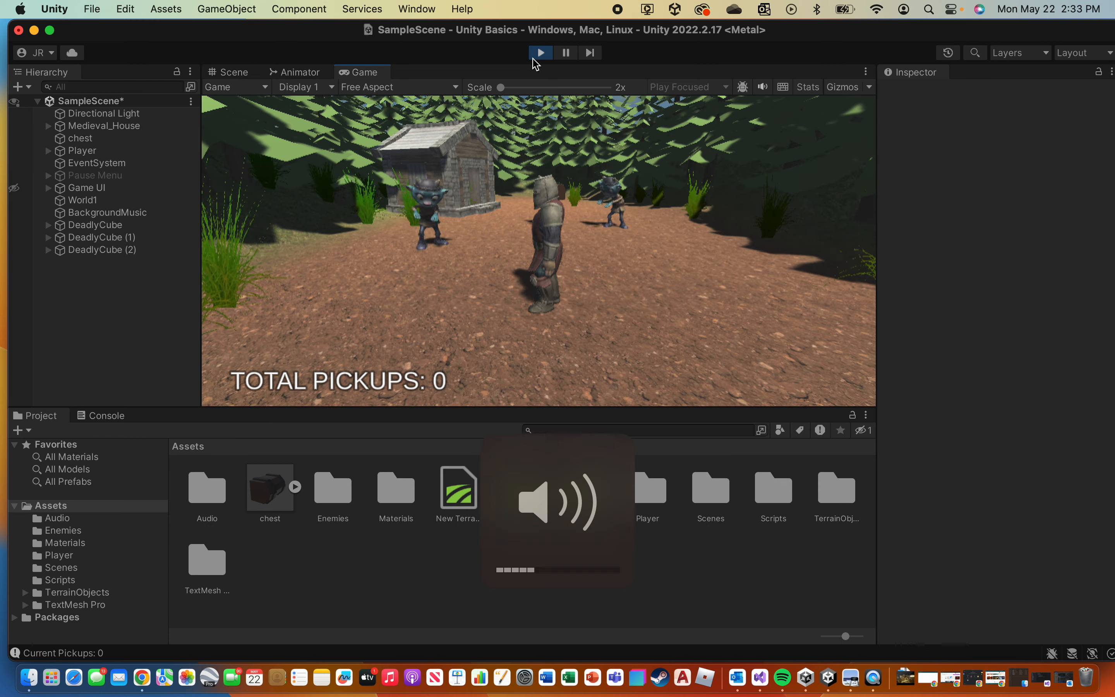
key("w")
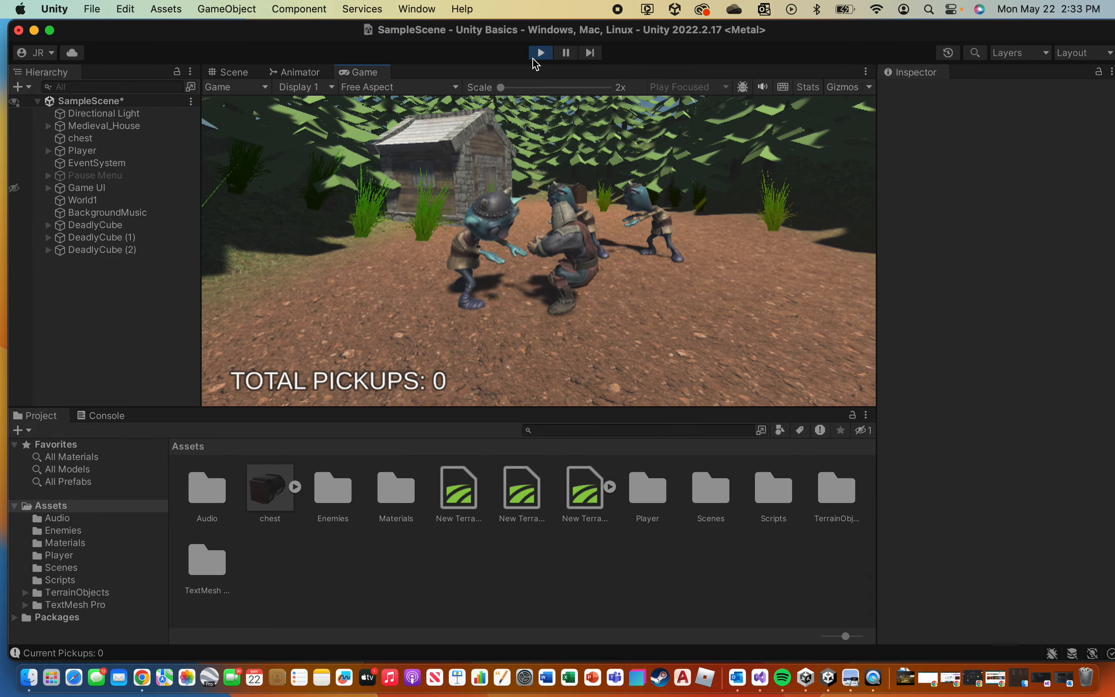
key("w")
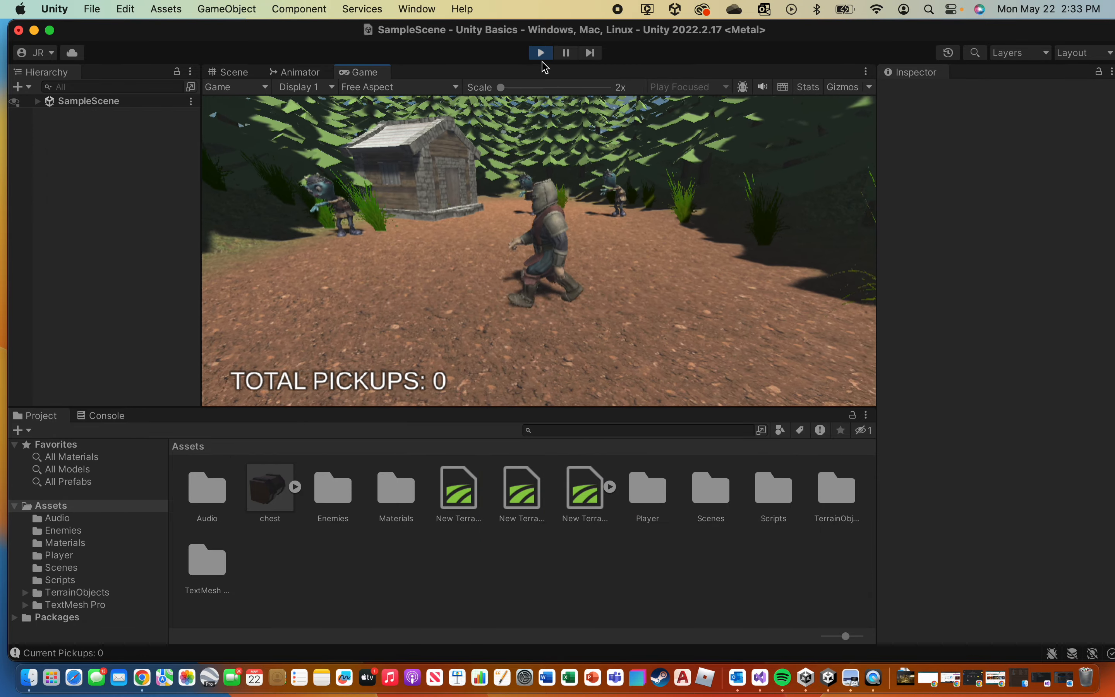
key("d")
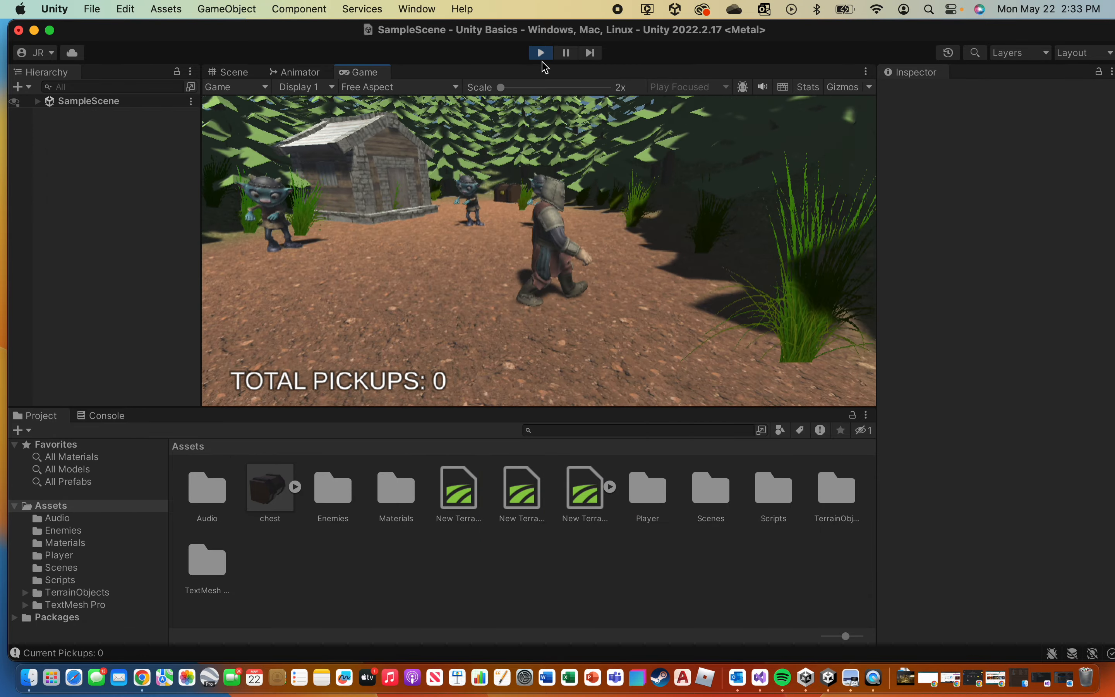
key("s")
key("a")
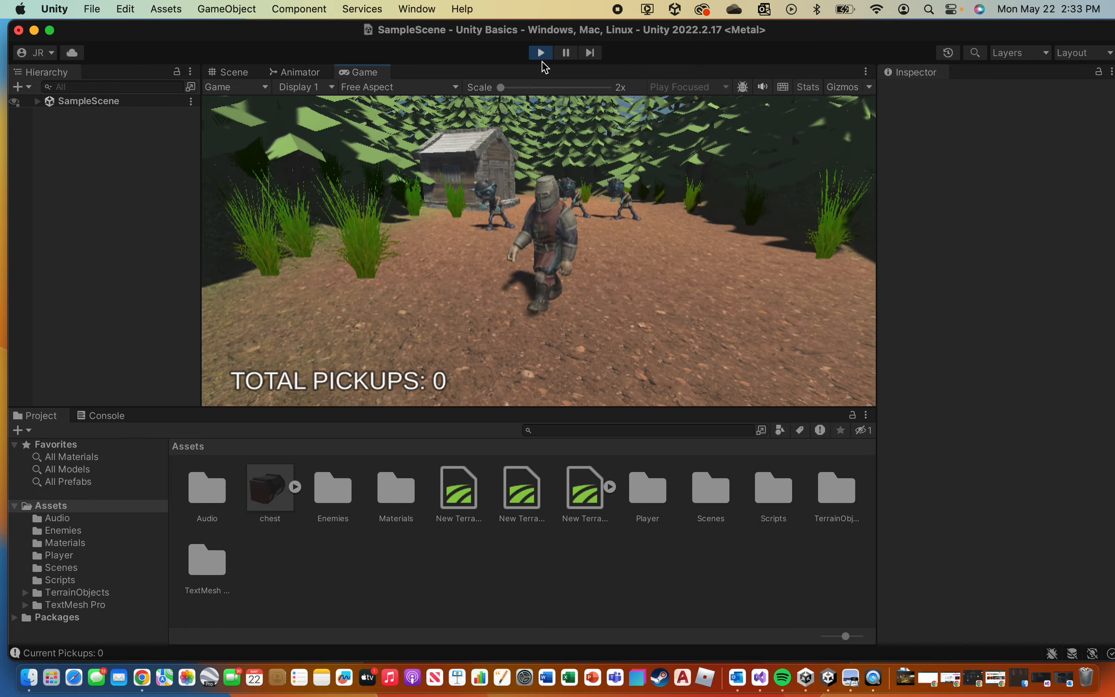
left_click(542, 53)
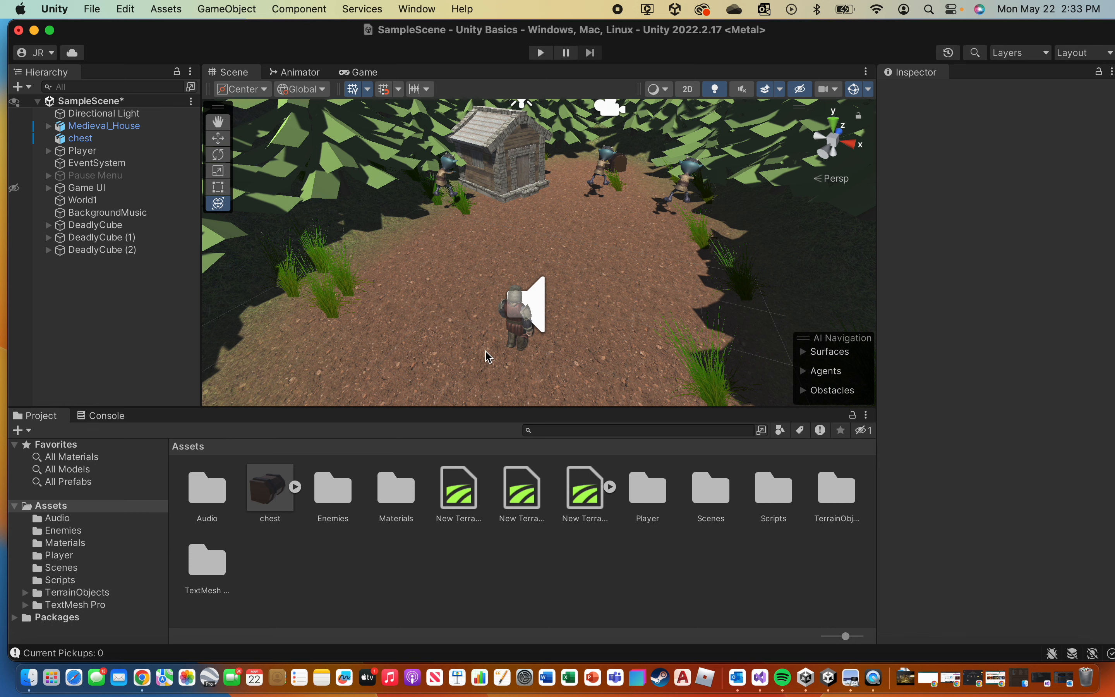
middle_click_drag(539, 283, 519, 272)
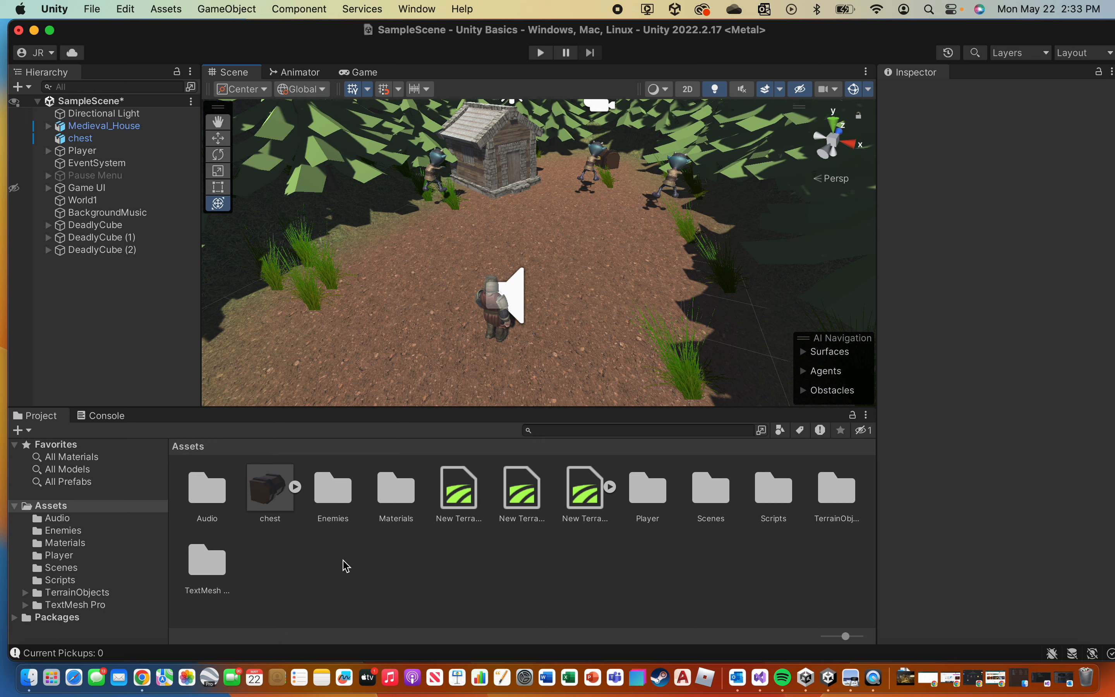
Create a folder named TitleMenu in the project's Assets.
right_click(305, 569)
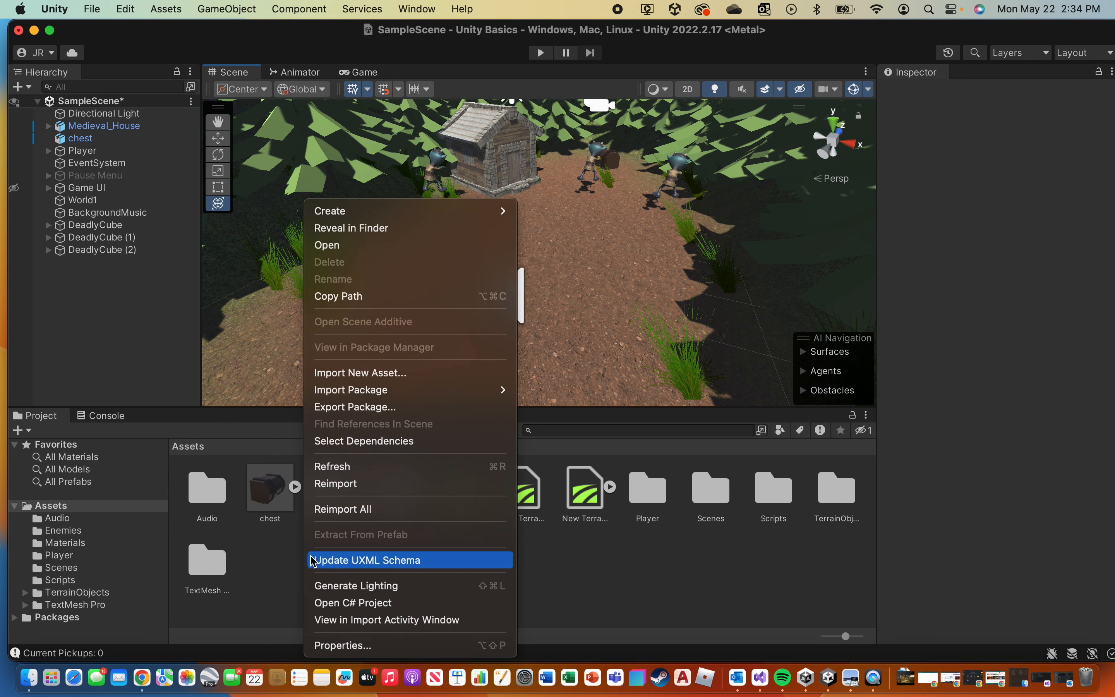
mouse_move(369, 211)
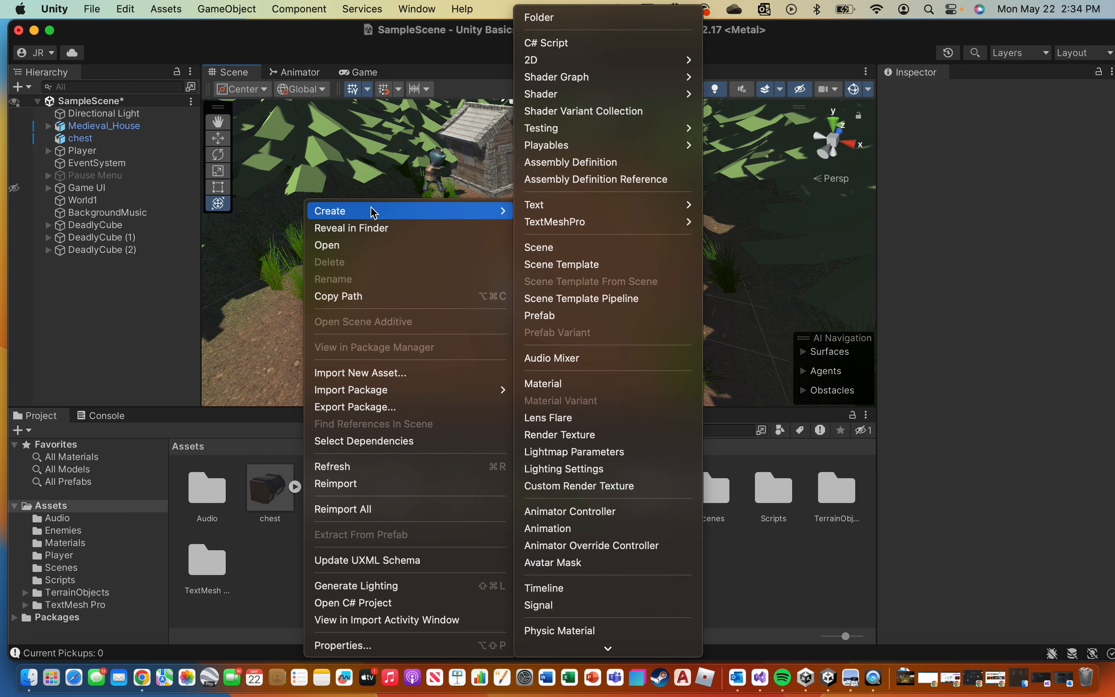
left_click(583, 18)
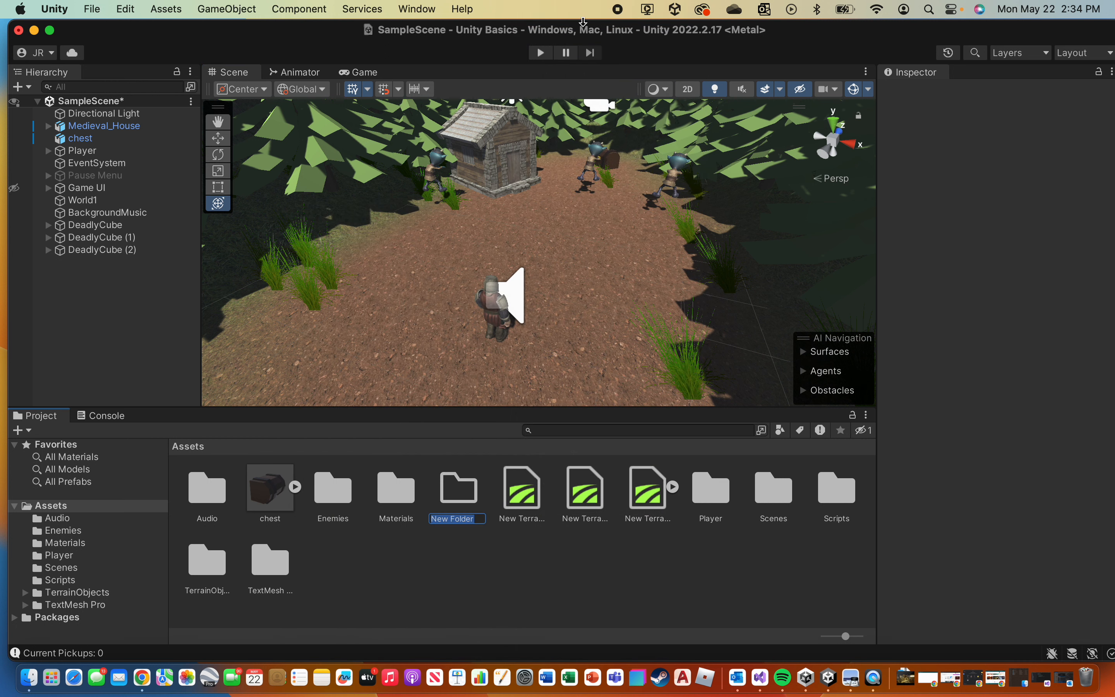
type("TitleMenu")
key("Return")
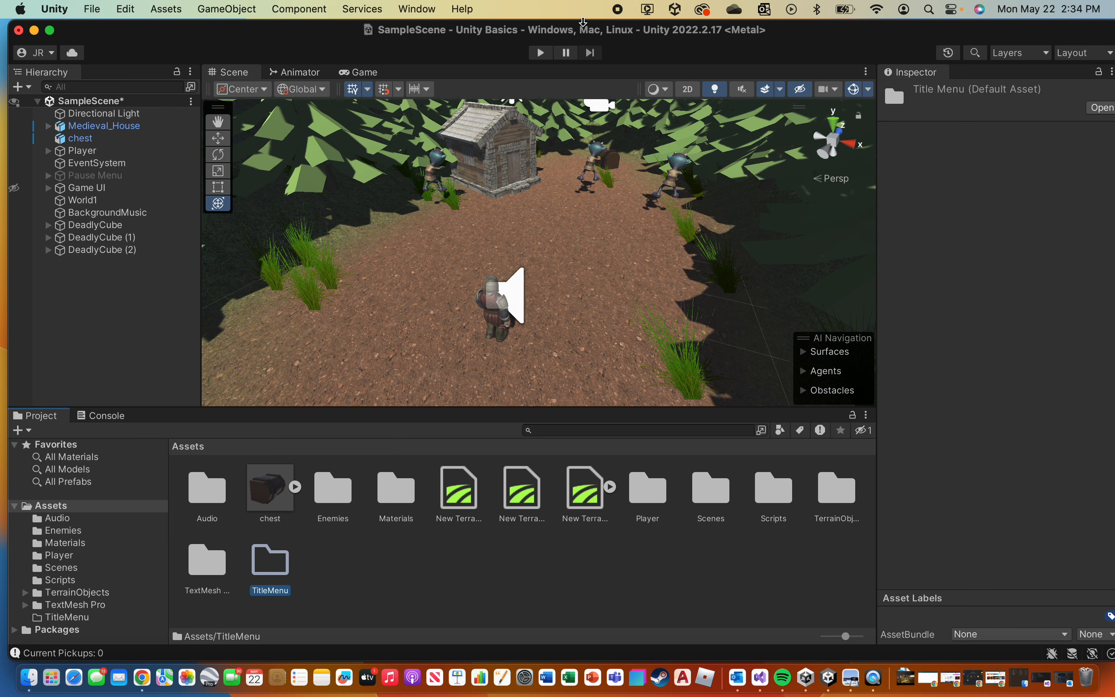
Import title.png and hiddenTreasures.mp4 from Finder's Unity Assets 4 folder into the TitleMenu folder.
double_click(268, 562)
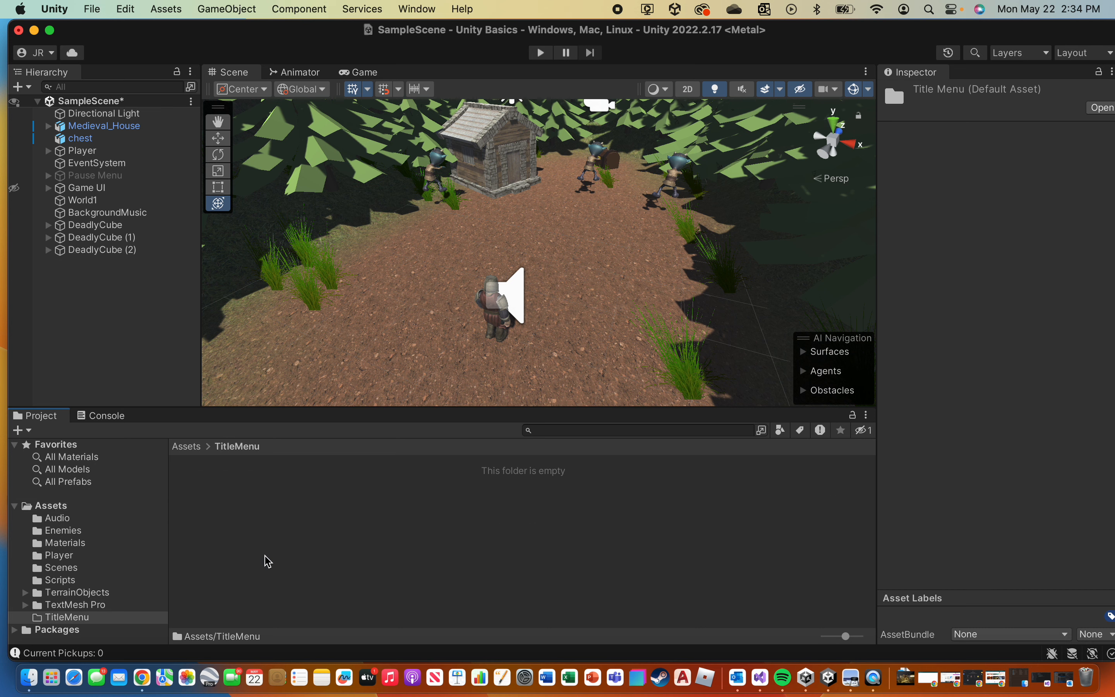
left_click_drag(904, 35, 739, 48)
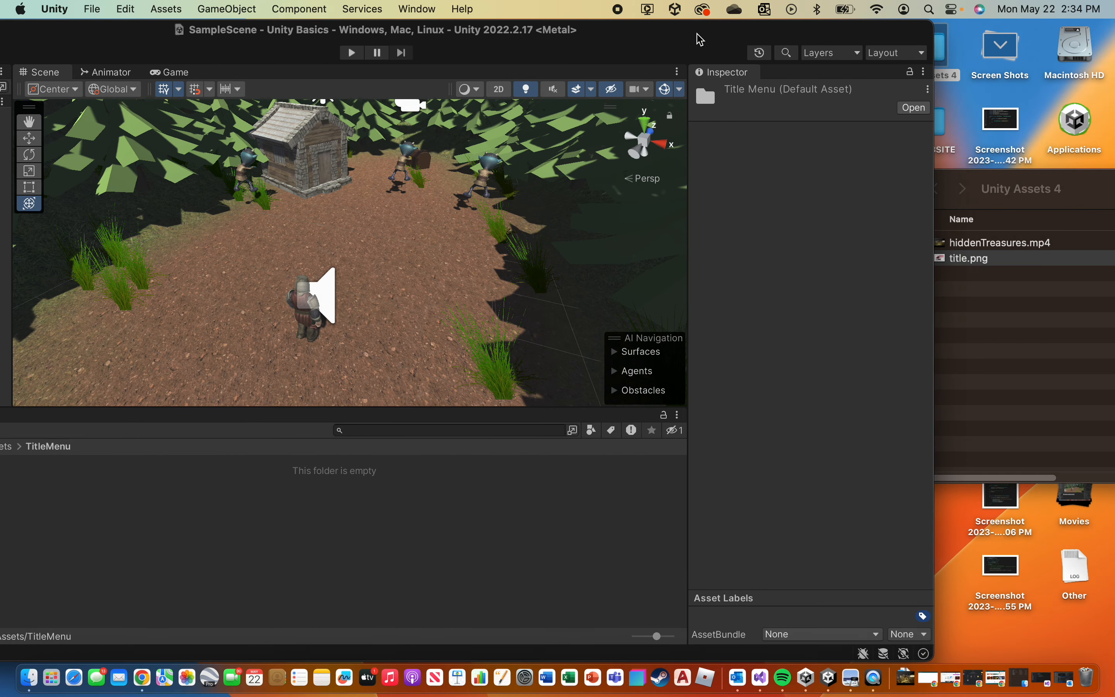
left_click(1060, 189)
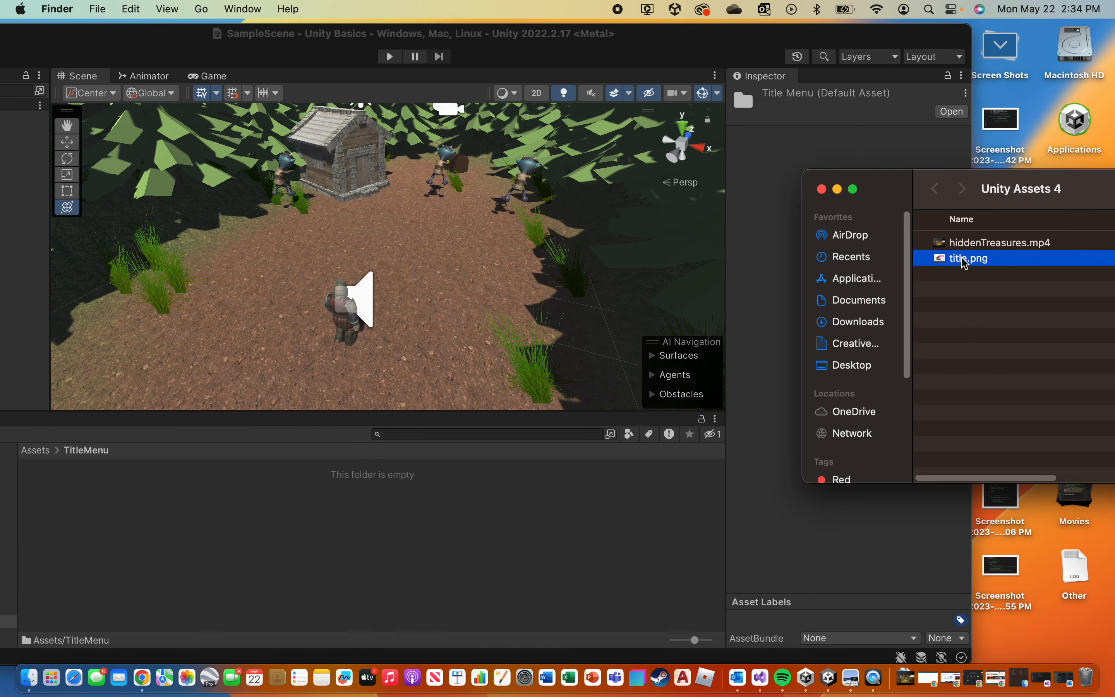
left_click_drag(968, 257, 243, 518)
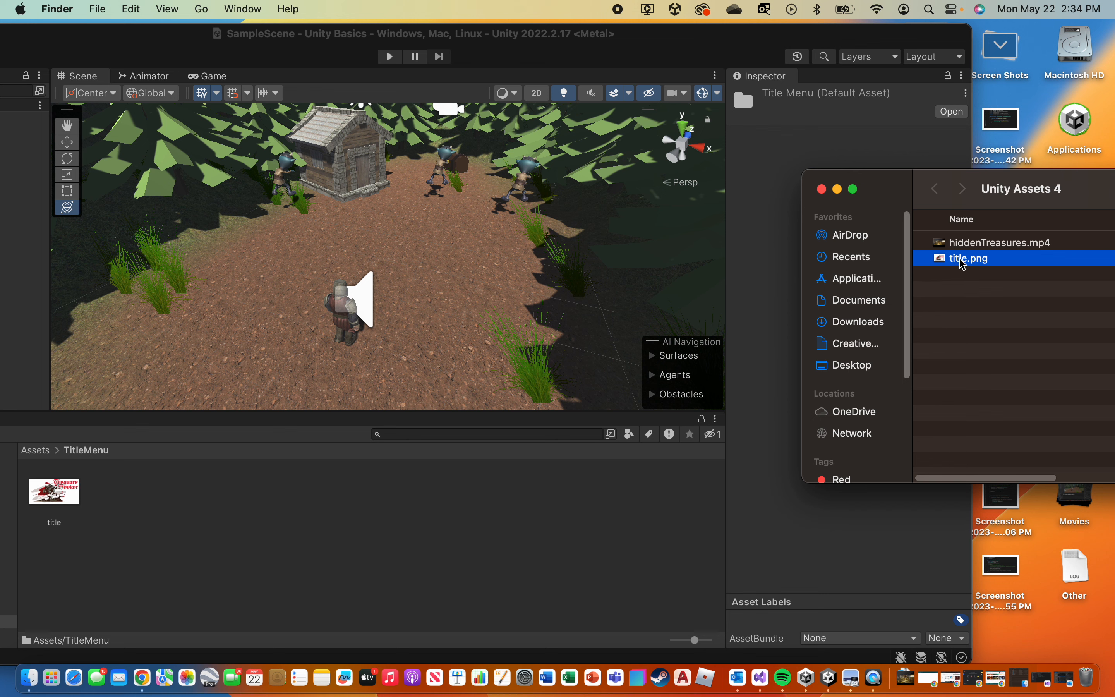
left_click_drag(965, 243, 238, 520)
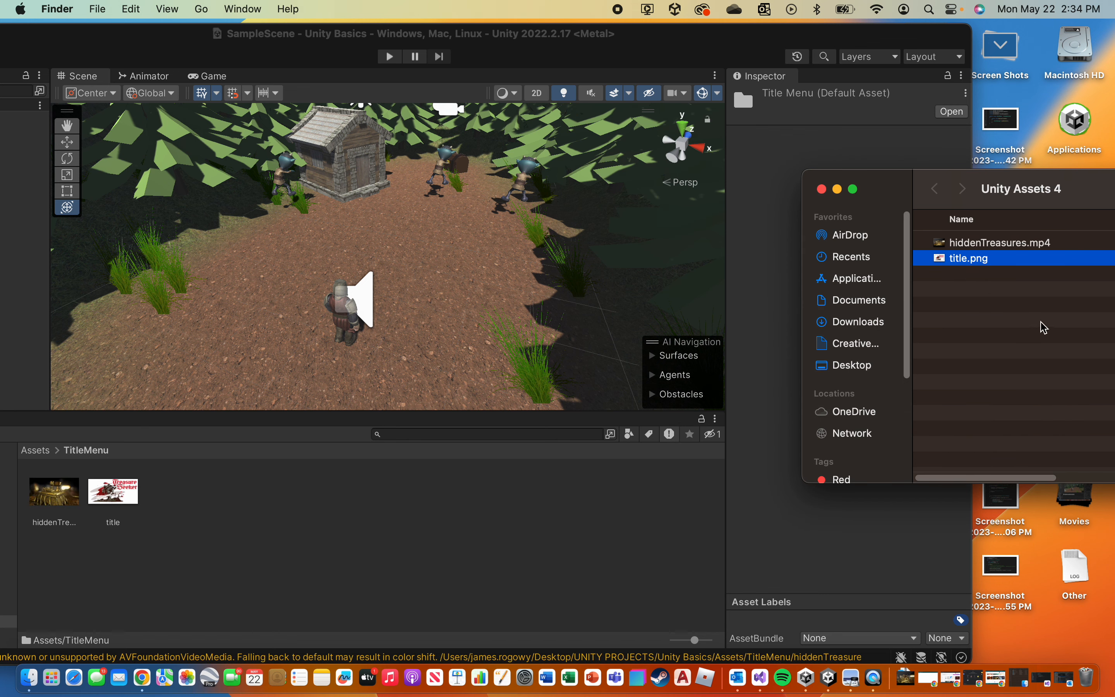
Preview the title.png artwork from the Unity Assets 4 folder in Finder and close the preview.
left_click(1000, 283)
left_click(968, 258)
key("space")
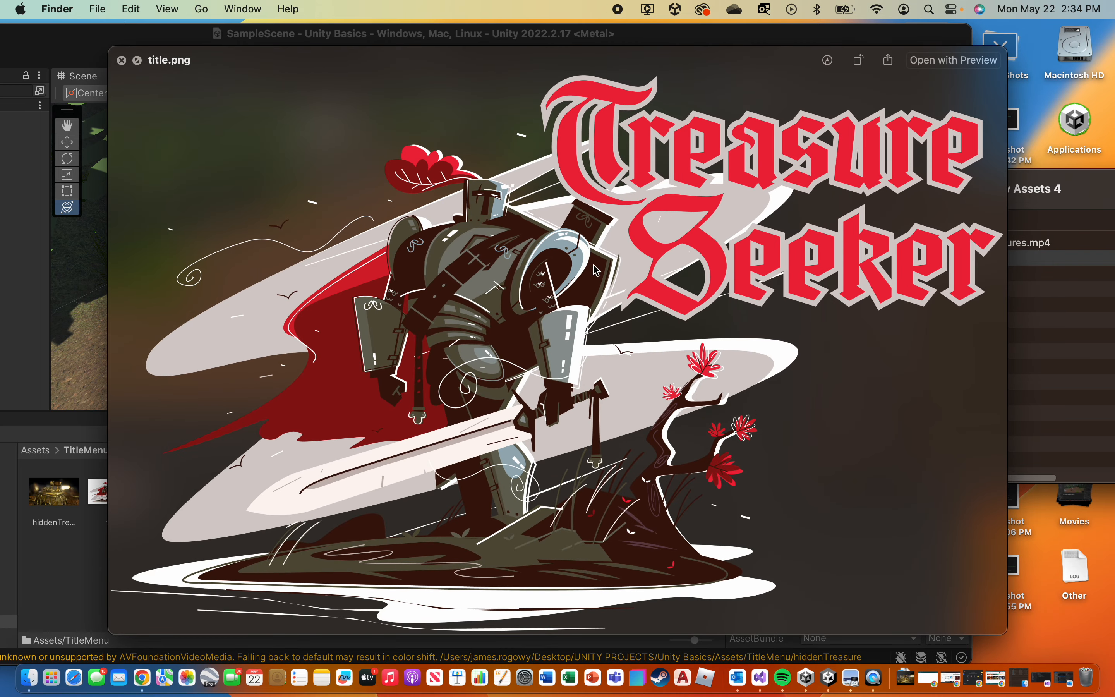
left_click_drag(621, 37, 569, 12)
left_click(984, 89)
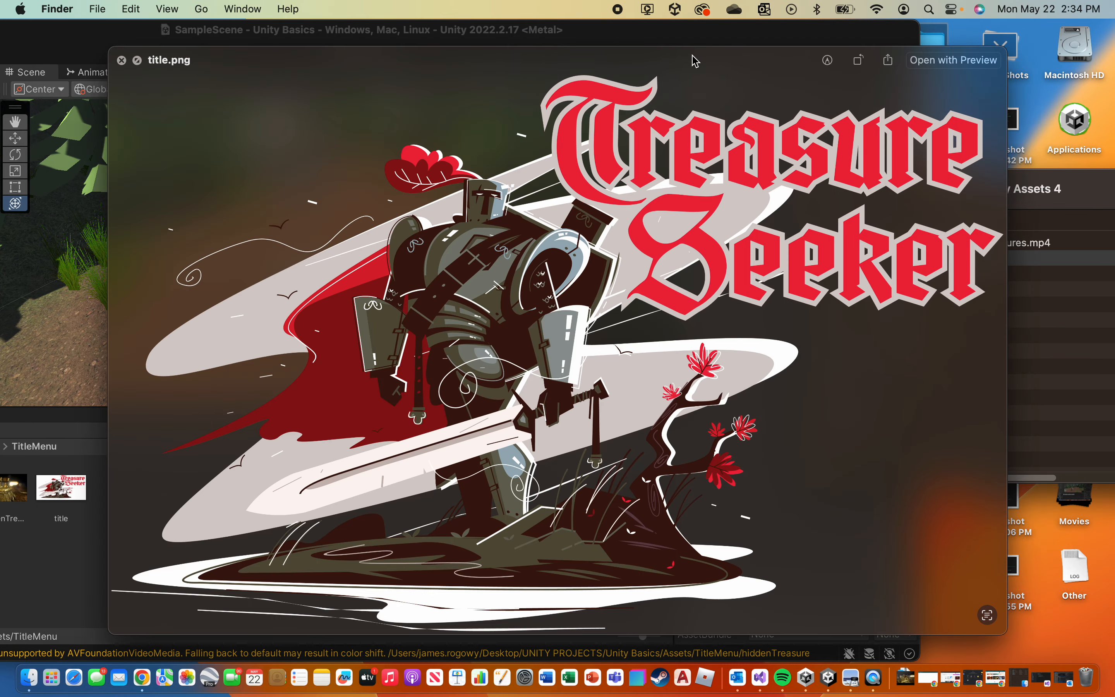
left_click_drag(694, 54, 627, 29)
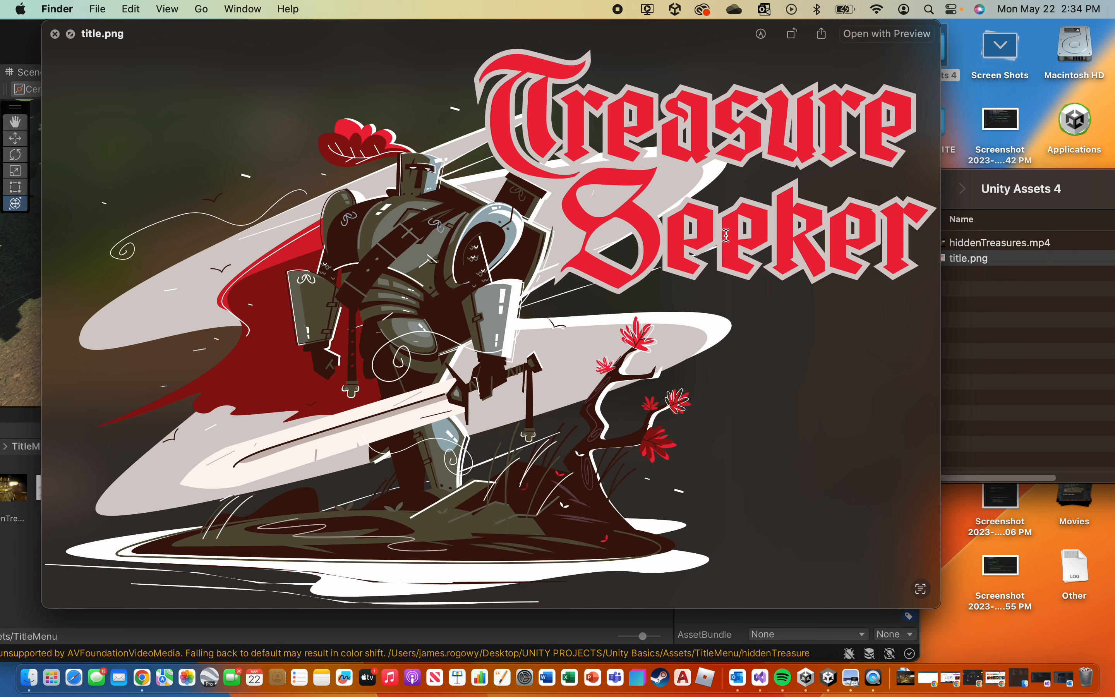
left_click(55, 34)
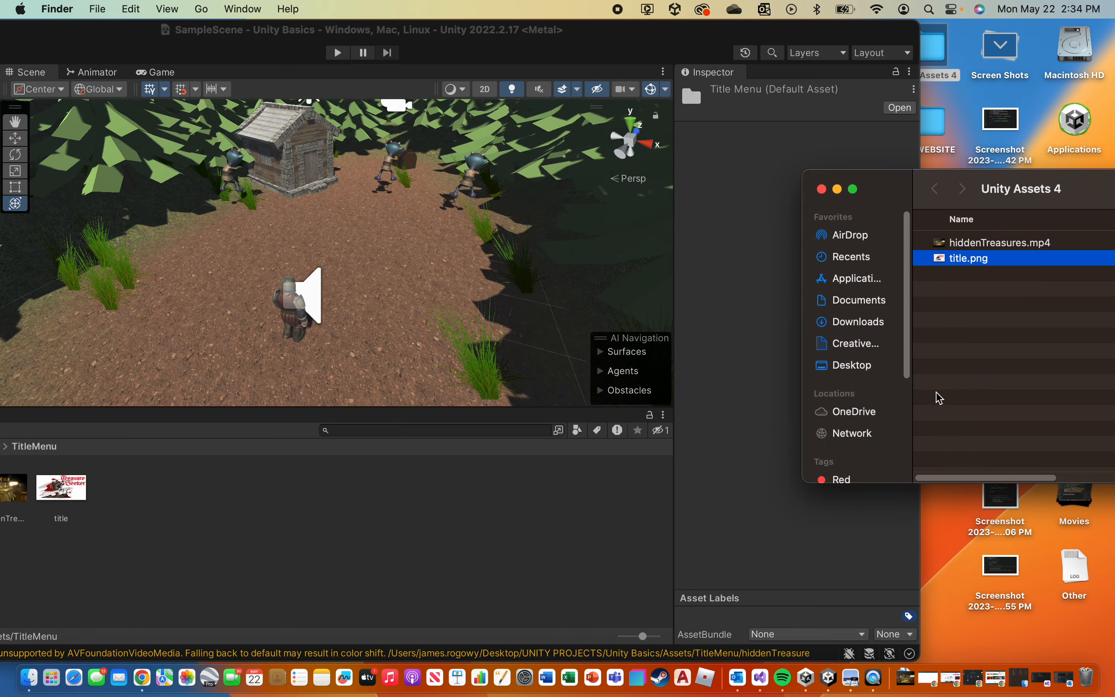
Preview the hiddenTreasures.mp4 video in Finder, and switch back to Unity with the imported TitleMenu assets in view.
left_click(984, 243)
key("space")
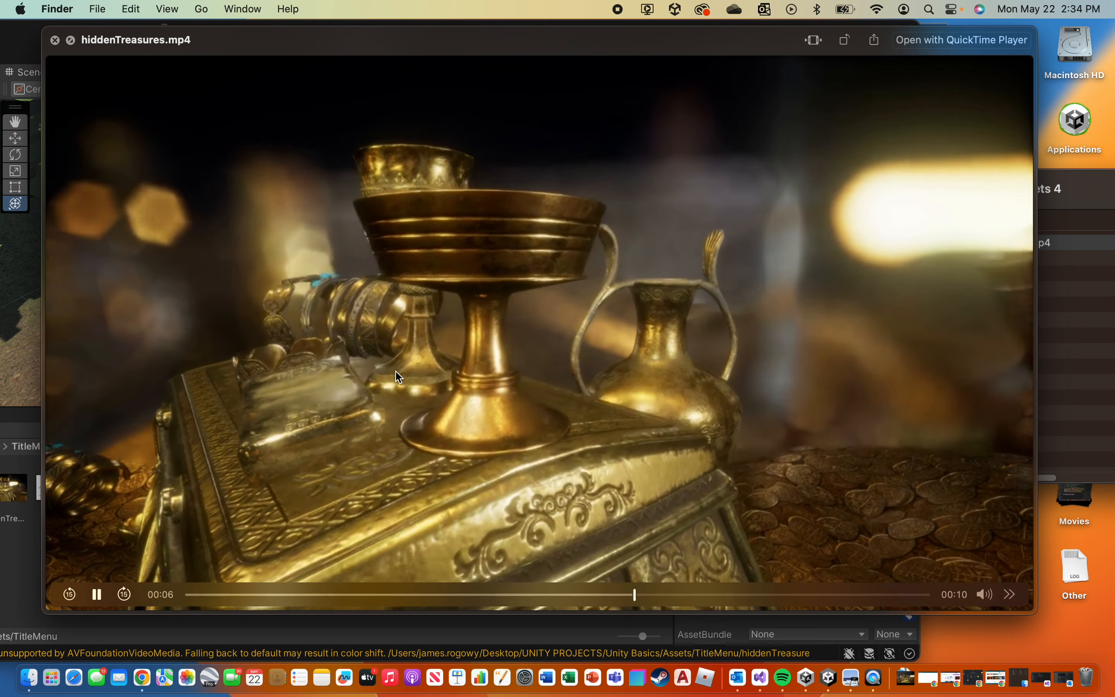
key("space")
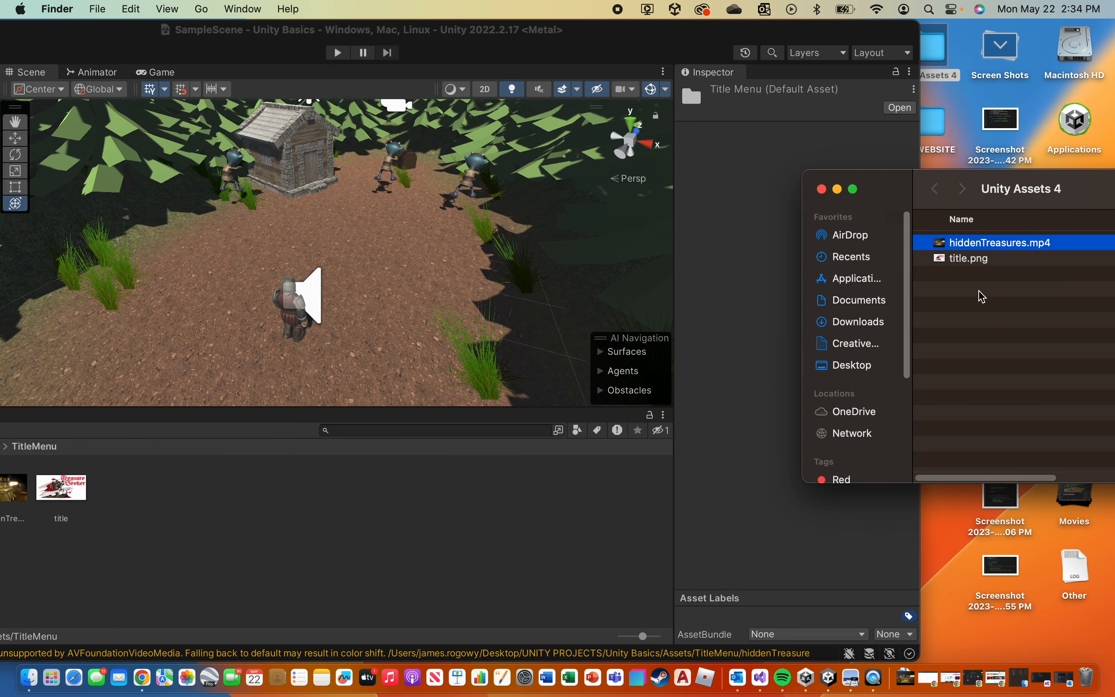
left_click(237, 30)
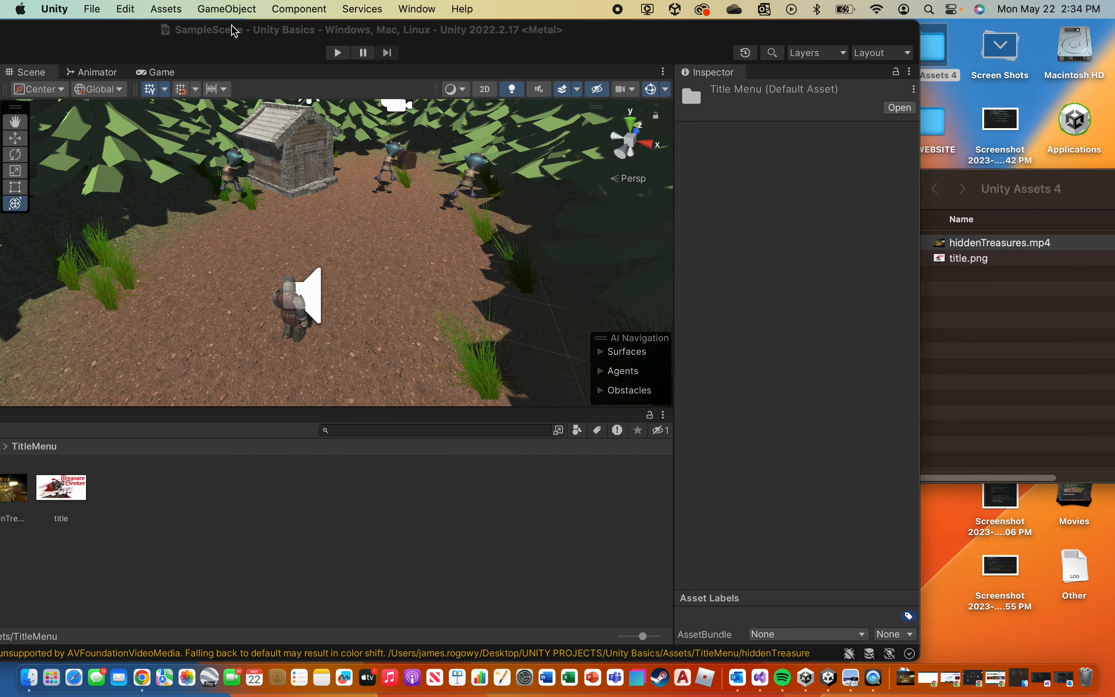
left_click_drag(217, 35, 425, 13)
left_click(218, 504)
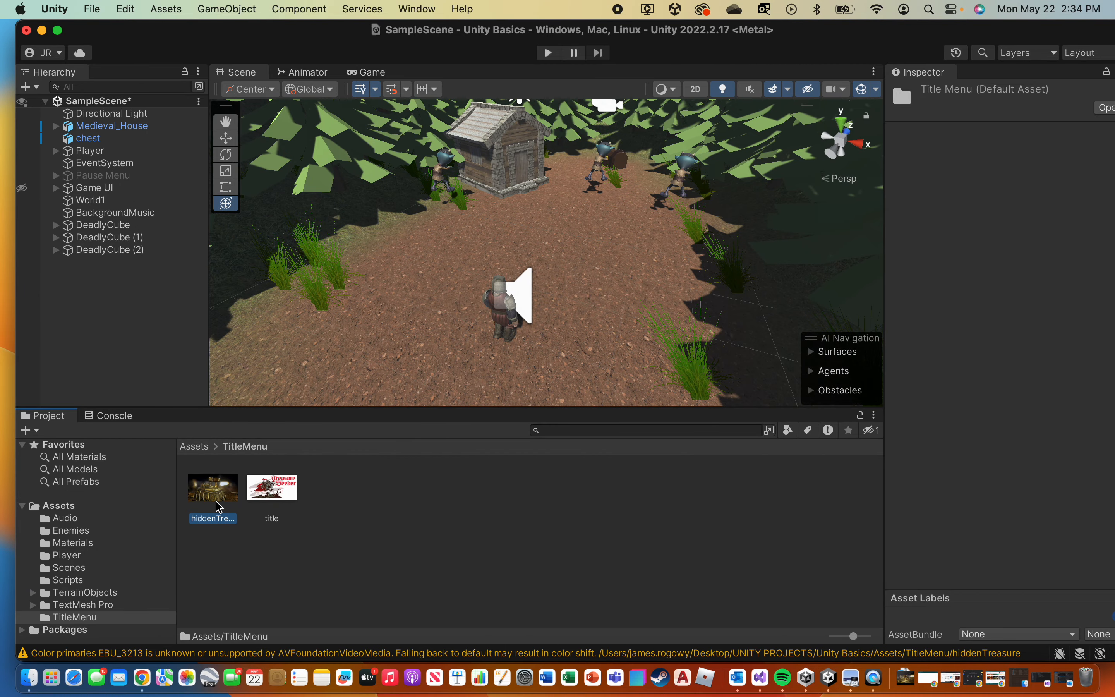
left_click(476, 498)
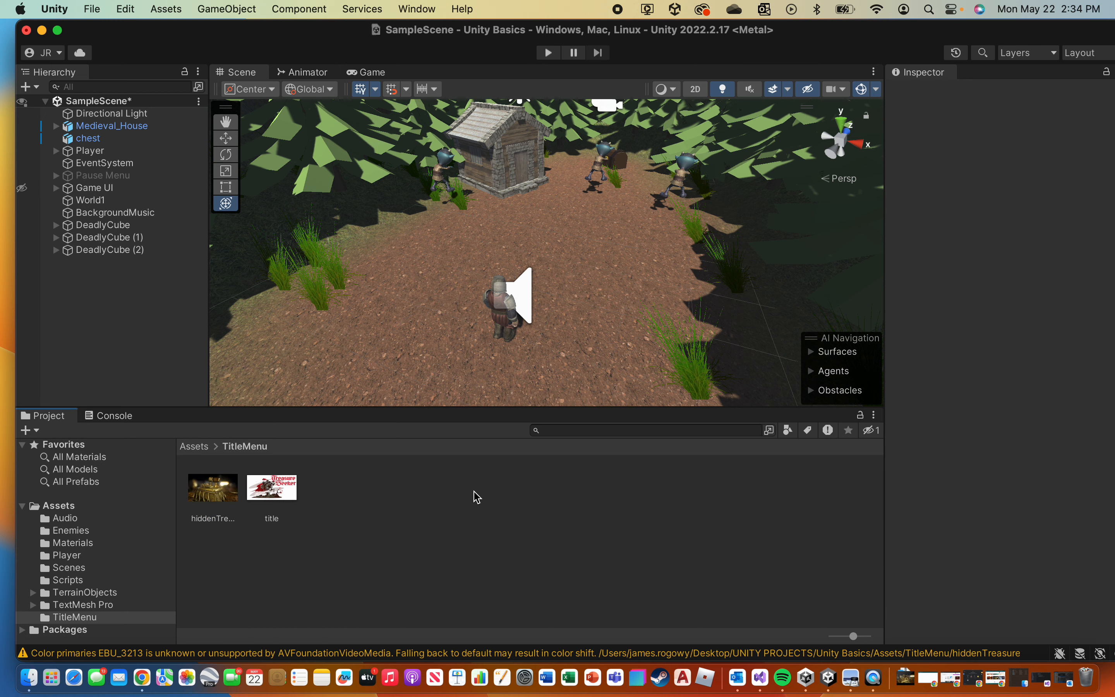
Create a new scene named TitleMenu in the Scenes folder.
left_click(194, 448)
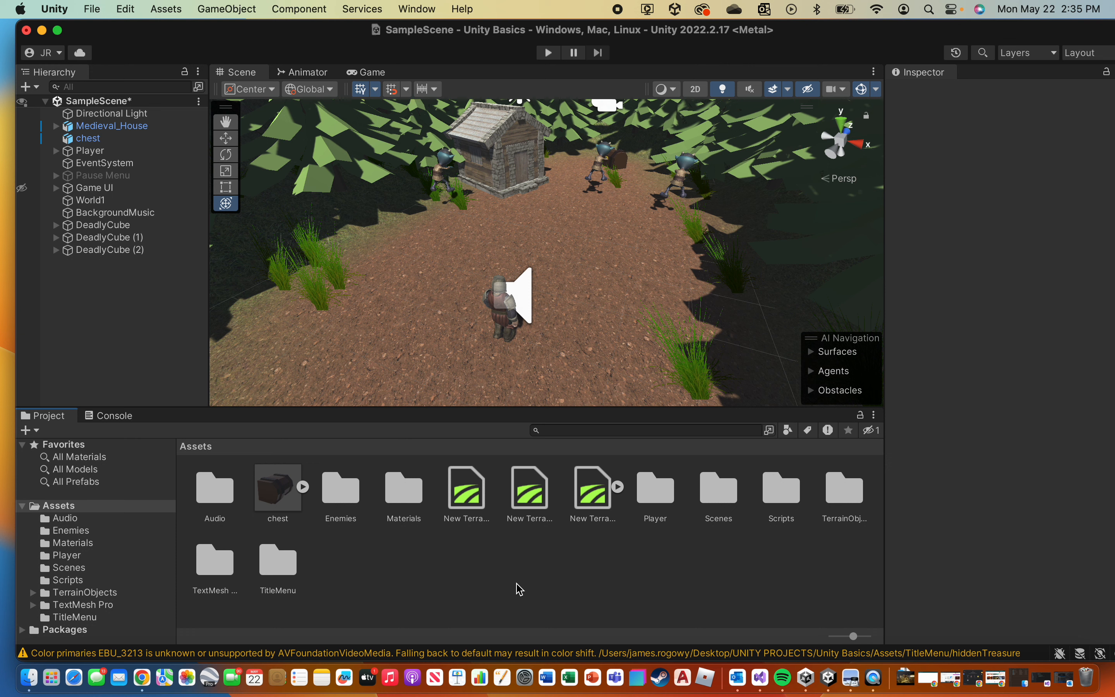
double_click(728, 496)
right_click(320, 511)
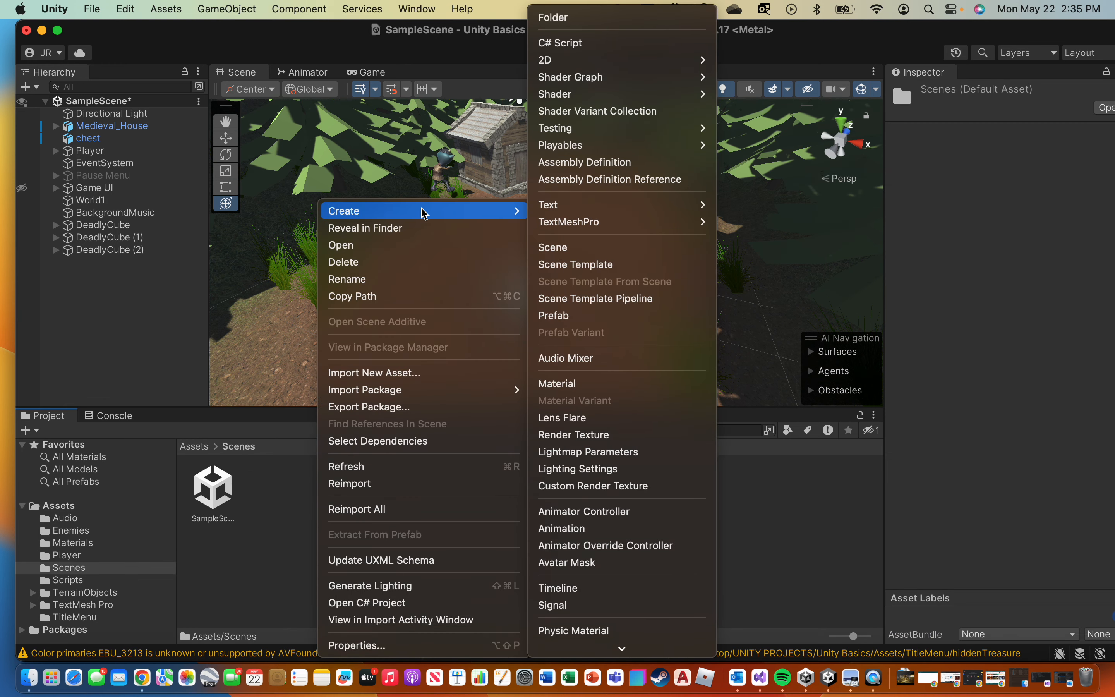
mouse_move(368, 211)
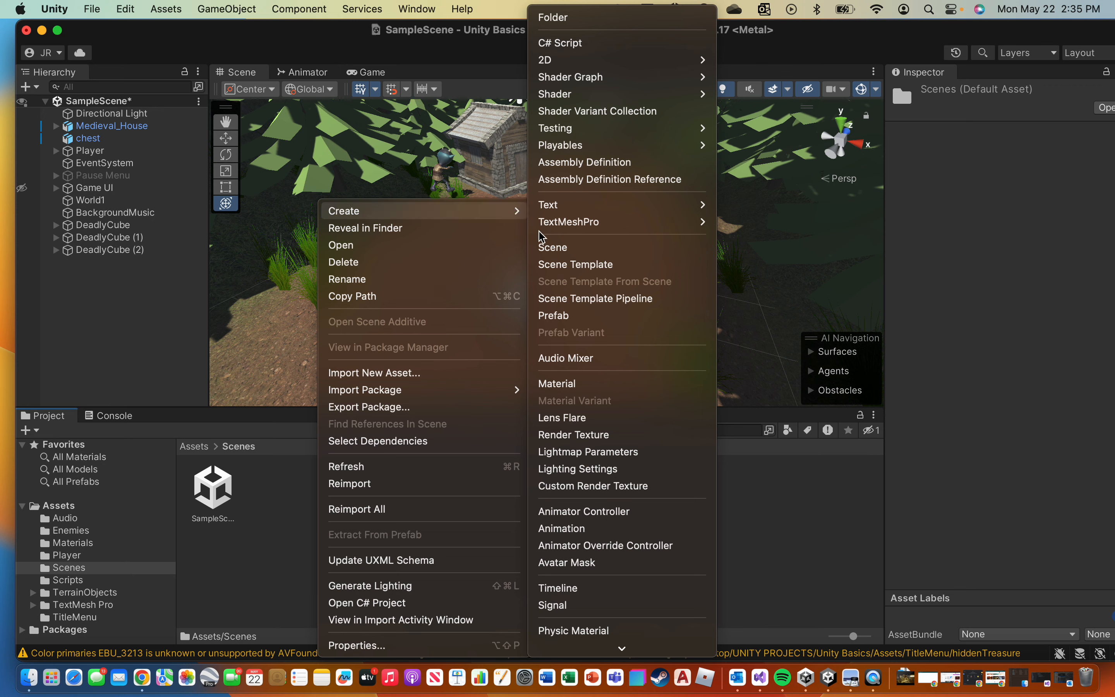
left_click(556, 249)
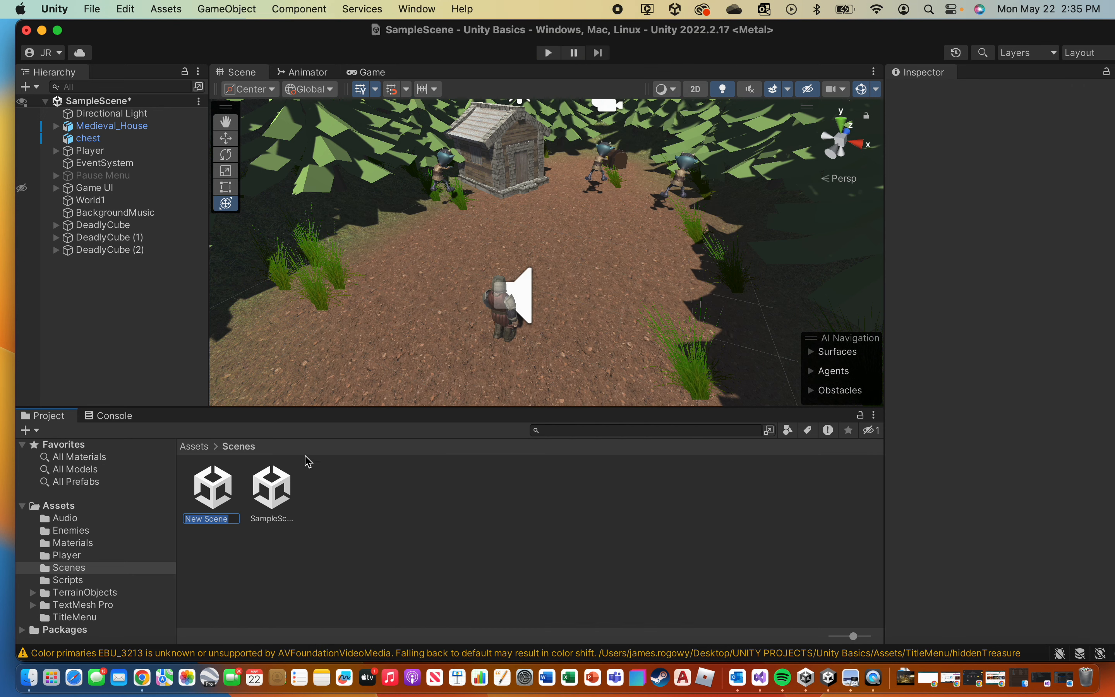
type("TitleMenu")
key("Return")
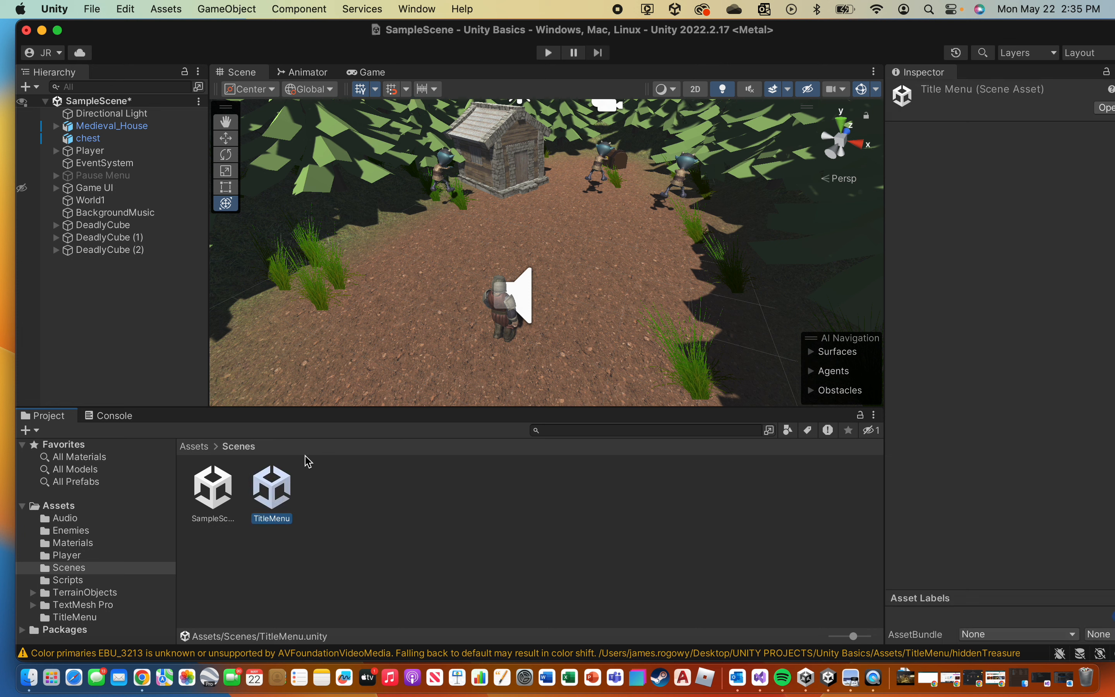
Open the TitleMenu scene, saving the changes made to SampleScene.
double_click(272, 488)
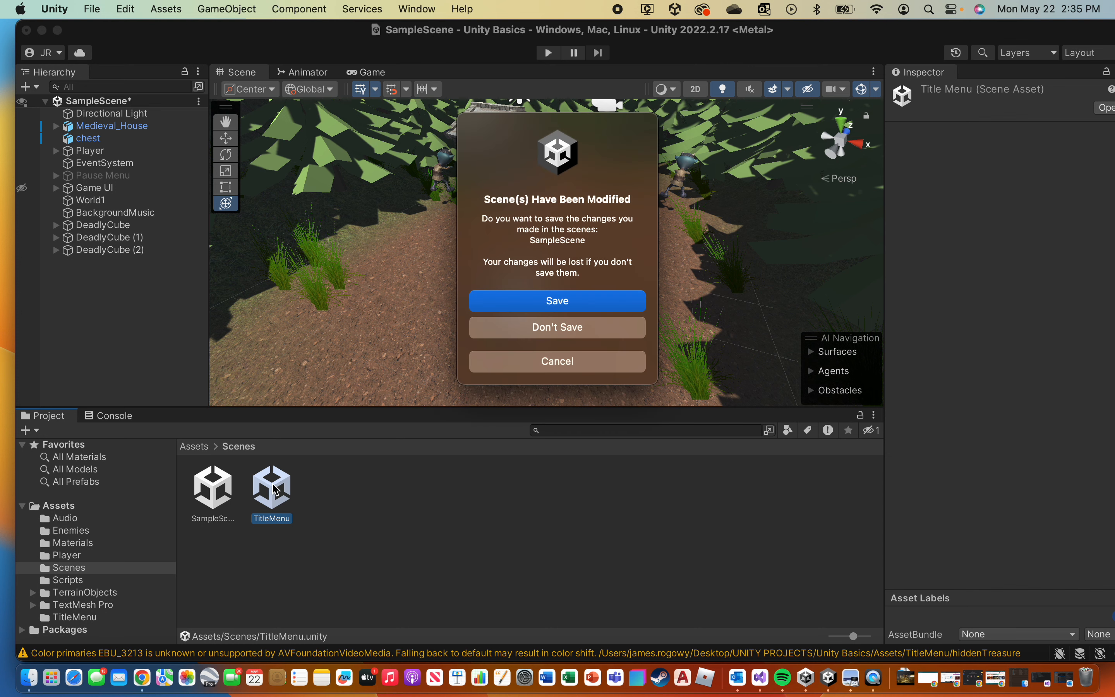
left_click(557, 301)
scroll(510, 257, "down", 5)
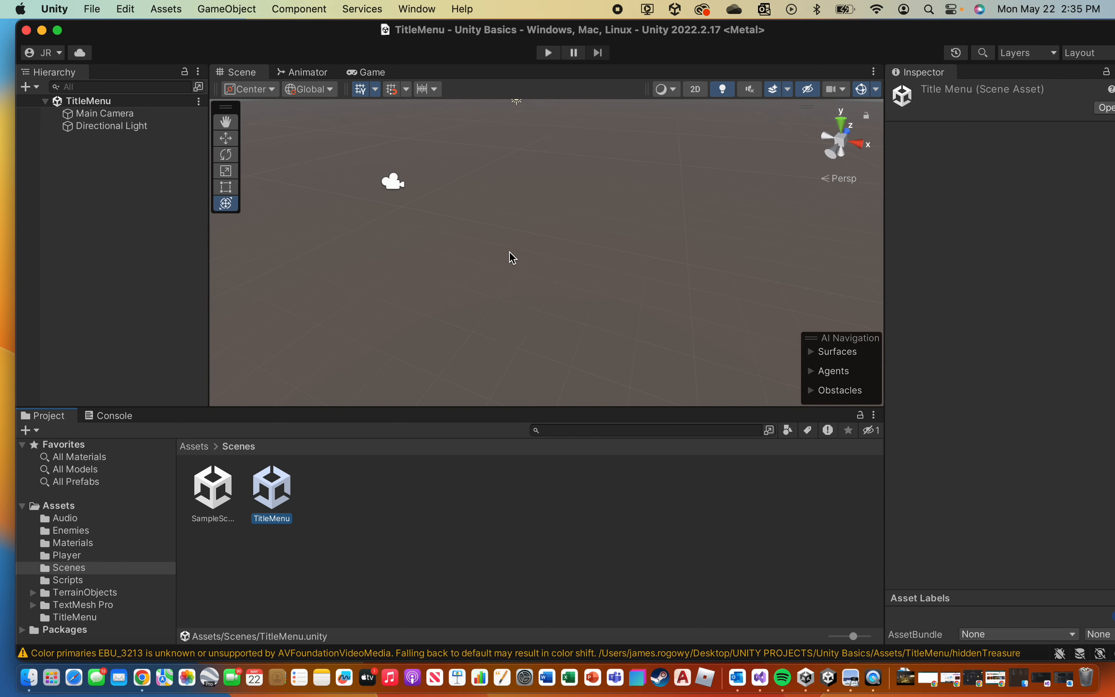
Switch the Scene view of the TitleMenu scene to 2D mode.
scroll(519, 241, "up", 3)
scroll(519, 241, "down", 2)
left_click(698, 90)
left_click(696, 90)
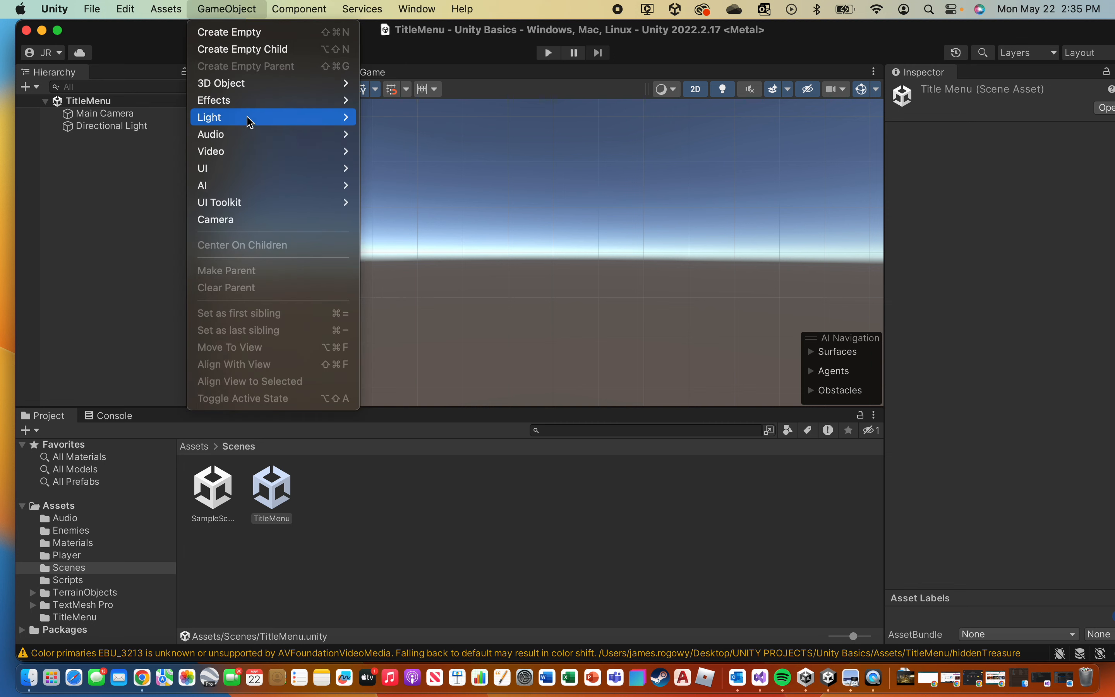
Add a Raw Image UI element to the scene, frame its canvas in view, and activate the Rect tool on the image.
mouse_move(262, 169)
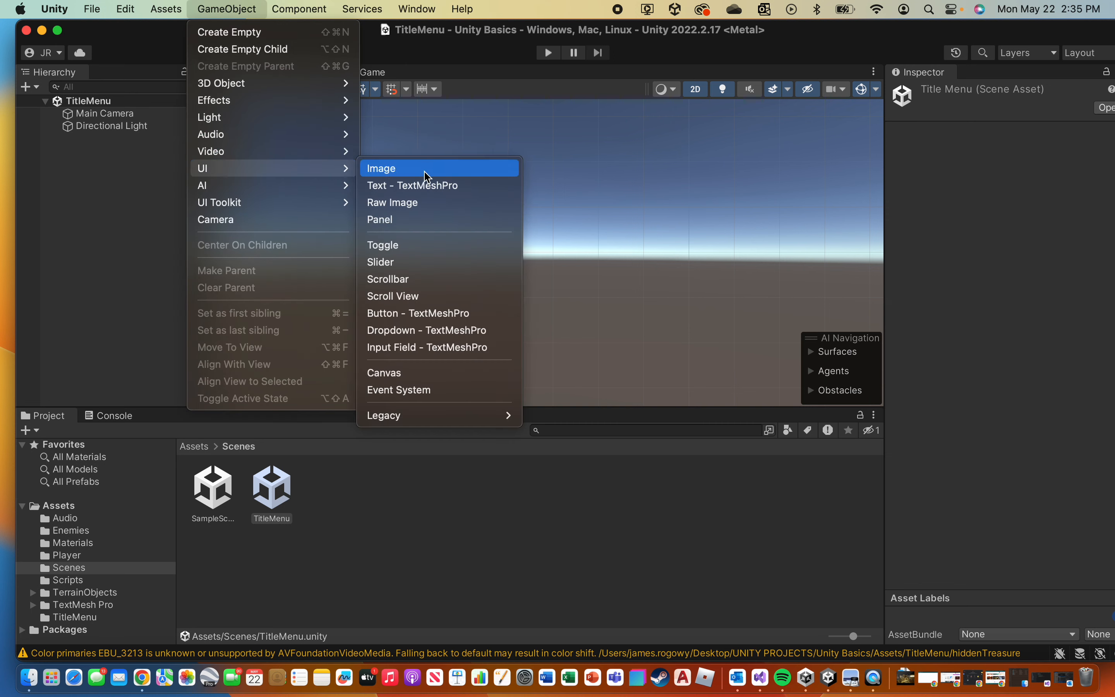
left_click(415, 209)
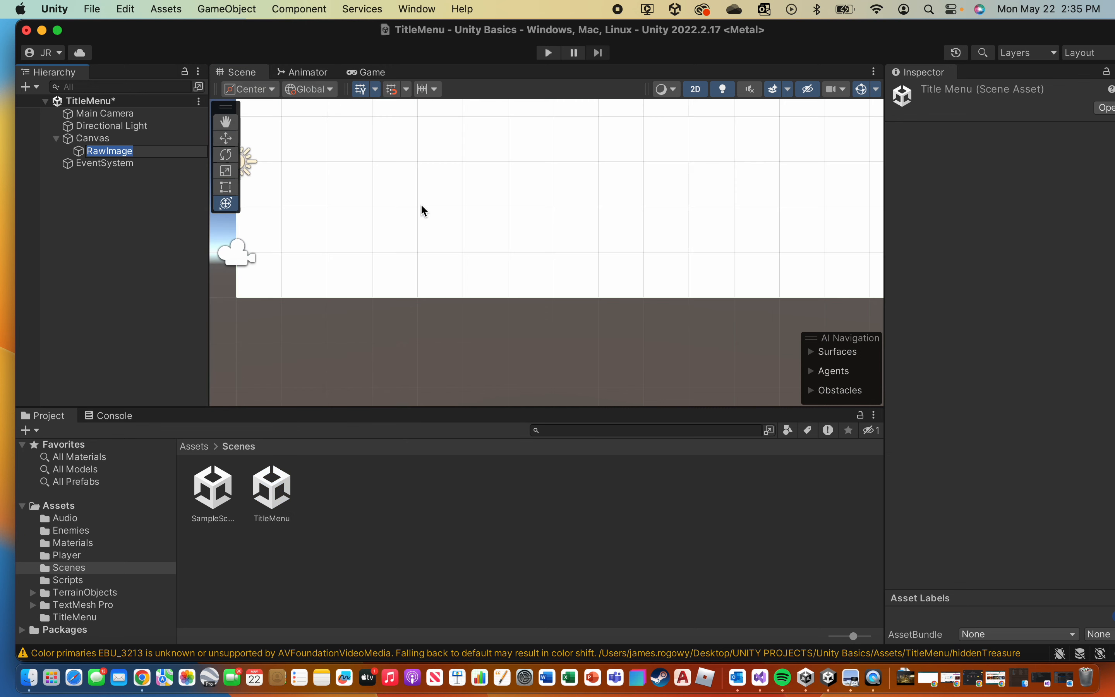
double_click(92, 138)
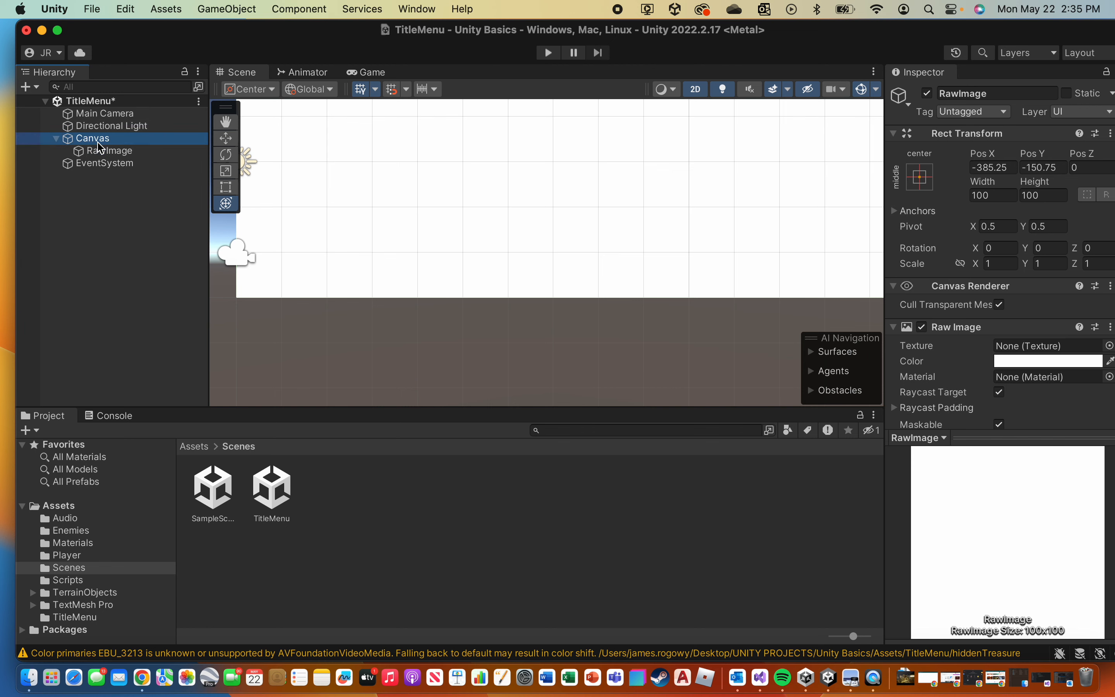
left_click(323, 304)
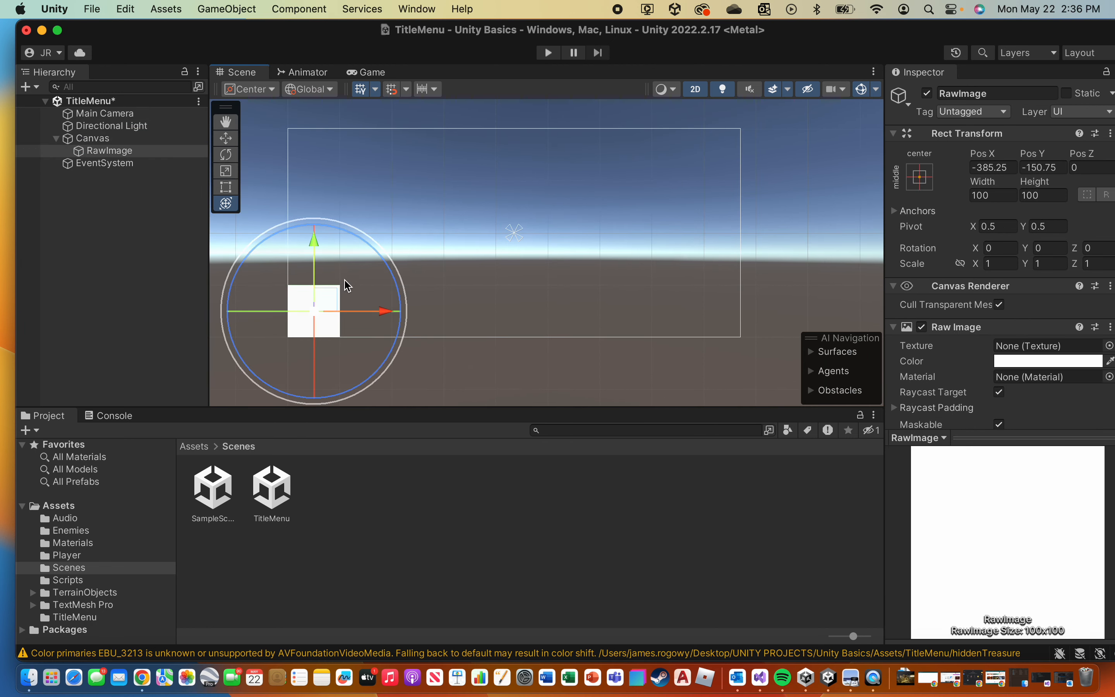
left_click(225, 188)
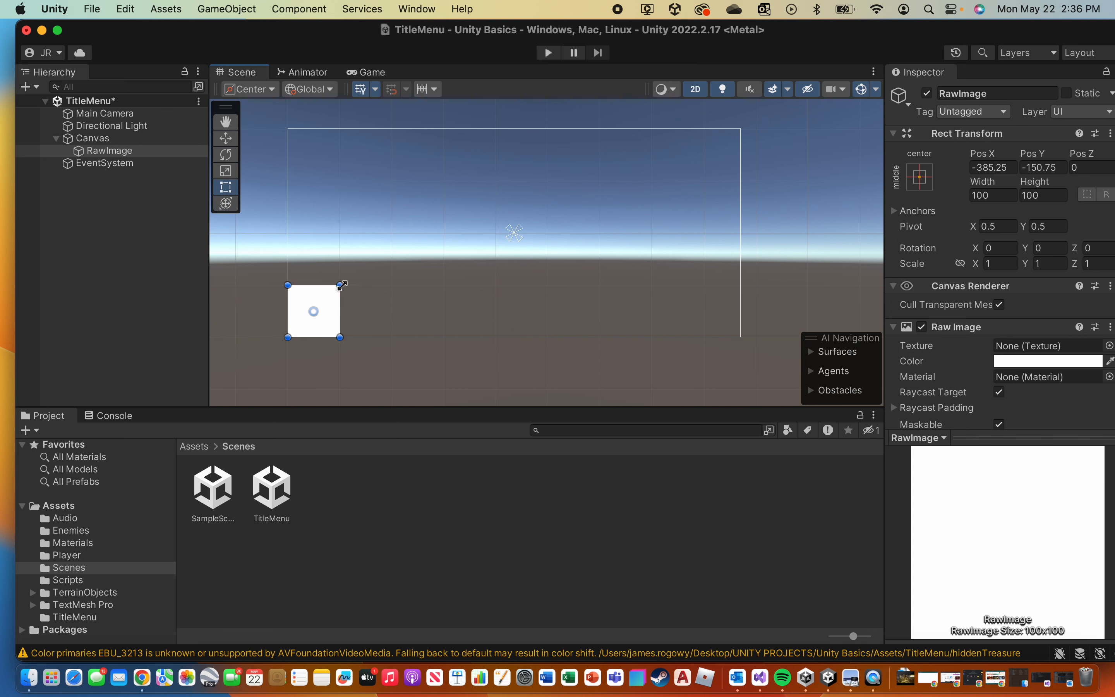
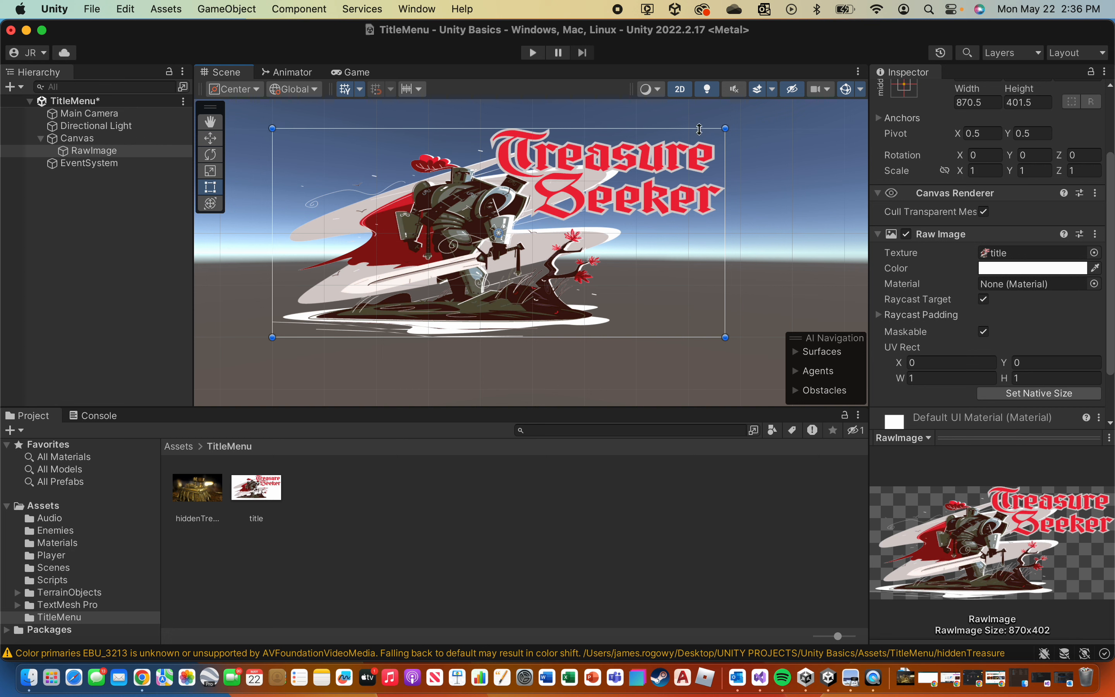
Link the scale proportions of the title raw image and scale it uniformly to 0.88.
left_click_drag(725, 129, 706, 132)
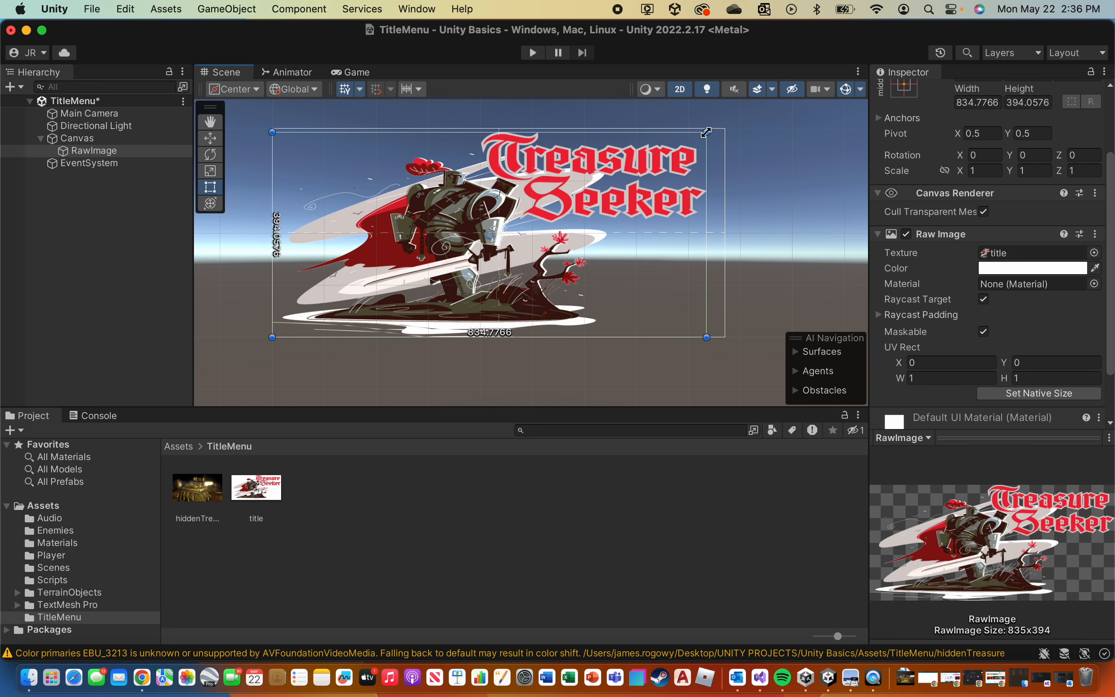
key("super+z")
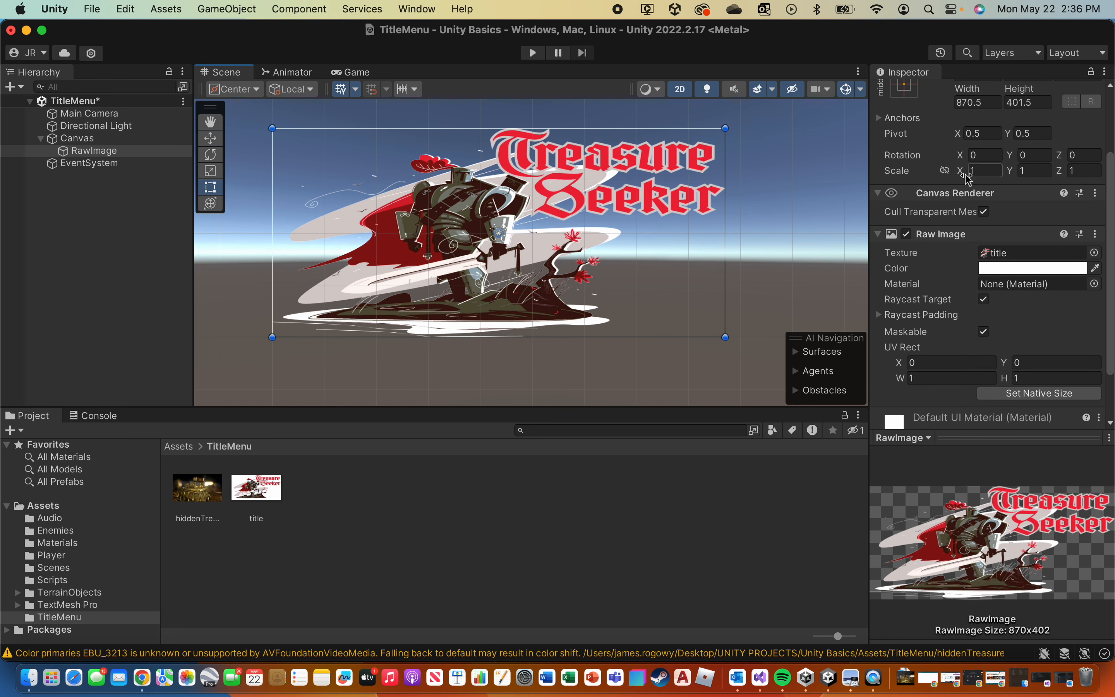
left_click(945, 171)
left_click_drag(960, 172, 957, 176)
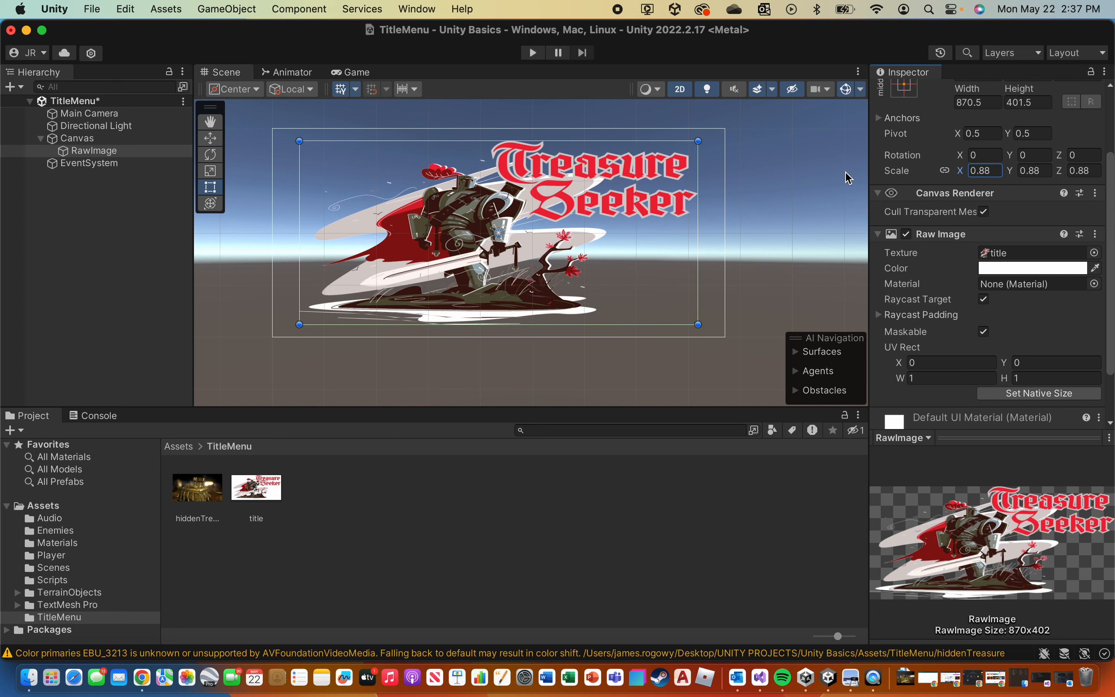
Move the title image left along its X axis to a position of about -43.
left_click(211, 138)
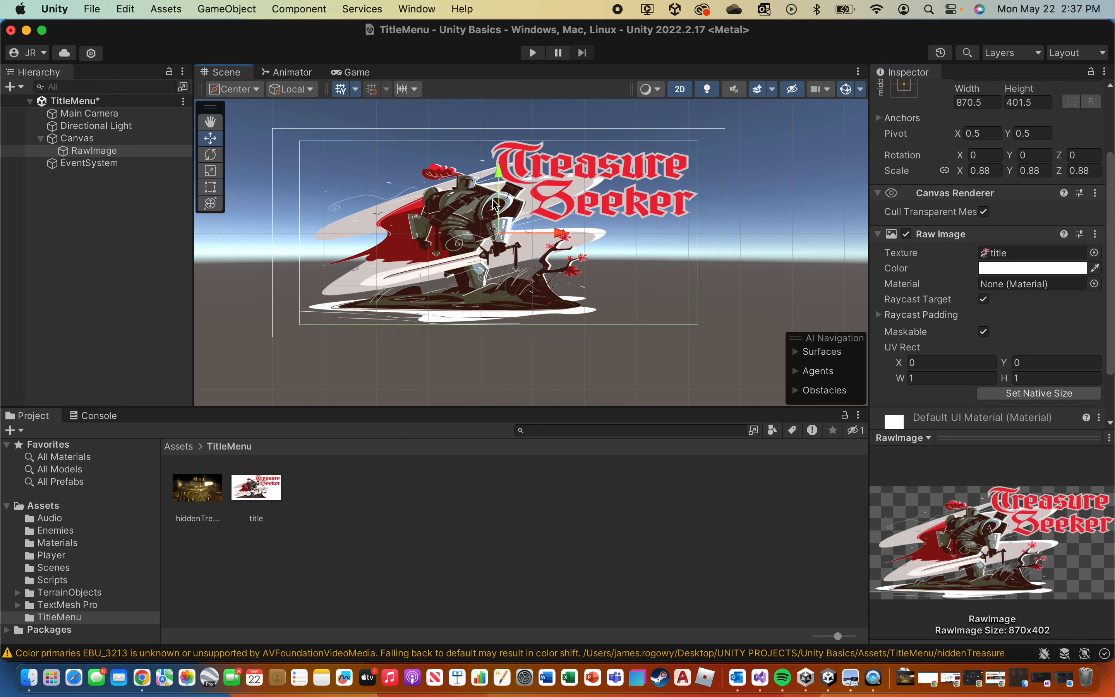
left_click_drag(570, 234, 547, 234)
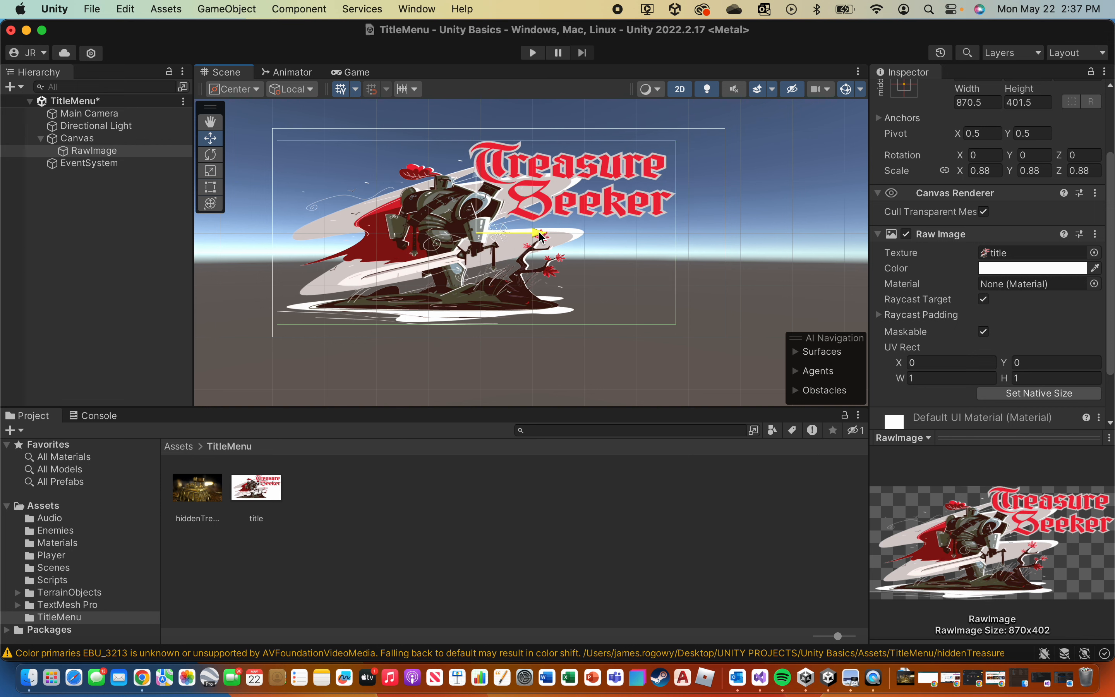
left_click(466, 366)
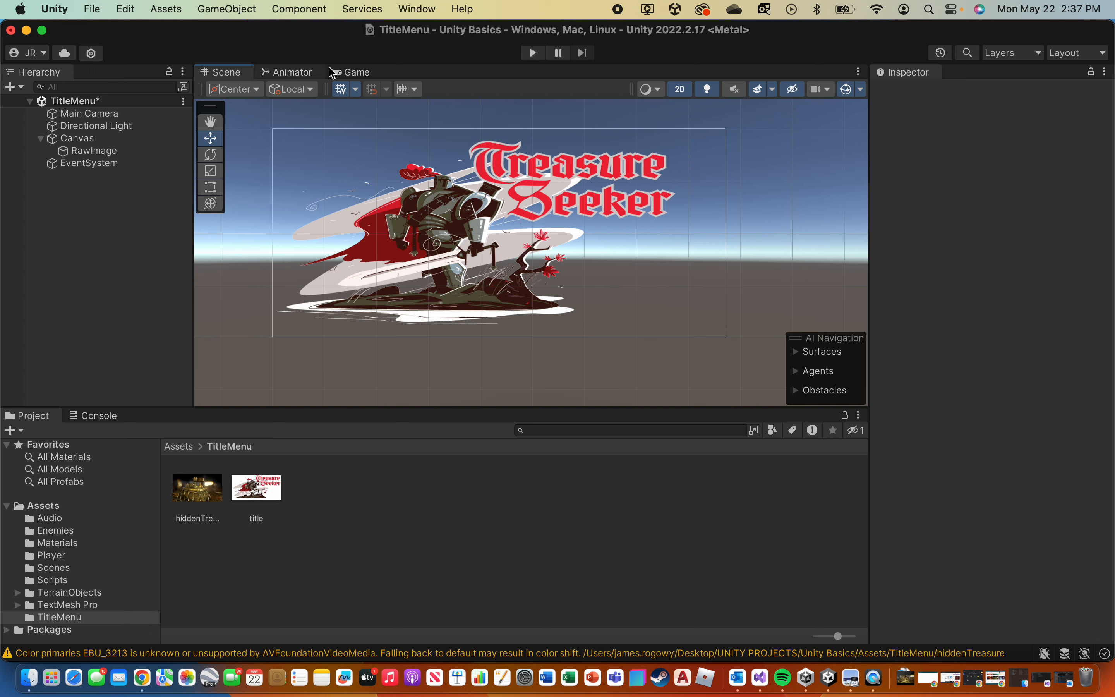
Set the environment lighting source to Color in the scene's Lighting settings.
left_click(411, 8)
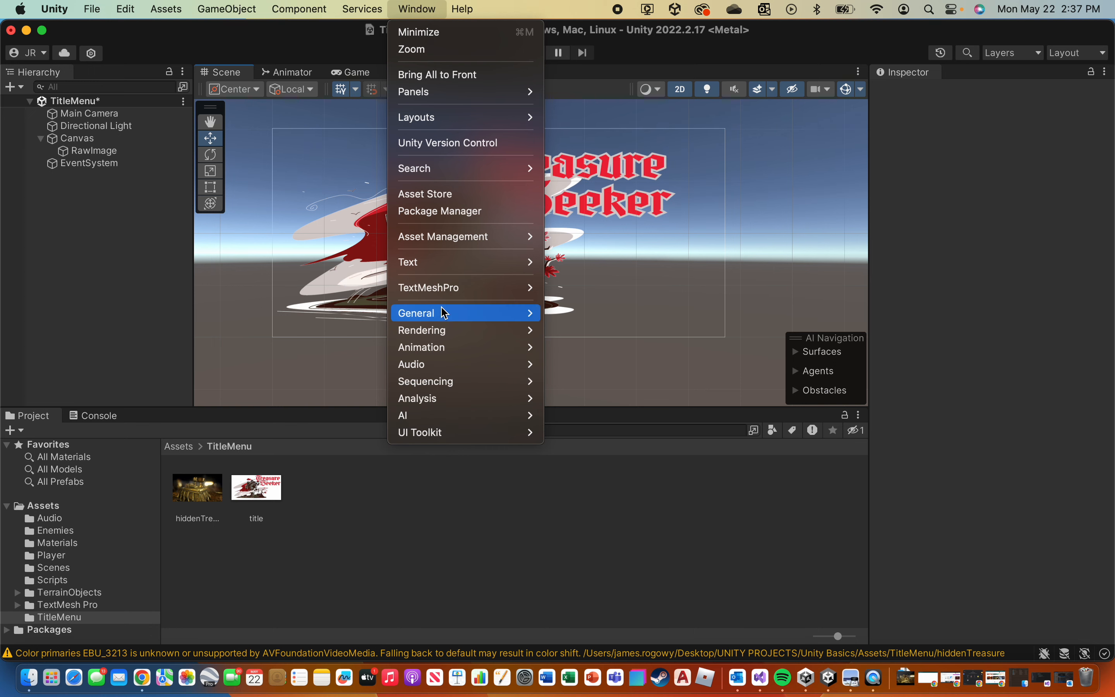
mouse_move(446, 331)
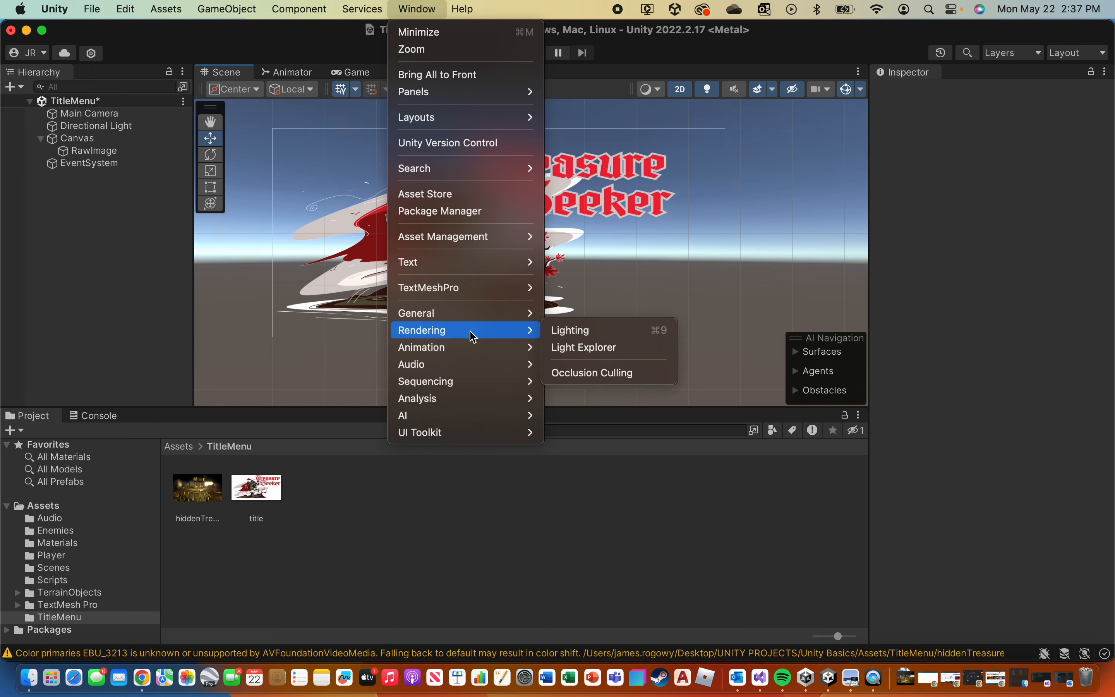
left_click(571, 336)
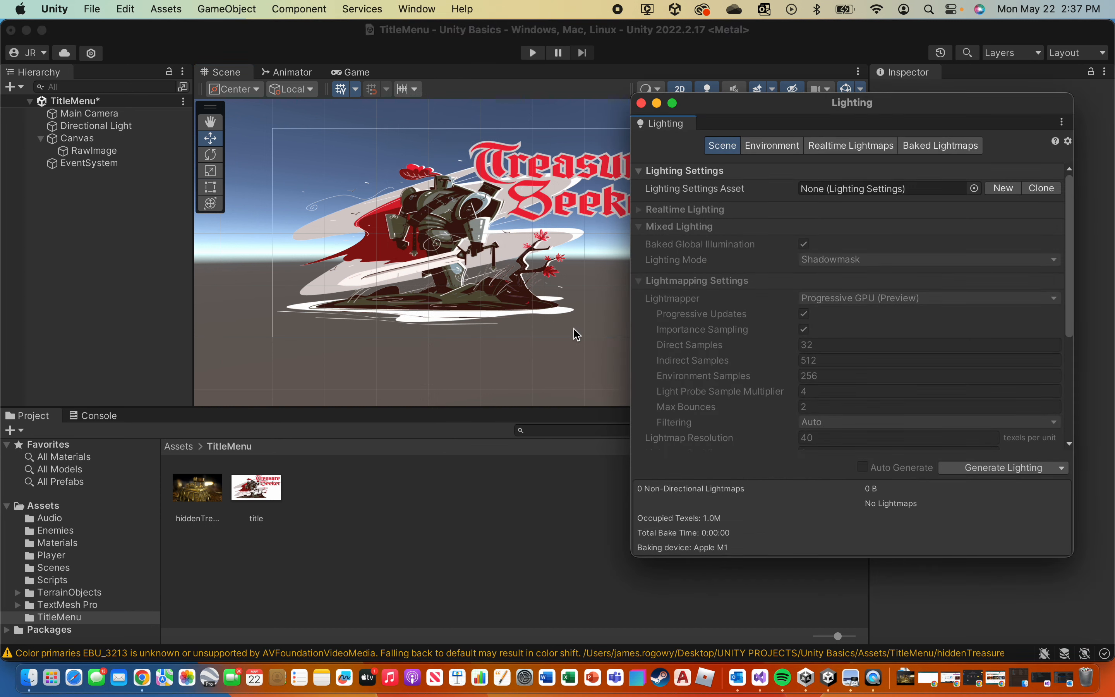
left_click(767, 148)
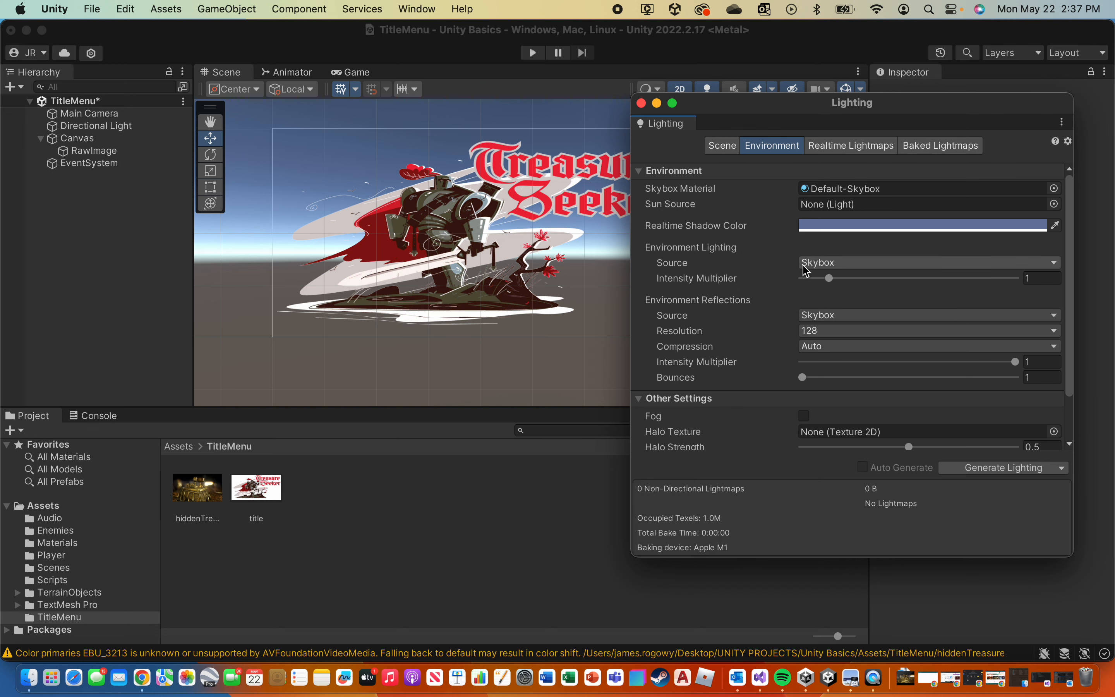
left_click(820, 267)
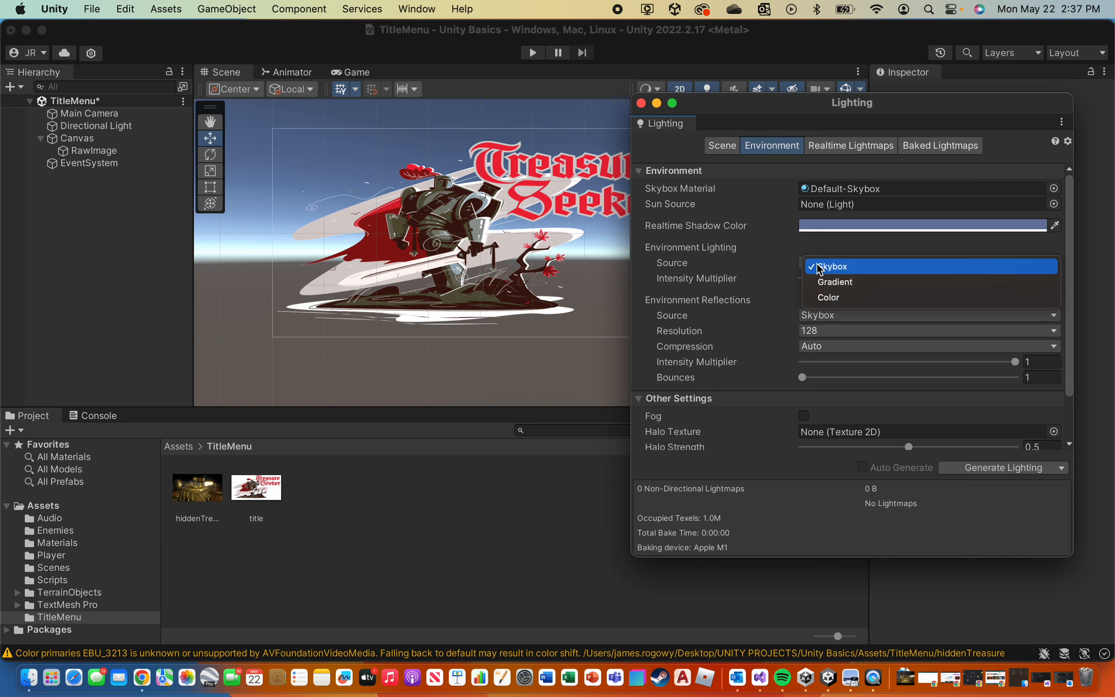
left_click(826, 299)
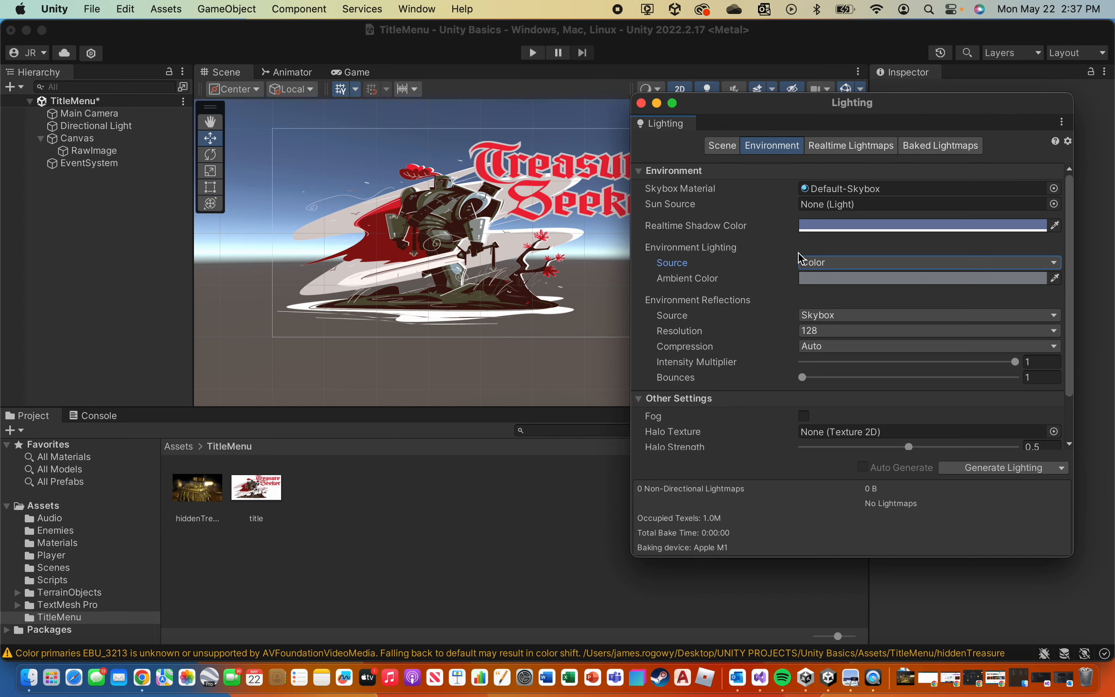
left_click(641, 103)
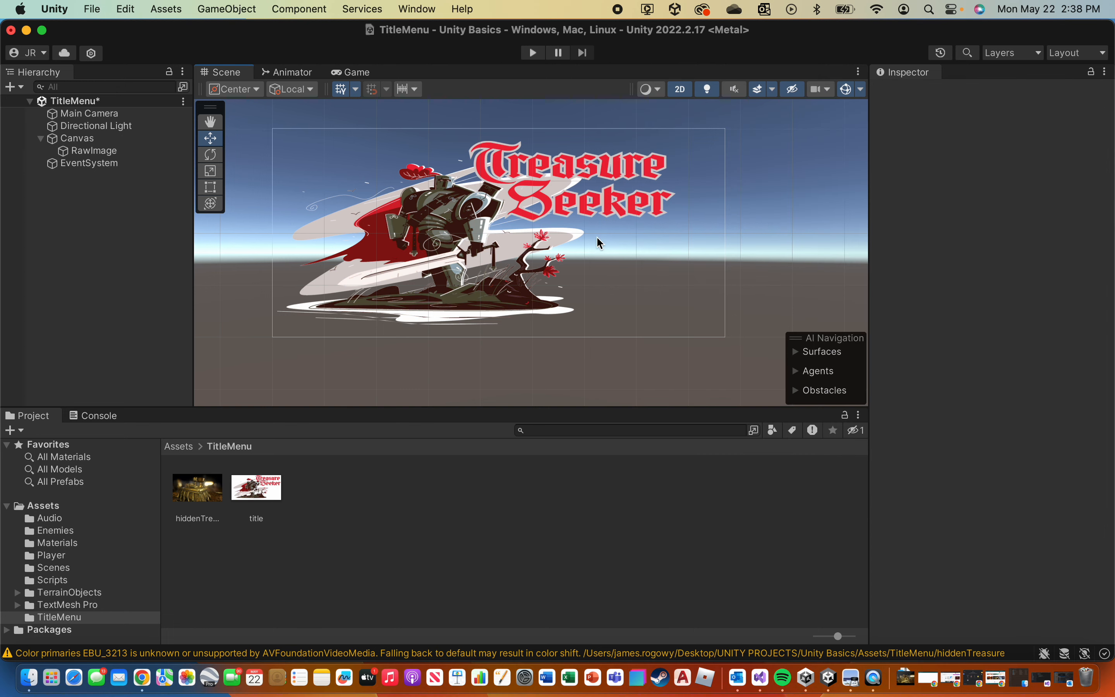
Test the title scene briefly in Play mode and stop it again.
left_click(533, 53)
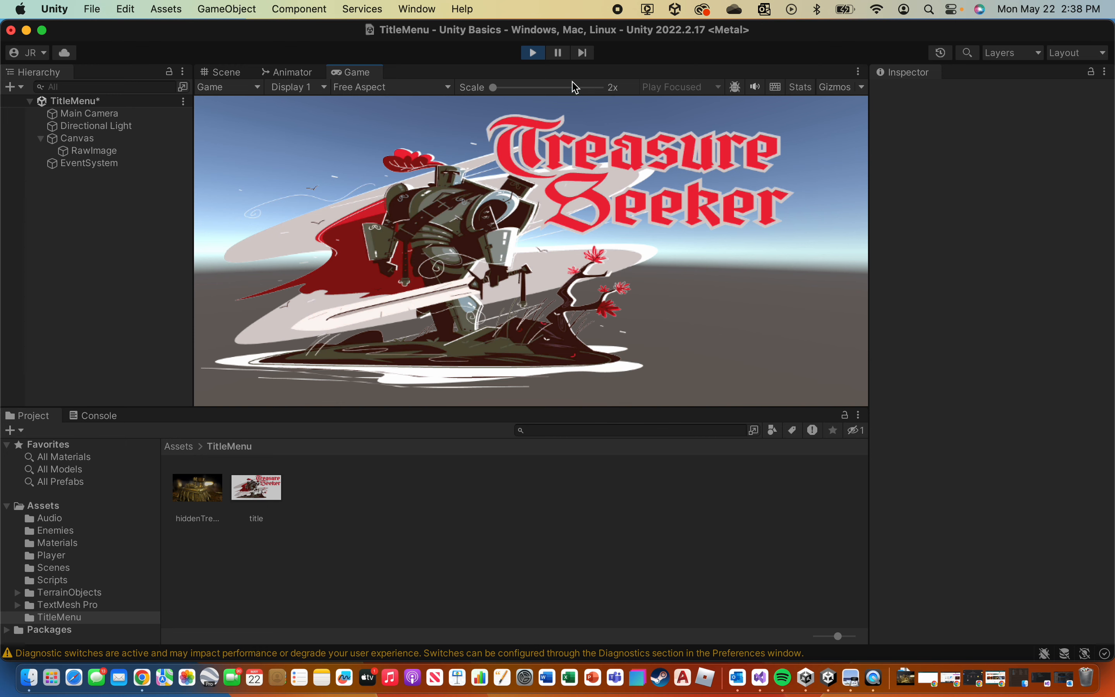
left_click(533, 52)
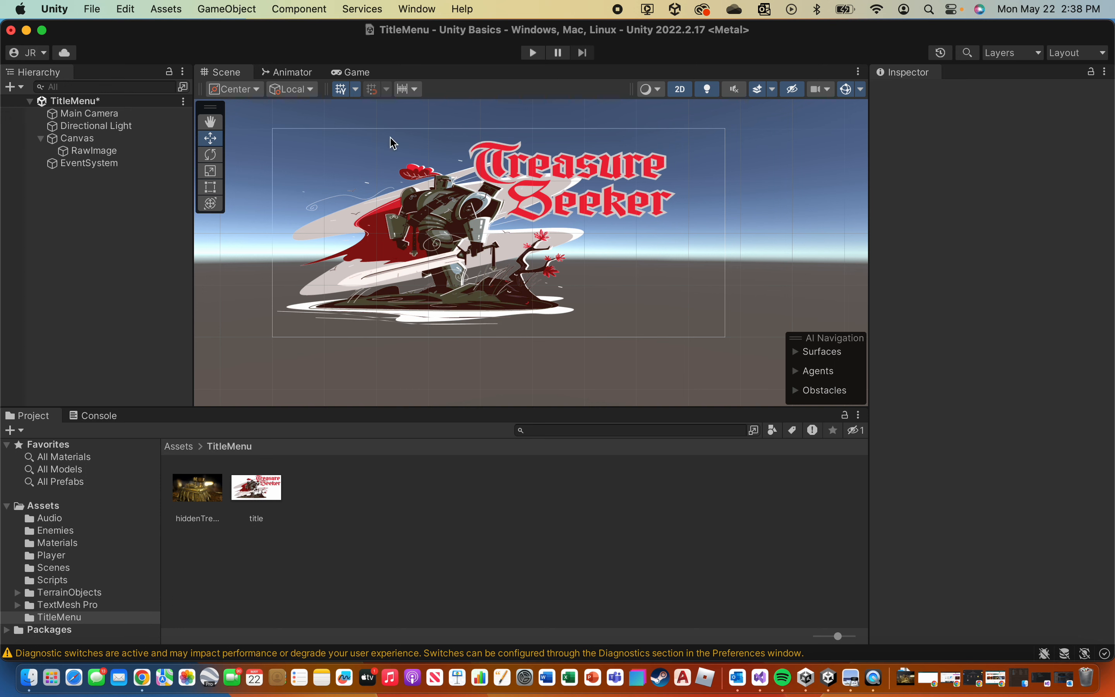
Set the Canvas Scaler's UI scale mode to Scale With Screen Size with a width/height match of 0.5.
left_click(76, 138)
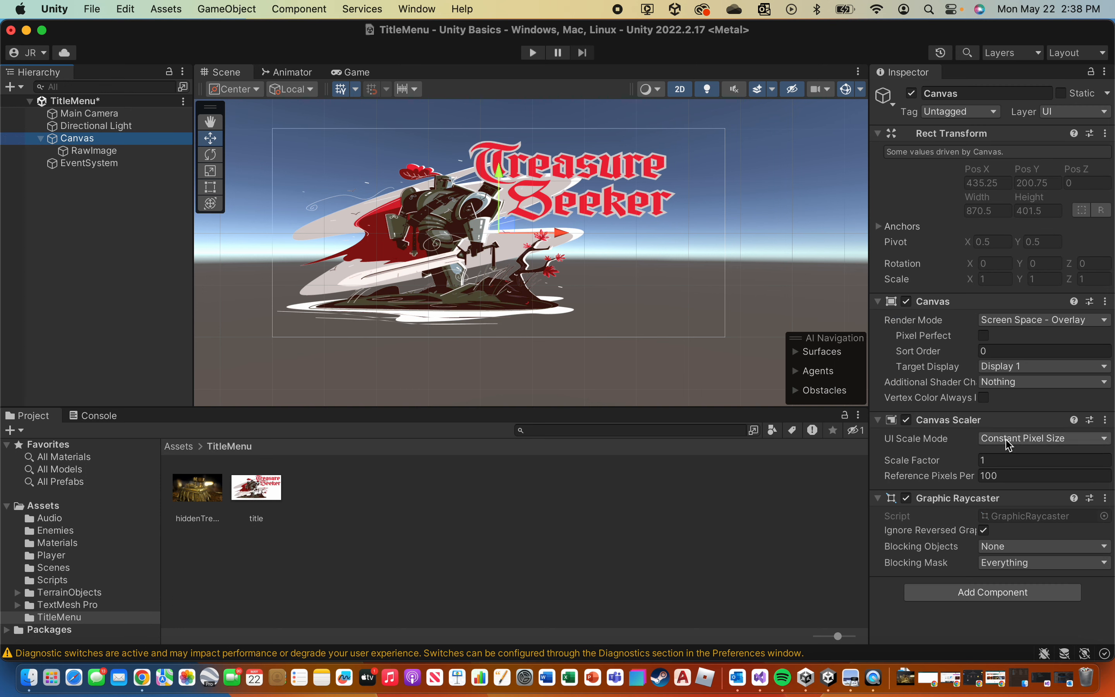
left_click(1009, 443)
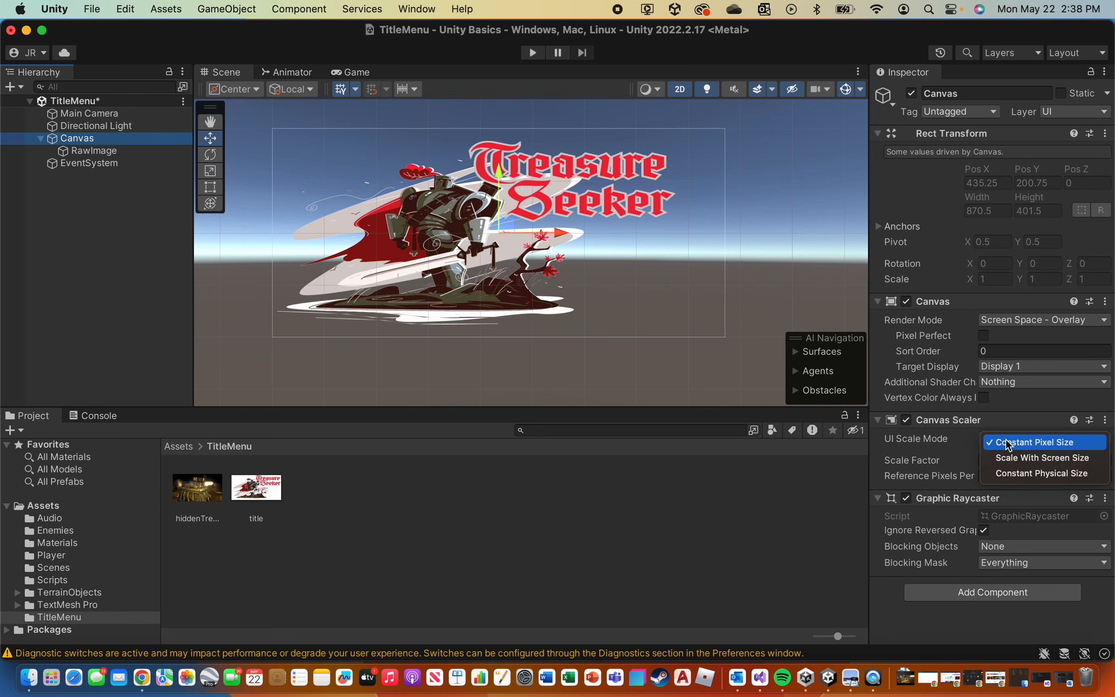
left_click(1013, 459)
left_click(1074, 506)
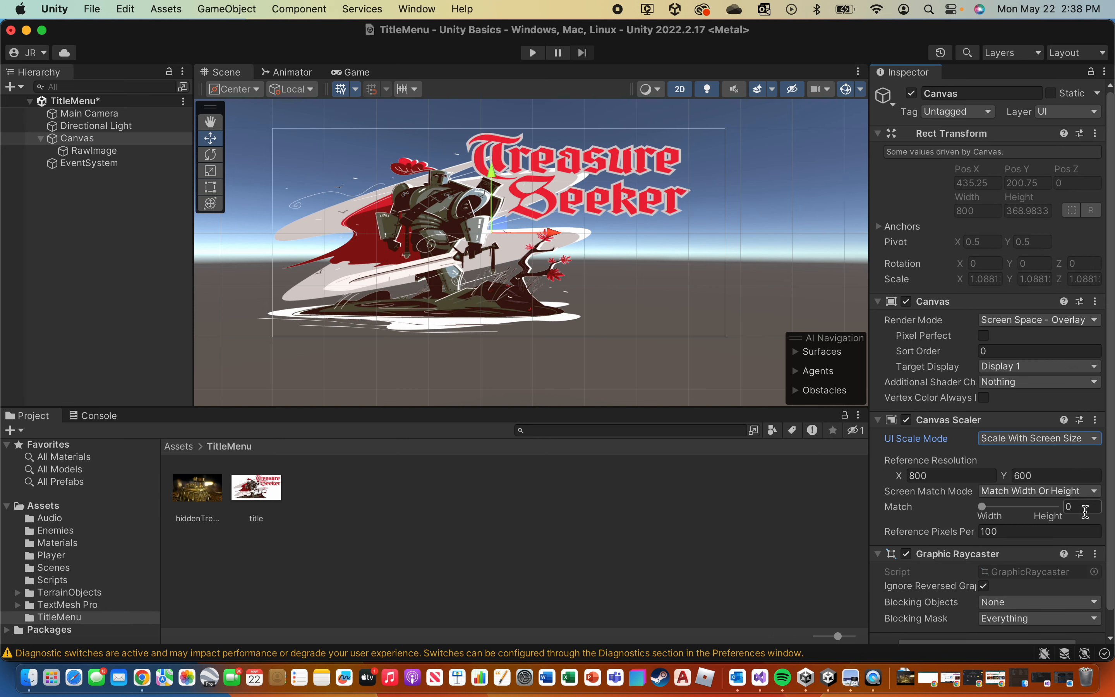
type(".5")
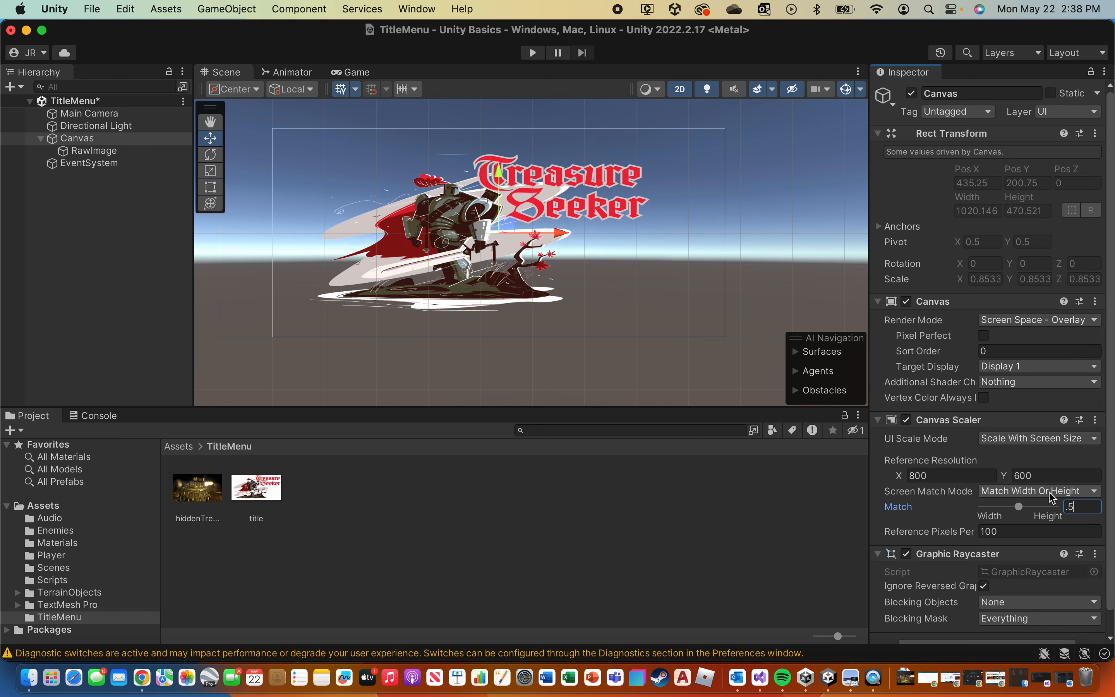
key("Tab")
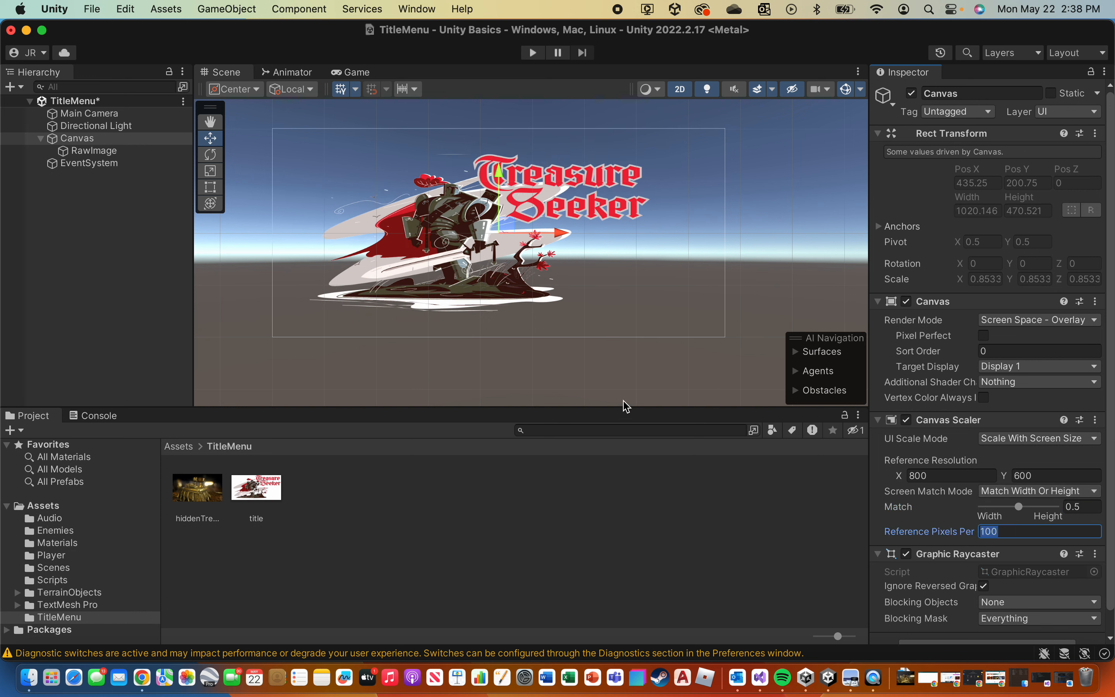
left_click(504, 367)
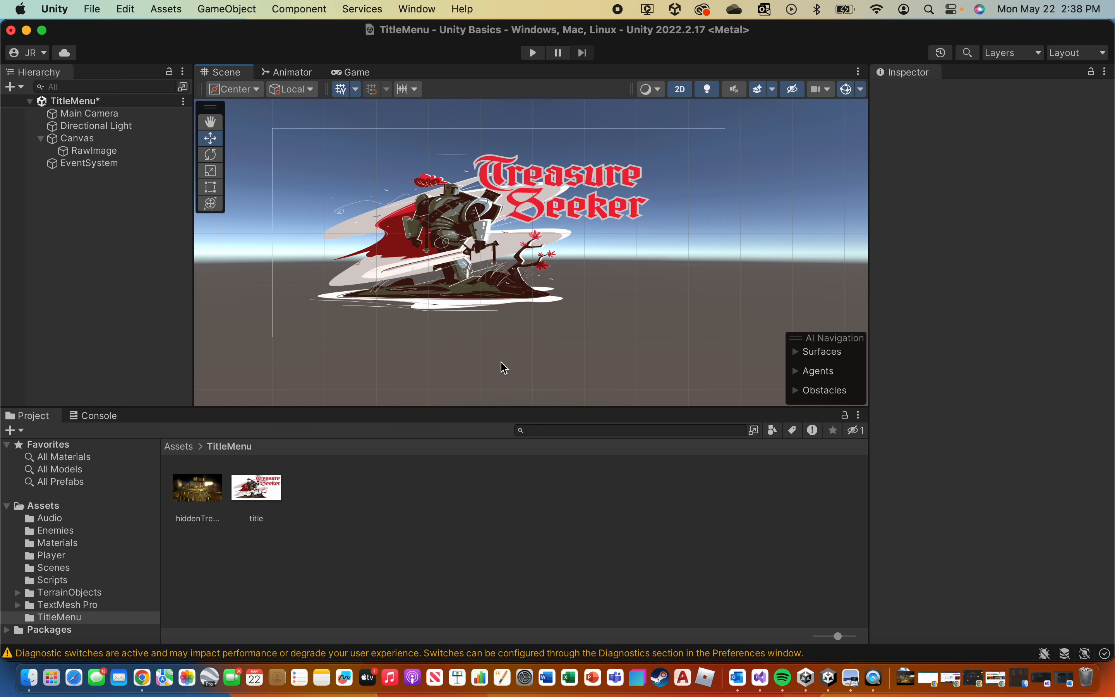
Check the title image's properties and the import settings of the hiddenTreasures.mp4 clip.
left_click(526, 211)
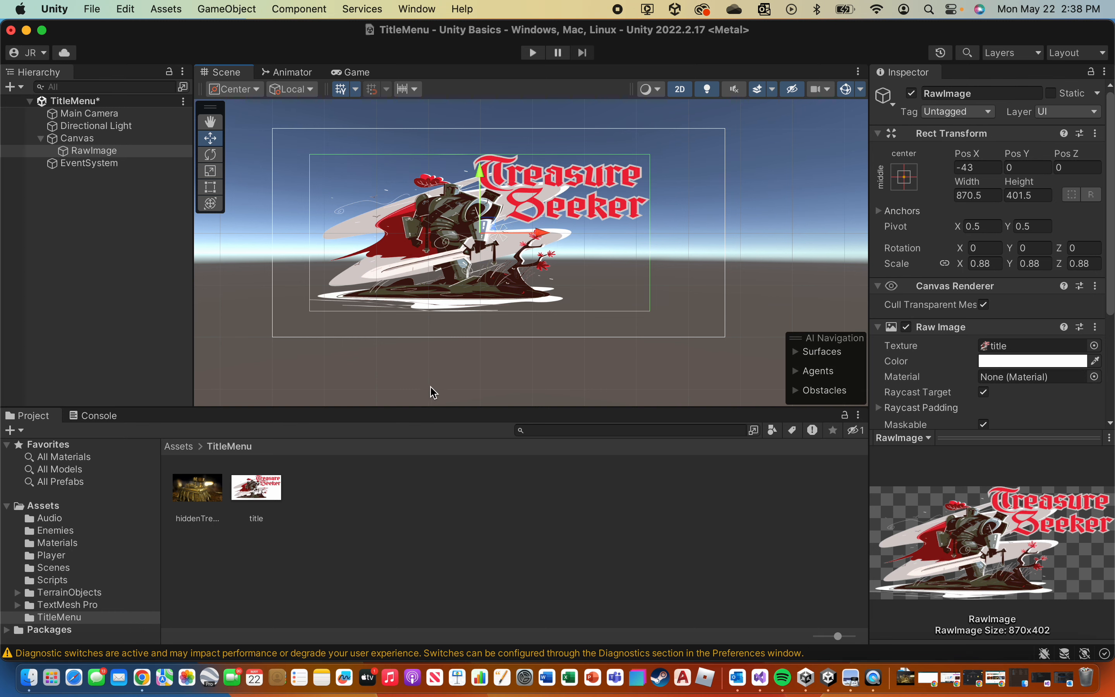
left_click(405, 375)
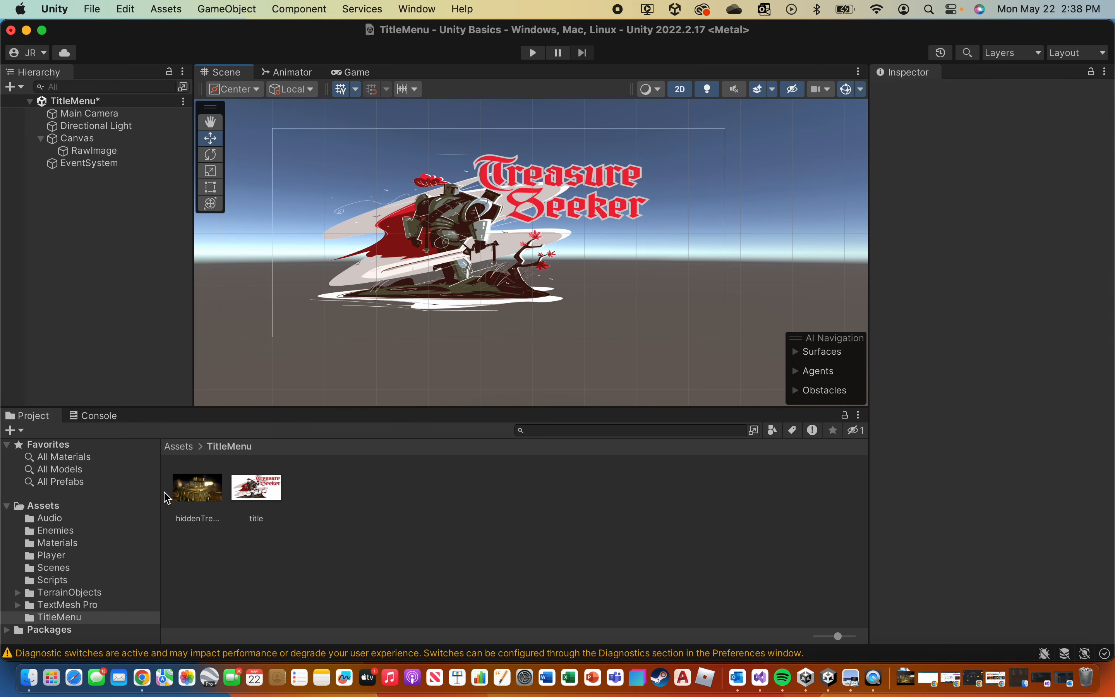
left_click(207, 494)
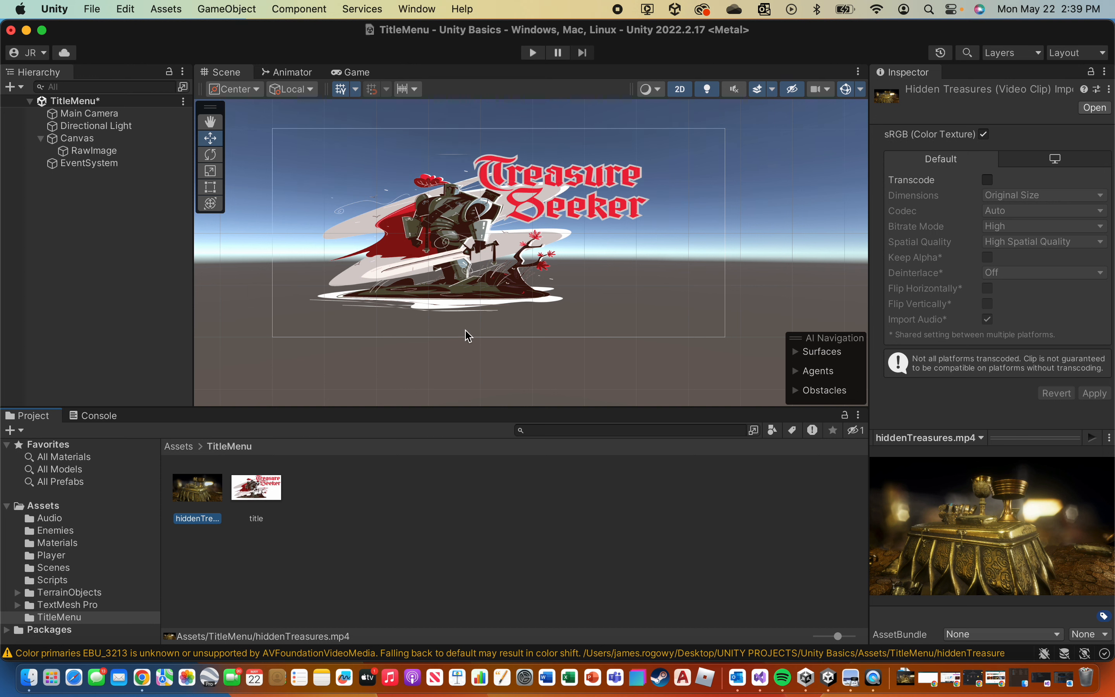
Add a second Raw Image UI element to the canvas.
left_click(215, 8)
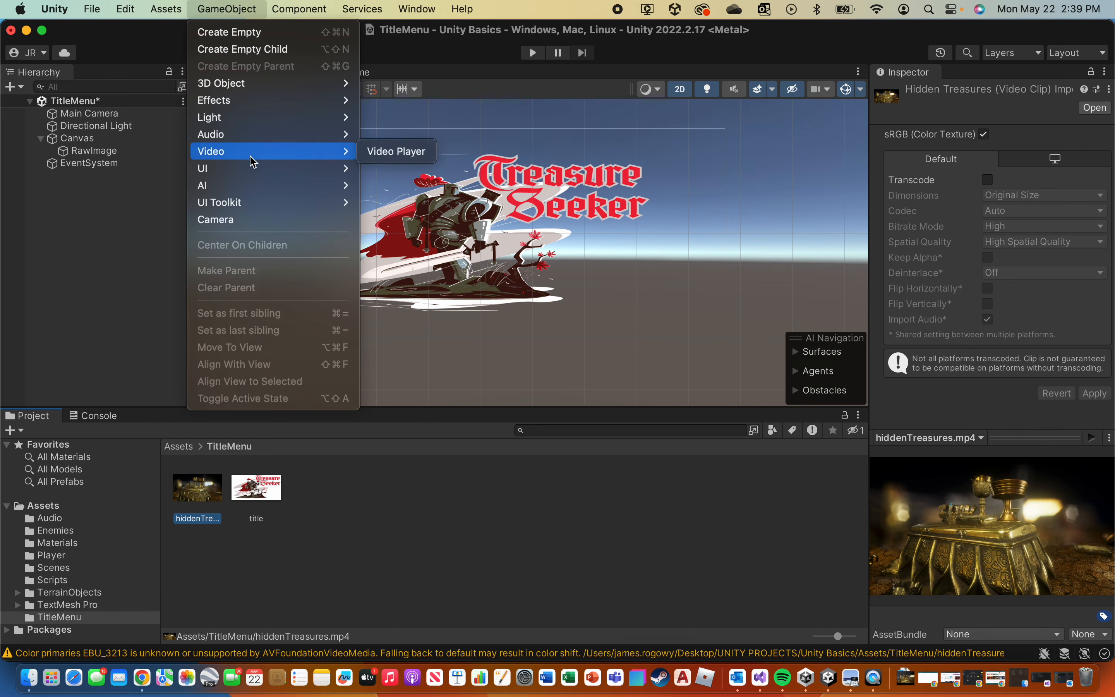
mouse_move(256, 166)
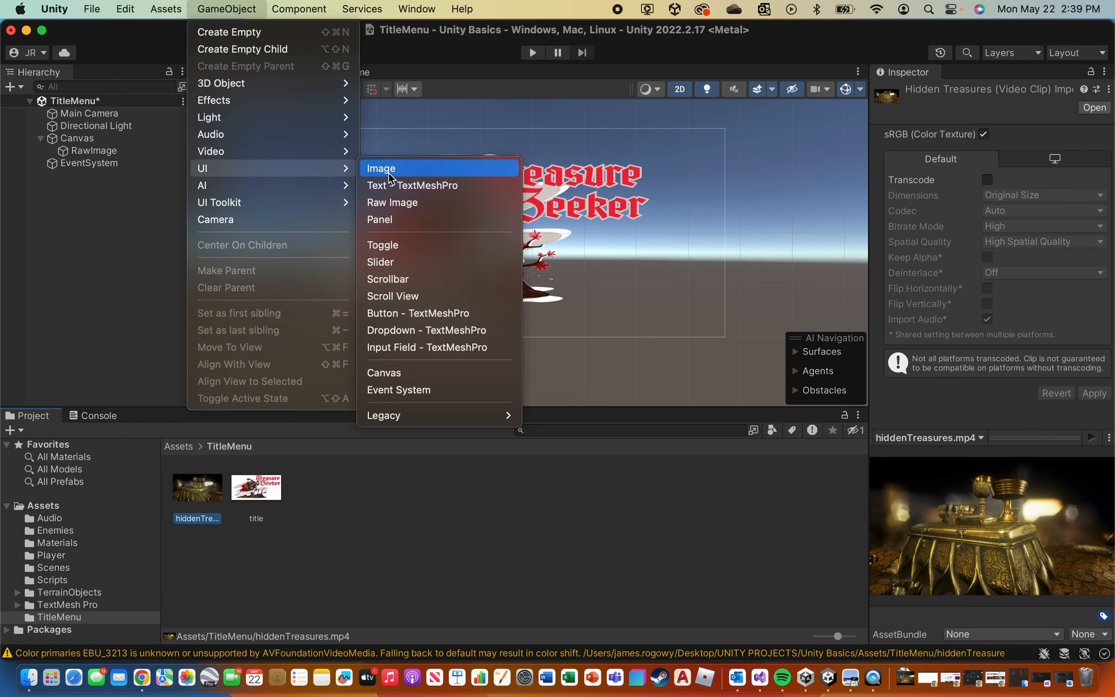
left_click(391, 203)
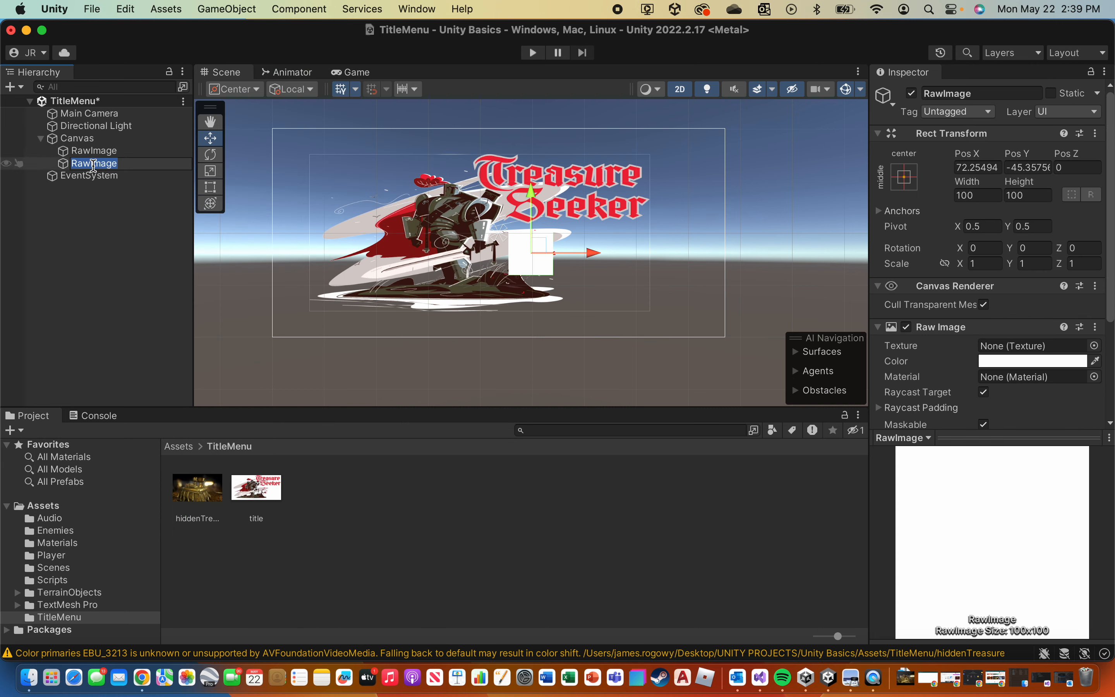
Rename the Raw Image that holds the title texture as Title Graphic.
left_click(105, 152)
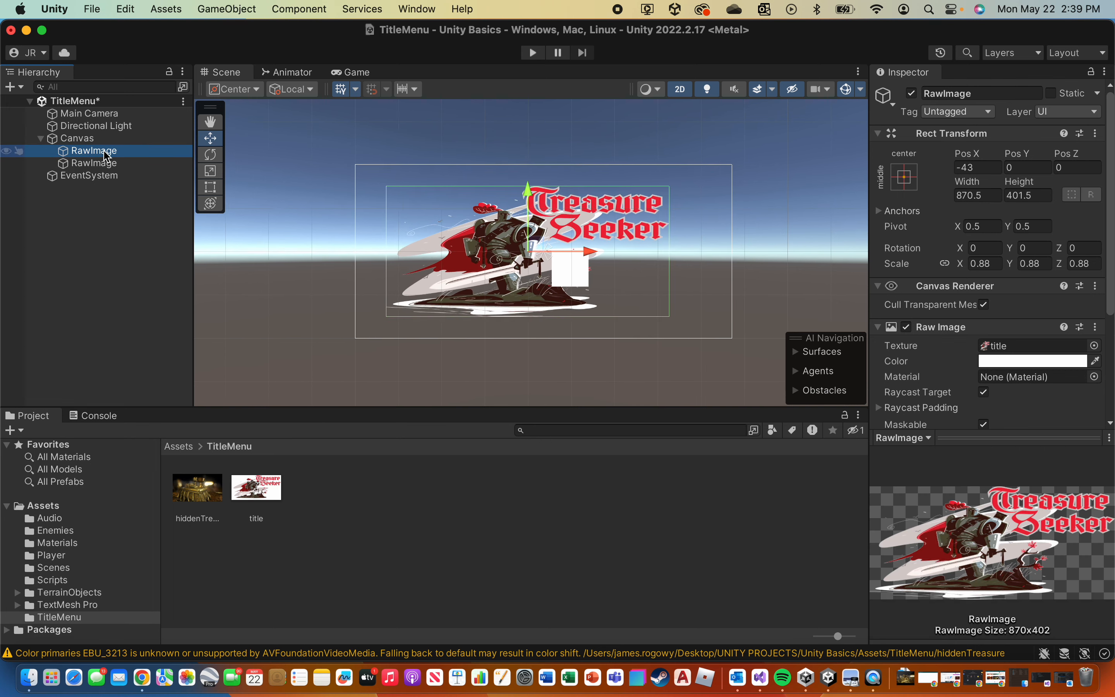
right_click(106, 154)
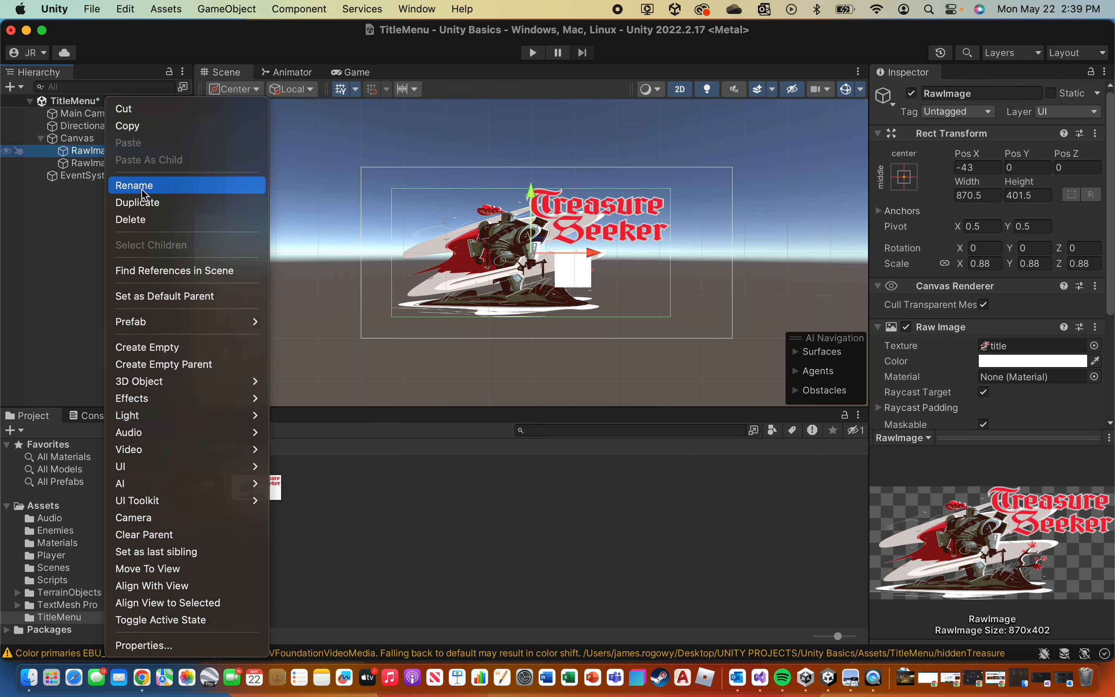
left_click(138, 185)
type("T")
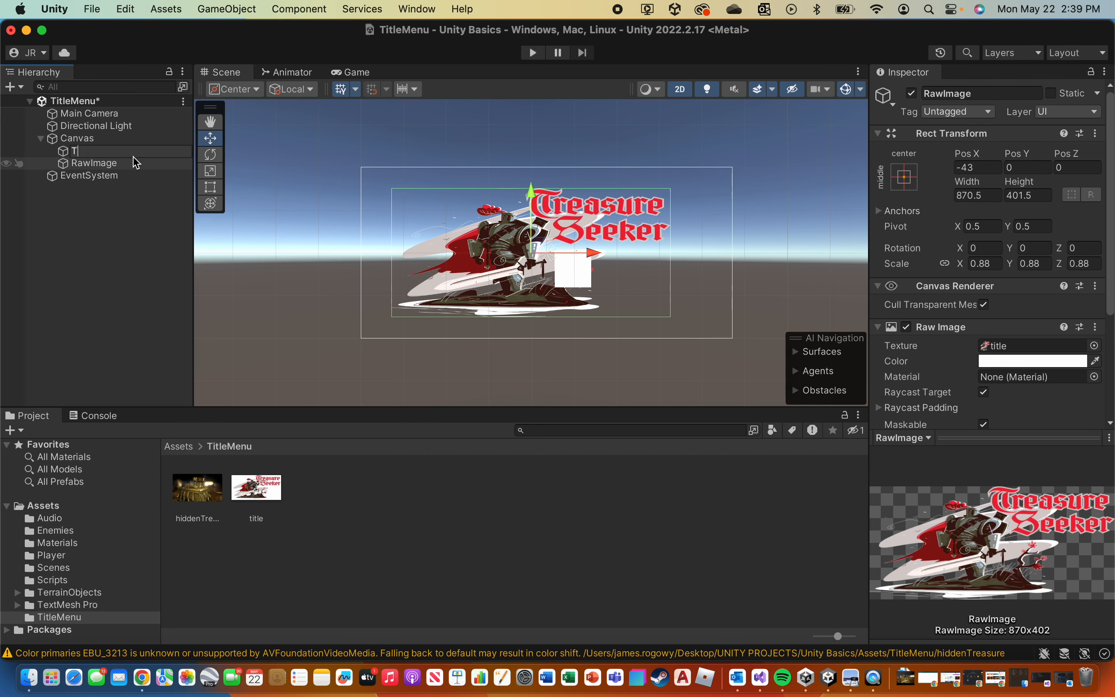
type("itle Graphi")
key("Return")
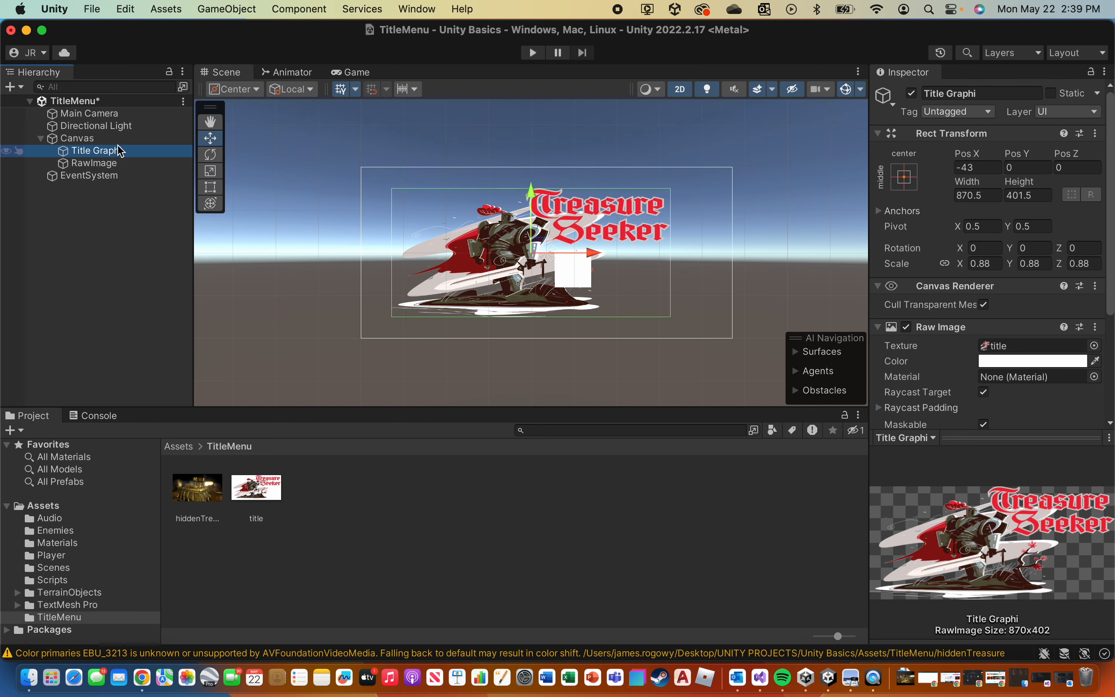
right_click(120, 151)
left_click(138, 186)
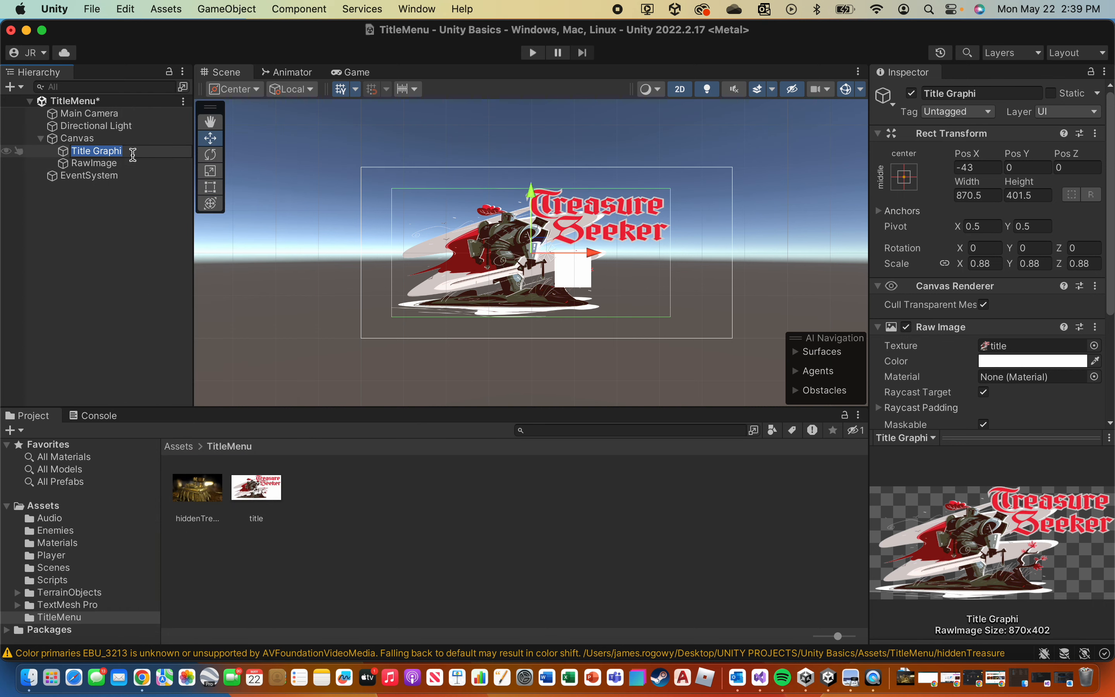
left_click(92, 239)
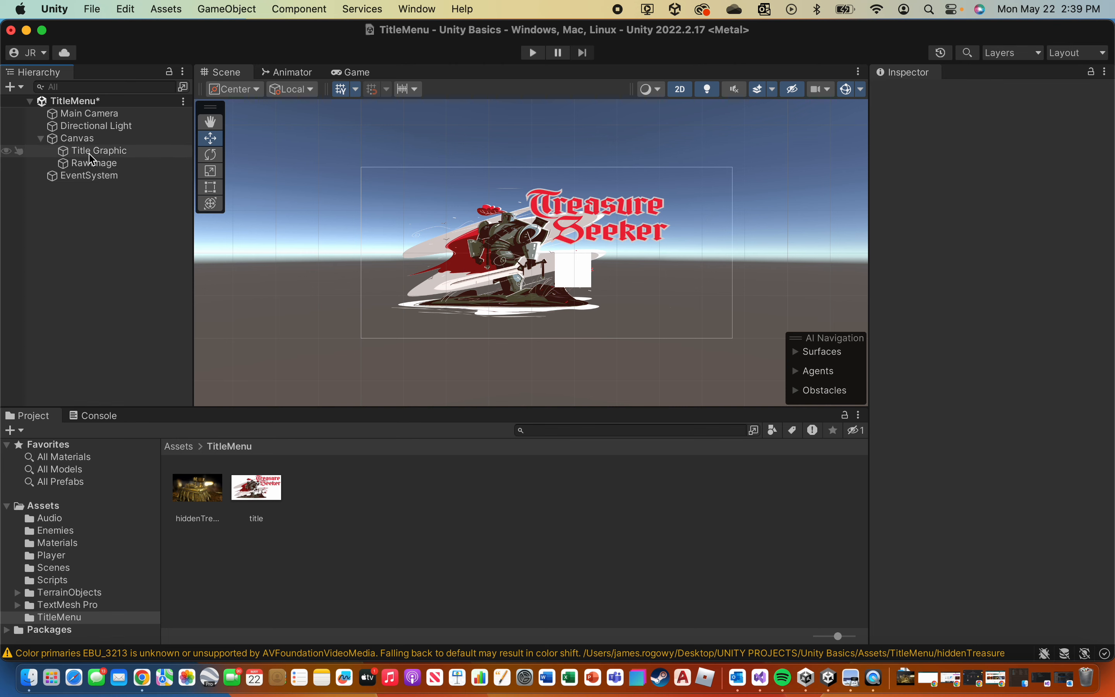
Rename the second, untextured Raw Image under the canvas as Title Background.
left_click(97, 165)
right_click(100, 170)
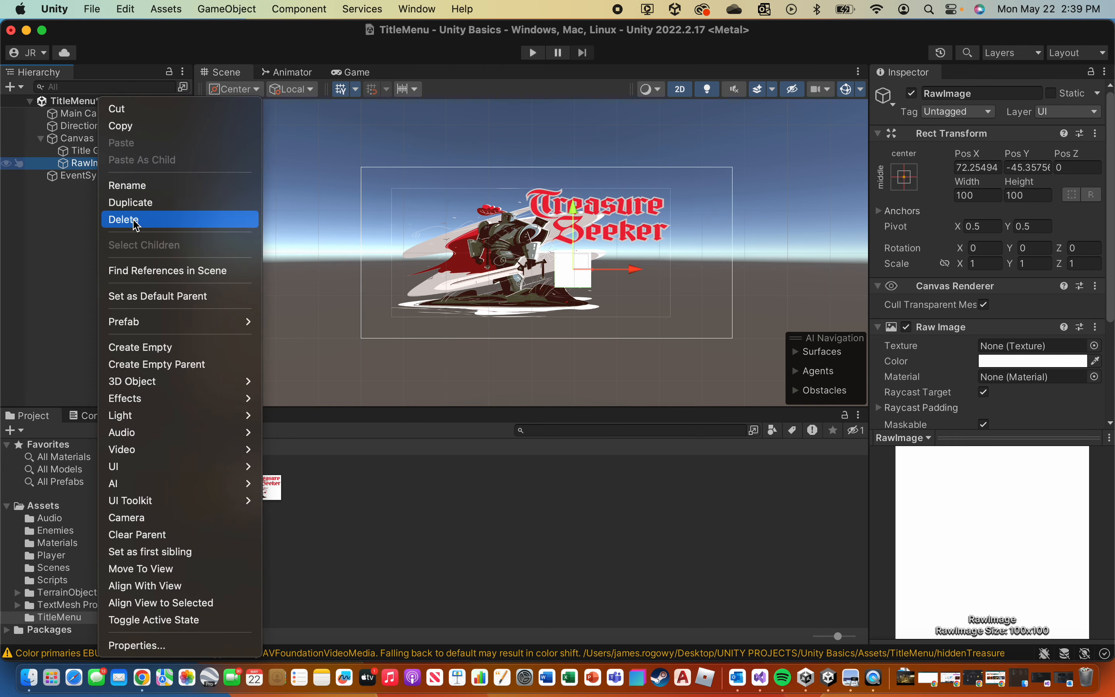
left_click(131, 183)
type("T")
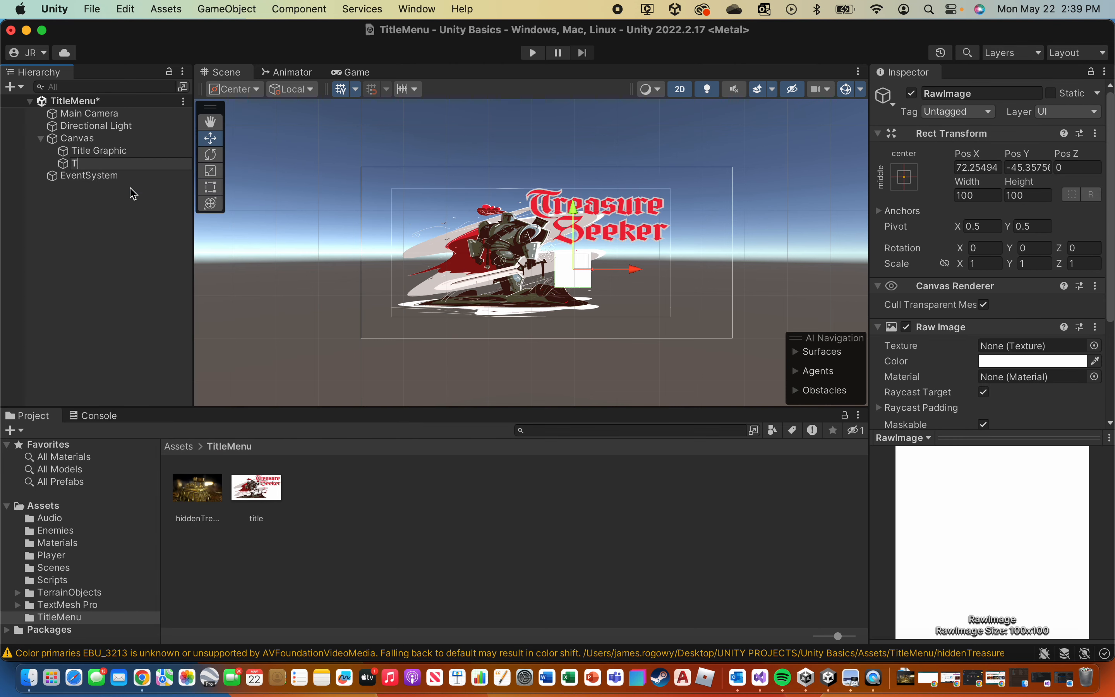
type("itle Background")
key("Return")
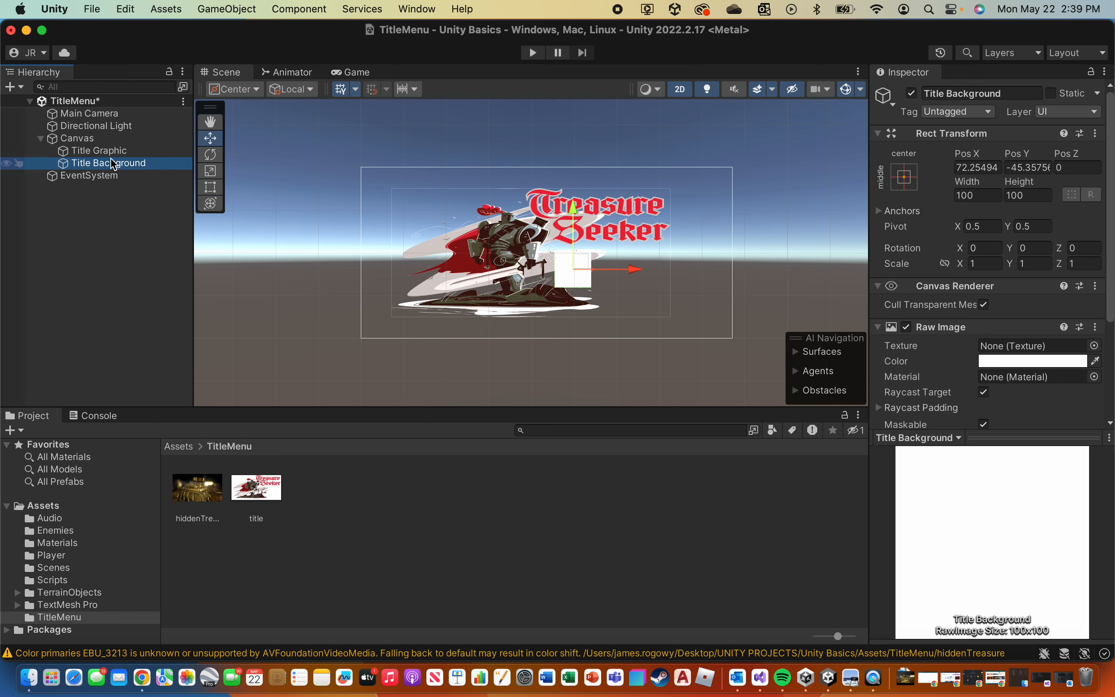
Rename the Canvas object as Title Menu, correcting the spelling of the first word.
right_click(84, 138)
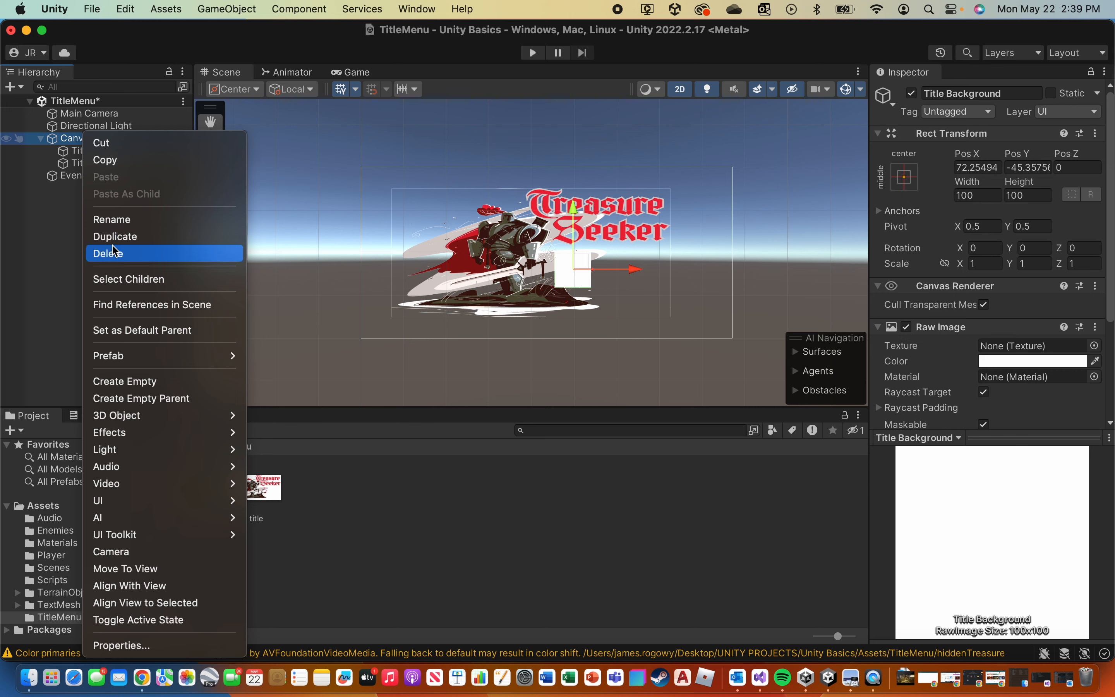
left_click(110, 220)
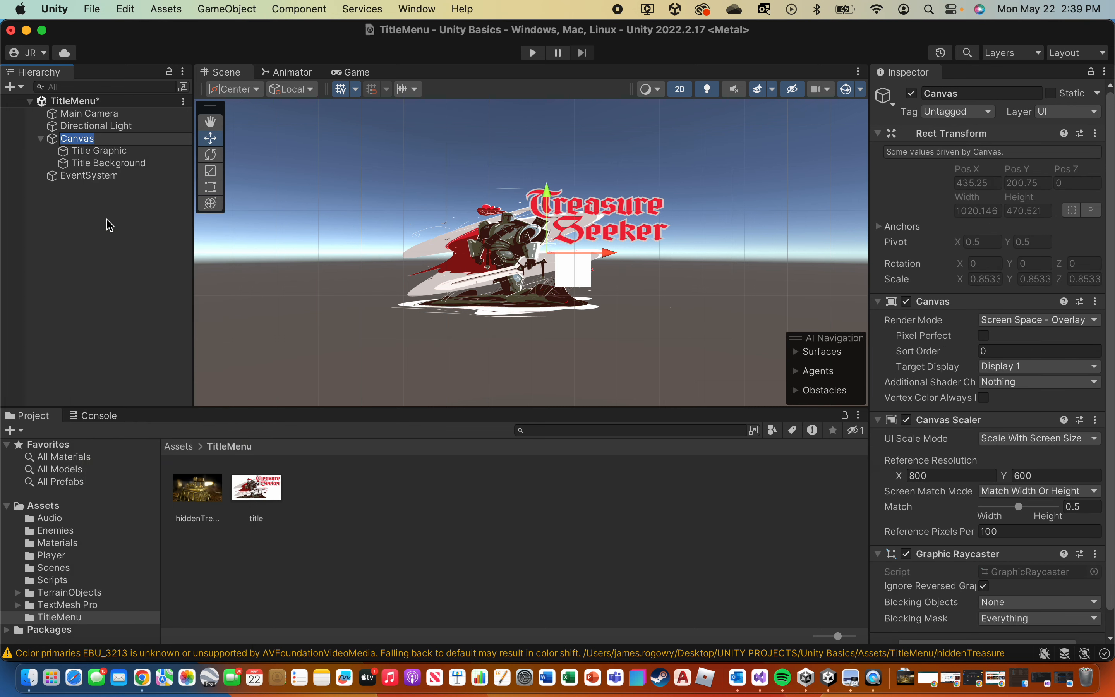
type("Ttile Menu")
key("Return")
left_click(80, 227)
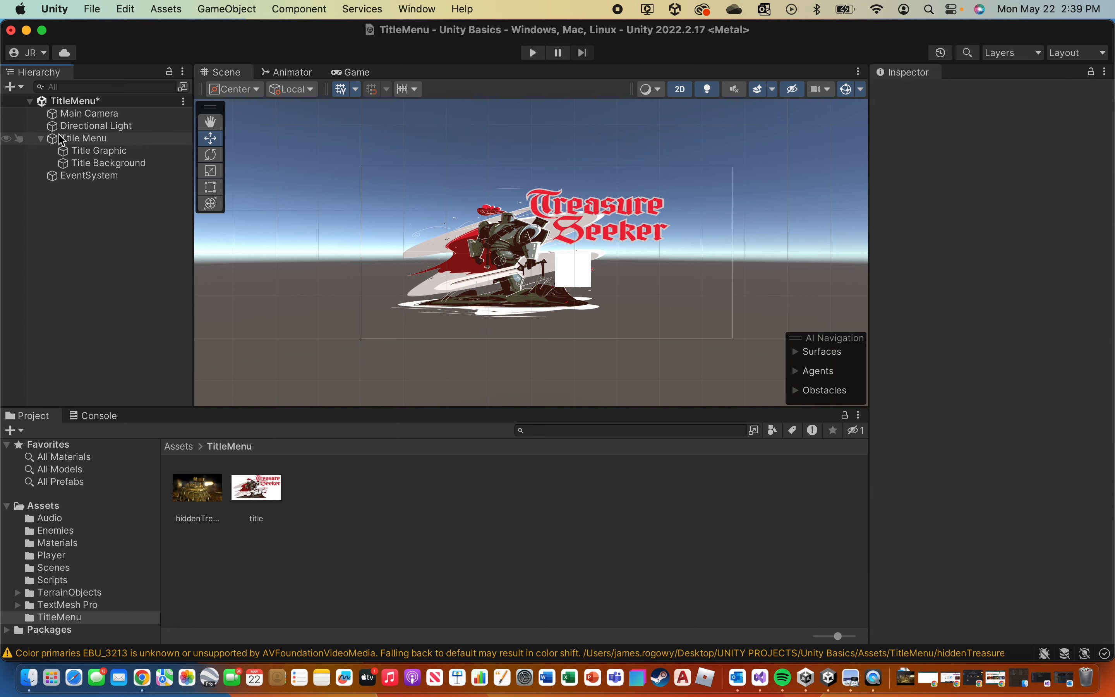
left_click(69, 139)
right_click(72, 138)
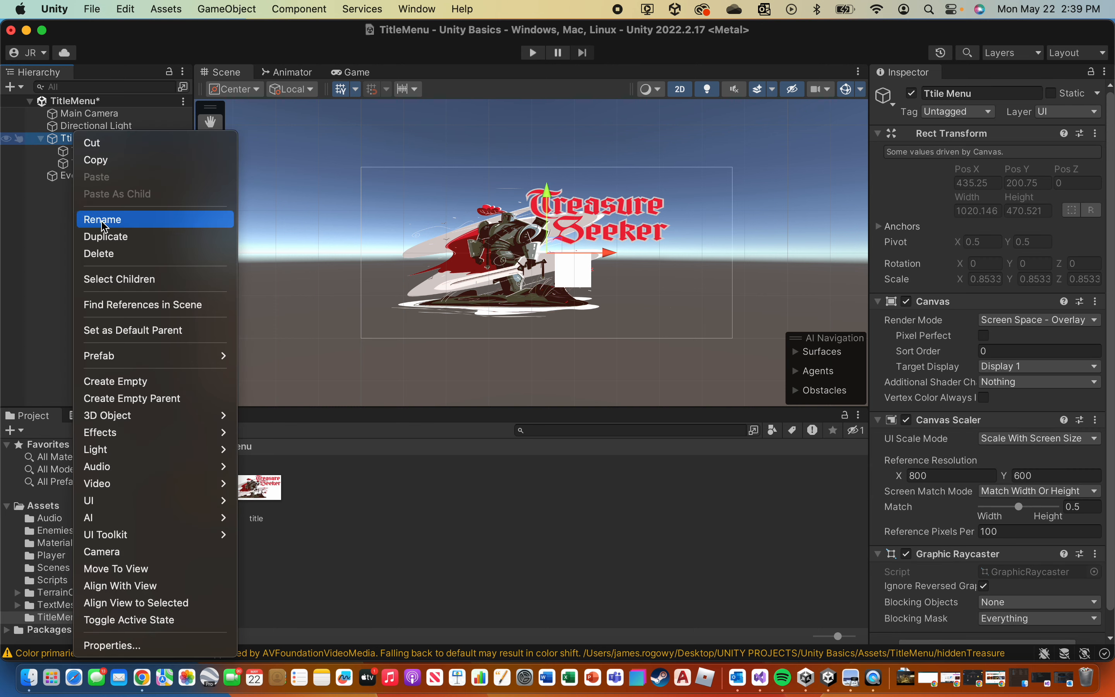
left_click(104, 220)
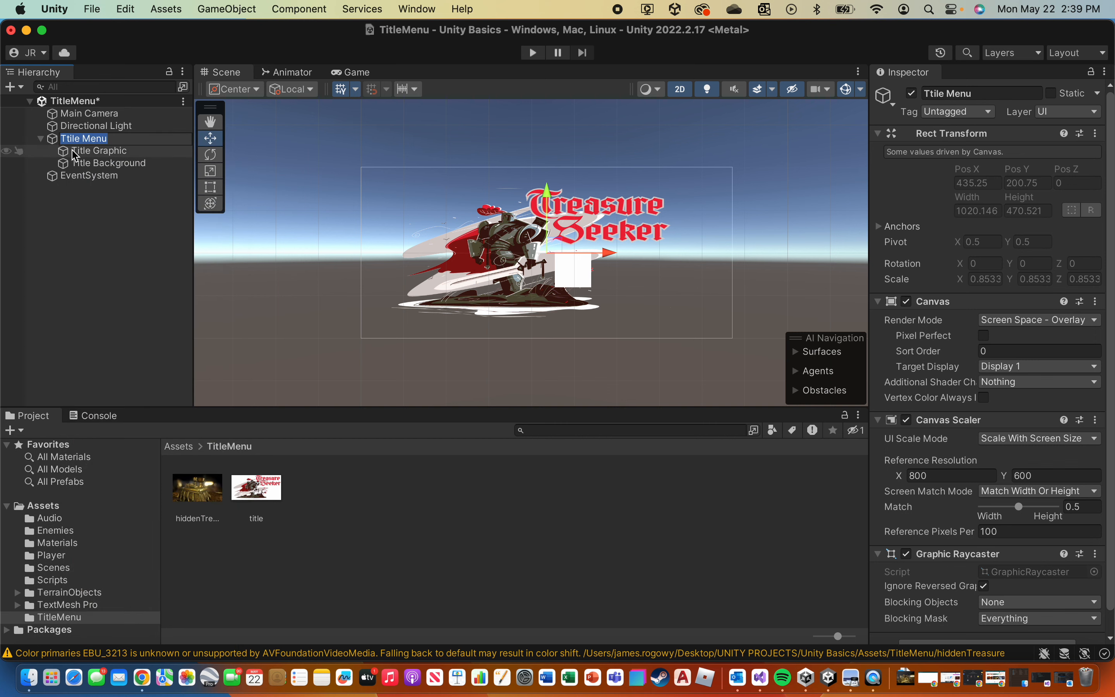
key("Left")
key("Delete")
key("Delete")
type("Tit")
key("BackSpace")
left_click(126, 175)
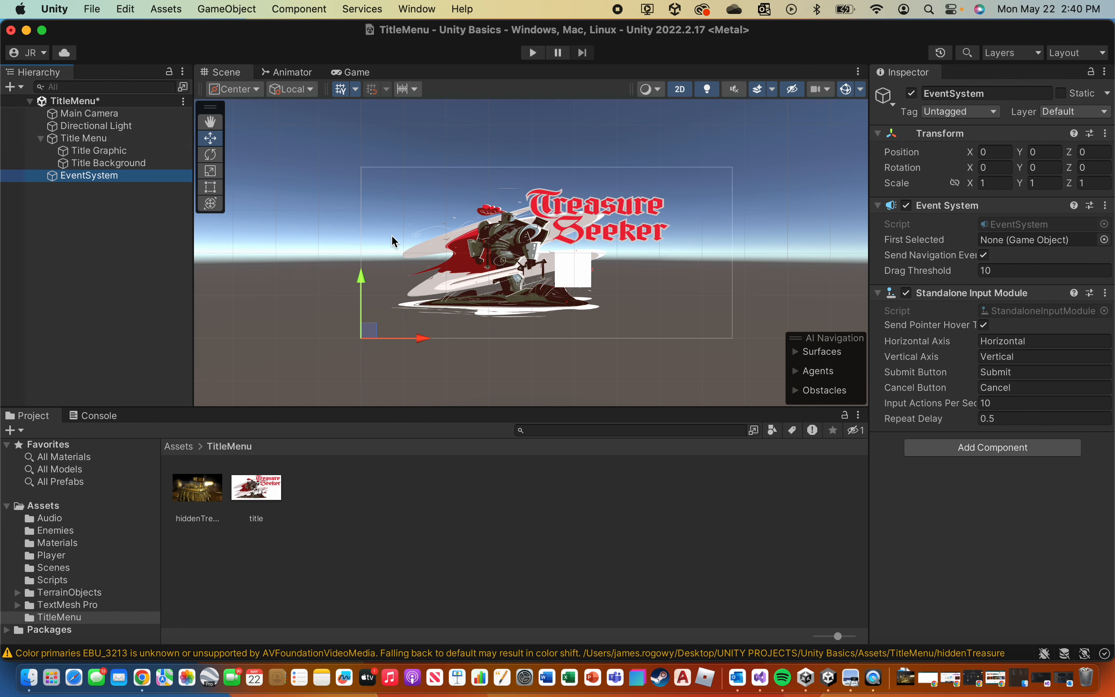
Stretch the Title Background with the Rect tool to fill the whole canvas, about 1020 by 471.
left_click(545, 241)
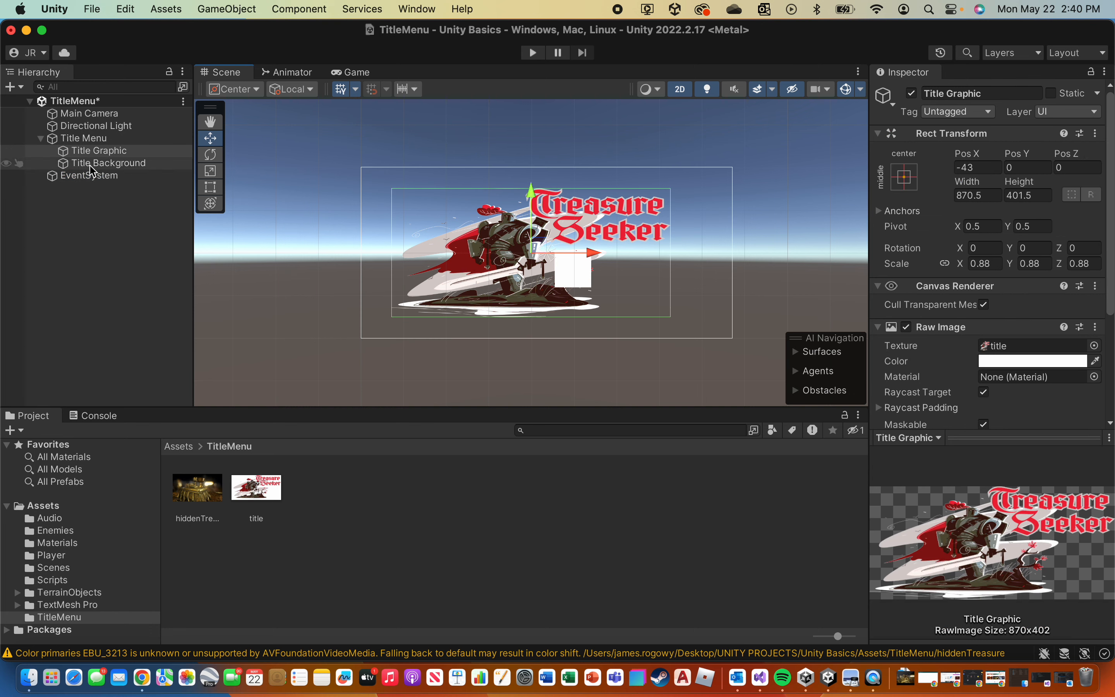
left_click(107, 163)
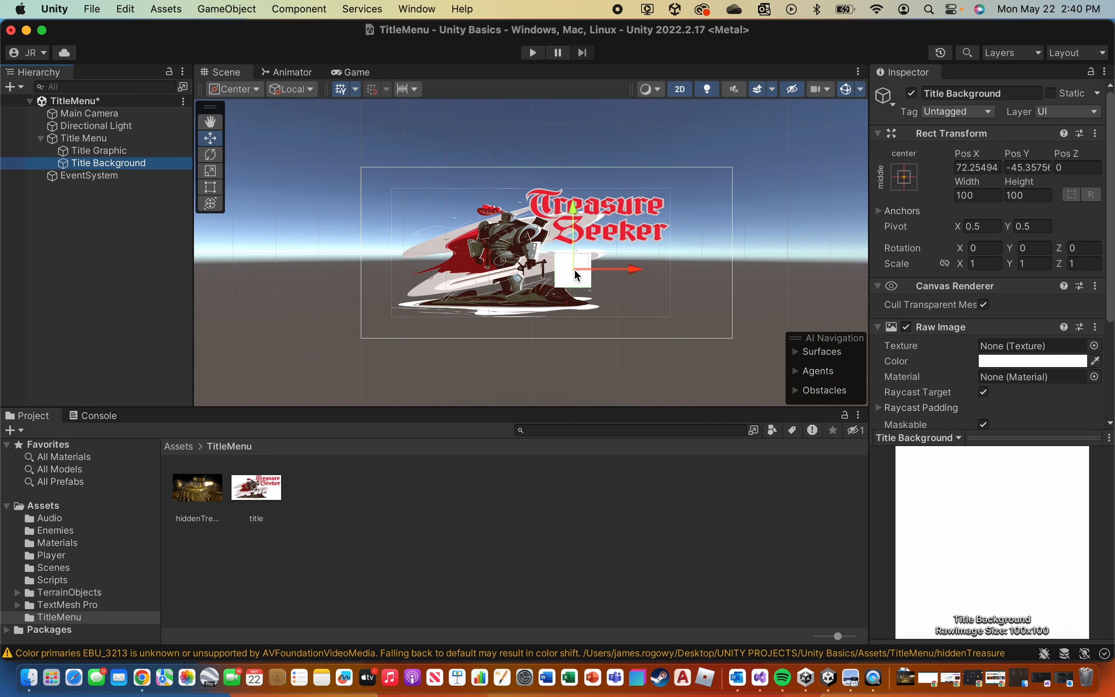
left_click(215, 191)
left_click_drag(554, 249, 361, 167)
left_click_drag(590, 289, 732, 338)
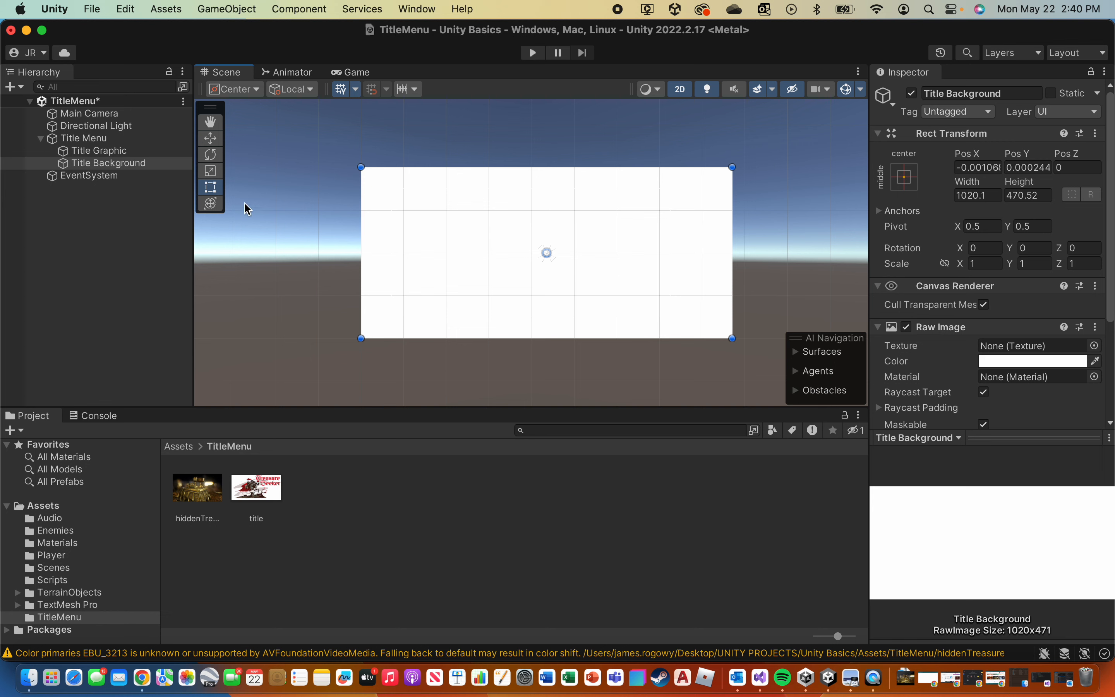
Reorder Title Background above Title Graphic in the hierarchy so that the title draws in front of it.
left_click(116, 165)
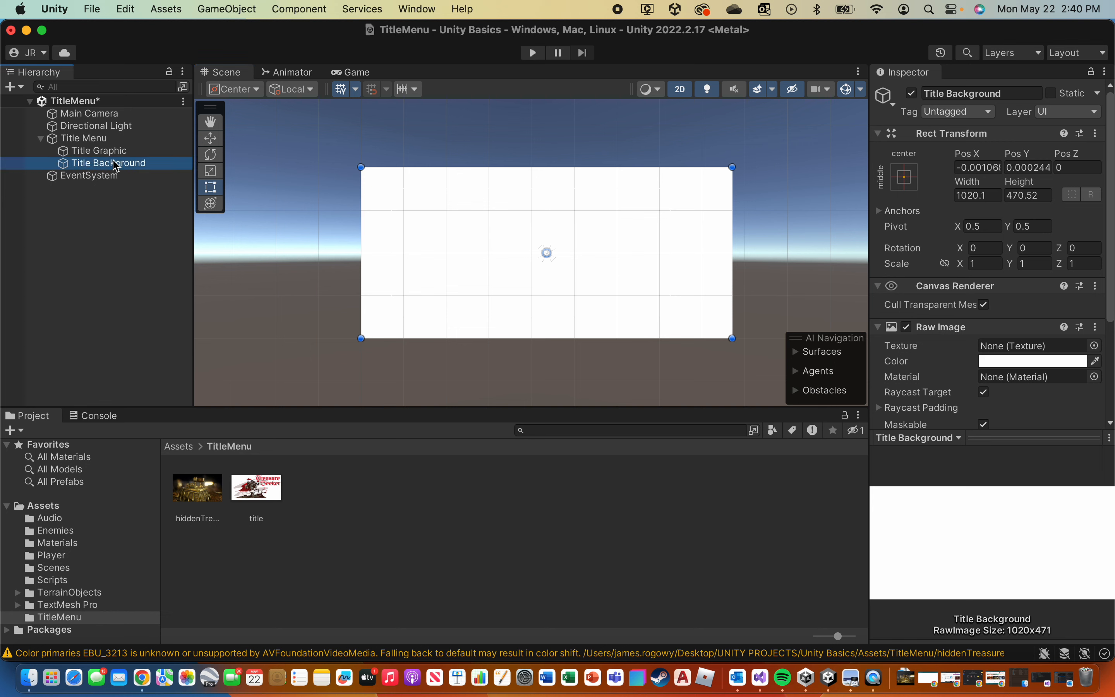
left_click_drag(116, 165, 112, 149)
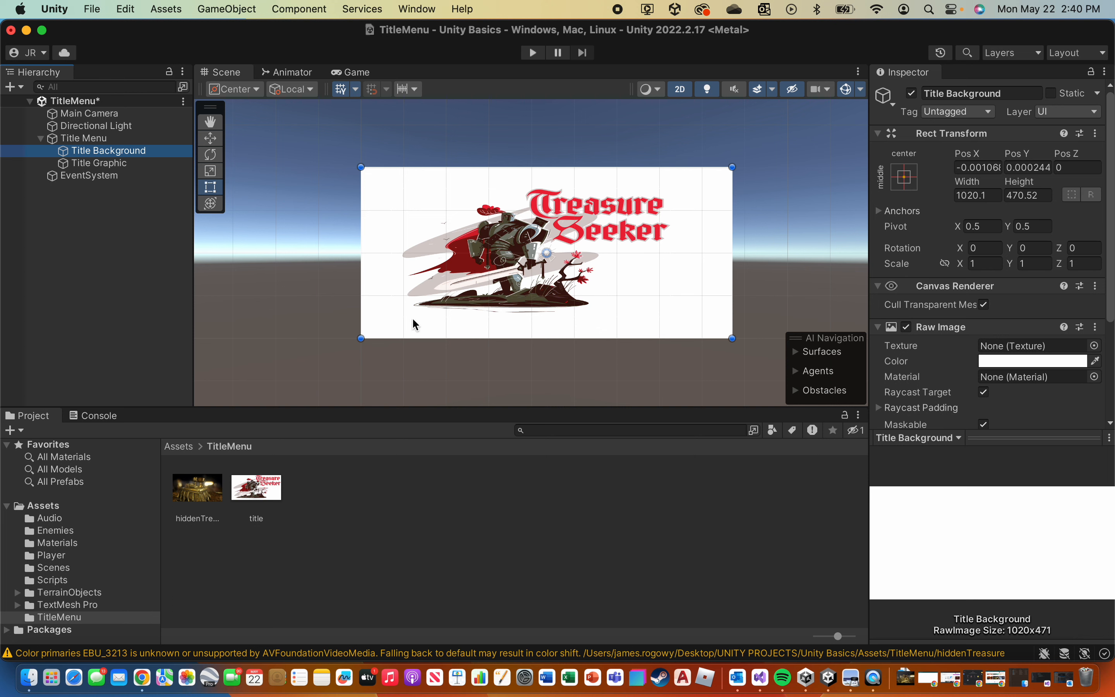
left_click(301, 246)
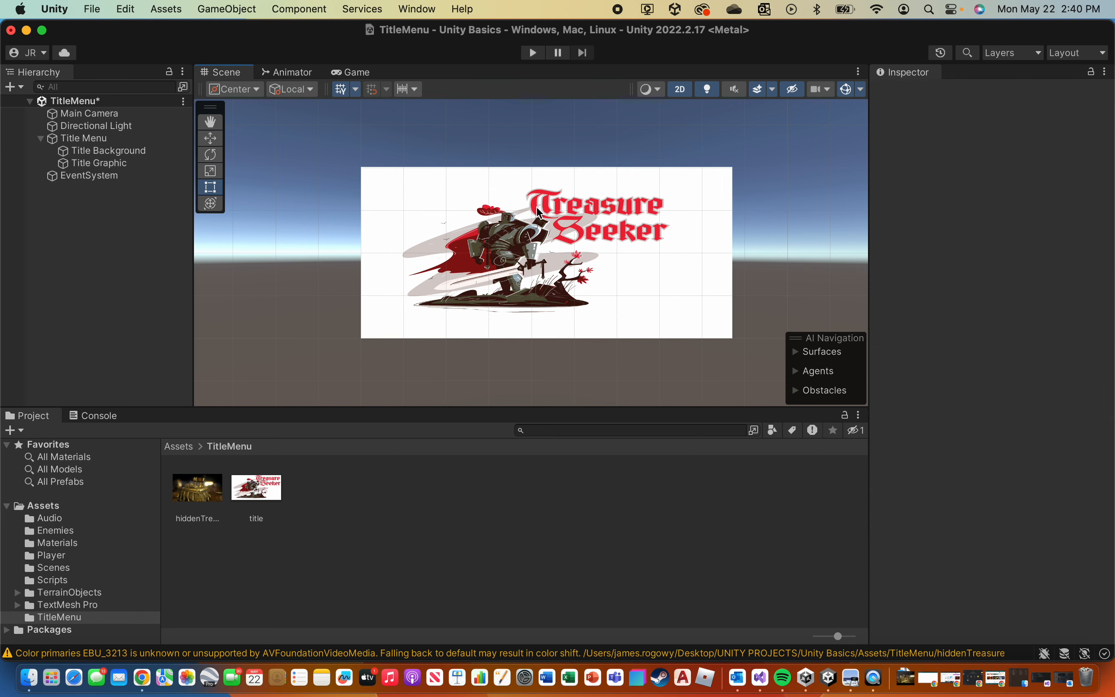
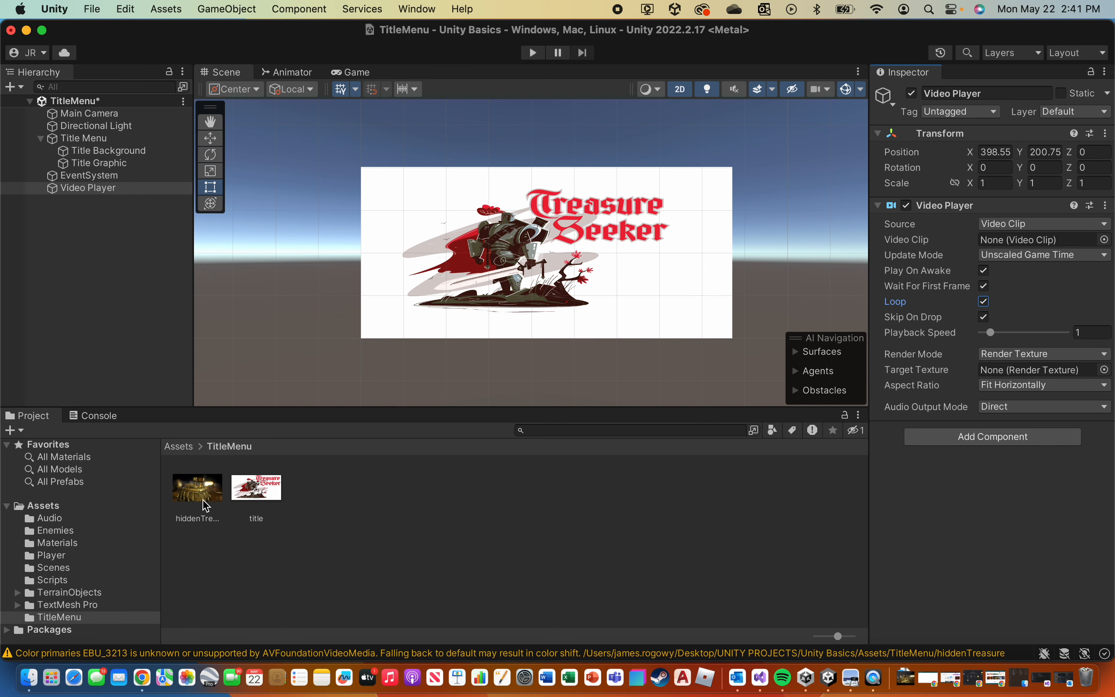
Assign the hiddenTreasures clip as the Video Player's video clip.
left_click_drag(192, 503, 999, 244)
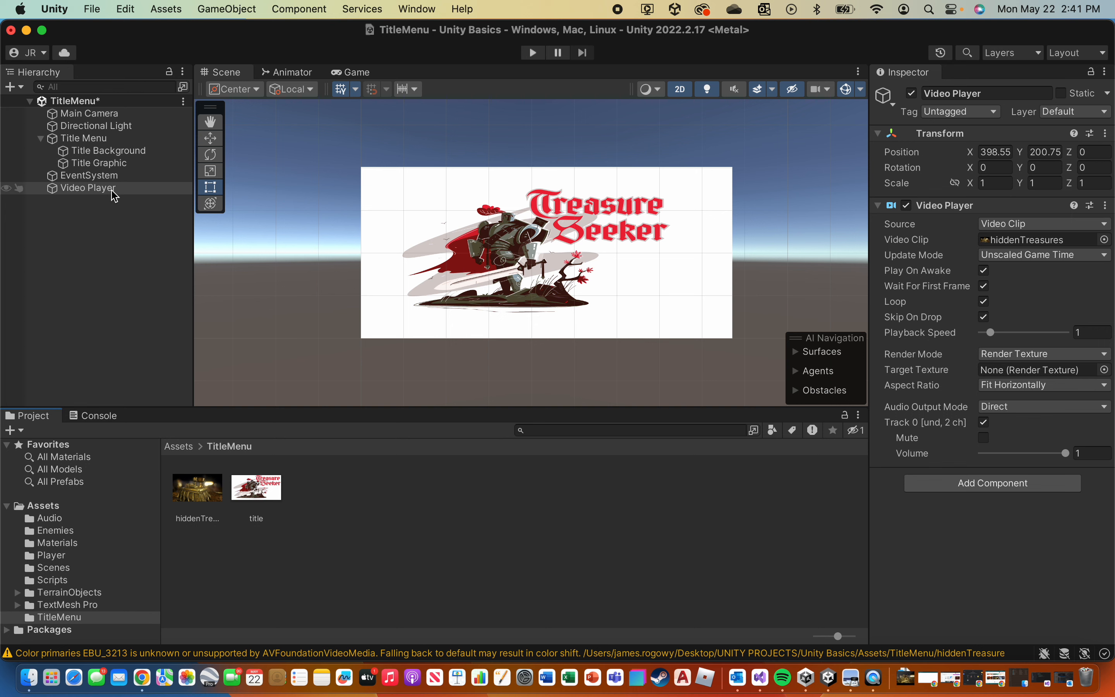
left_click(407, 514)
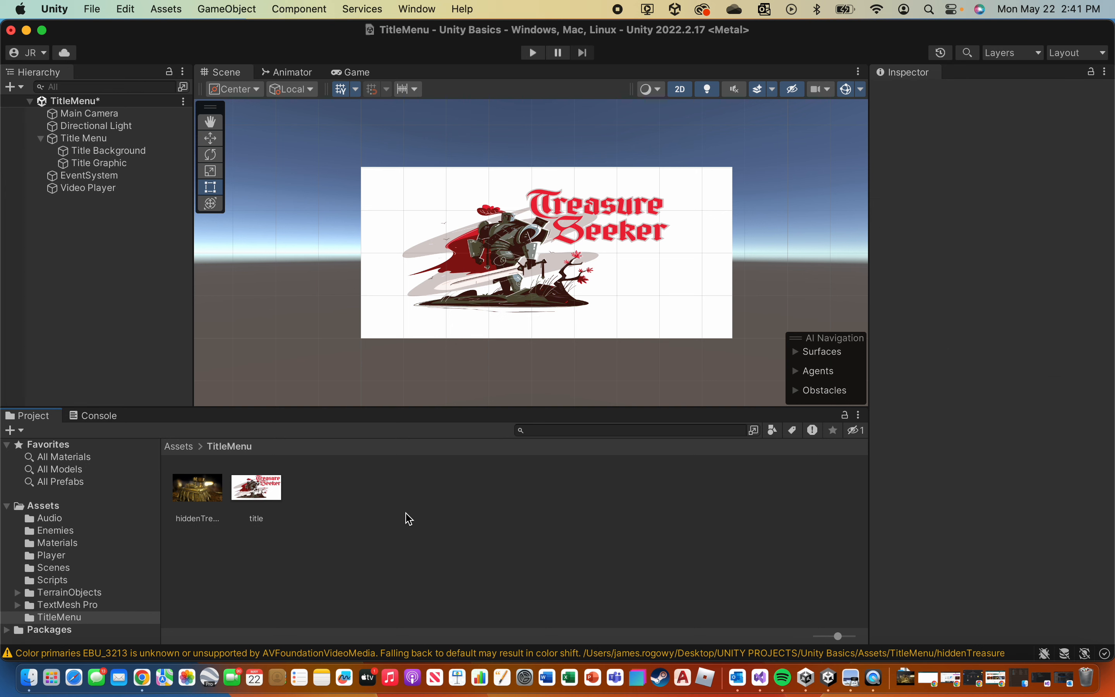
left_click(100, 190)
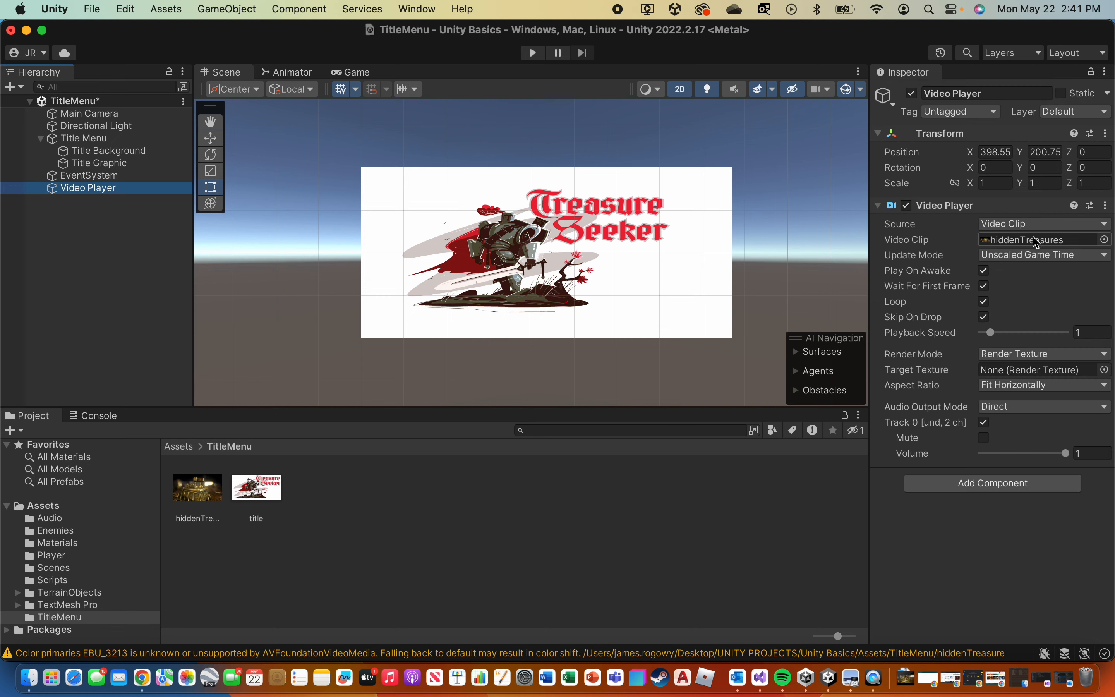
left_click(349, 517)
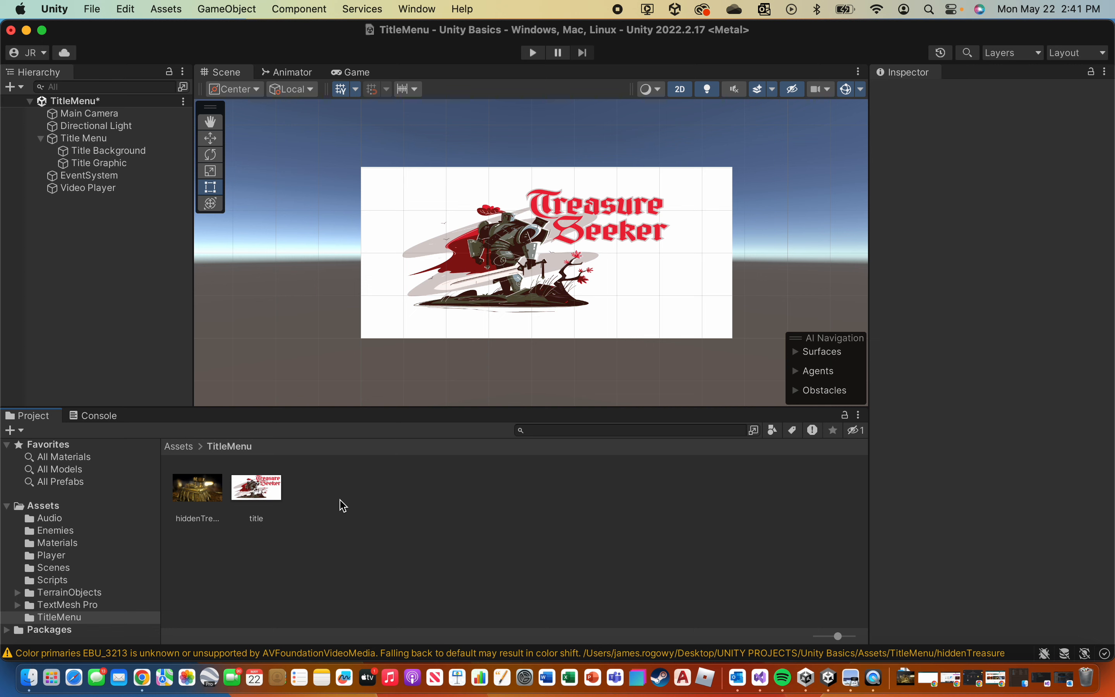
right_click(343, 506)
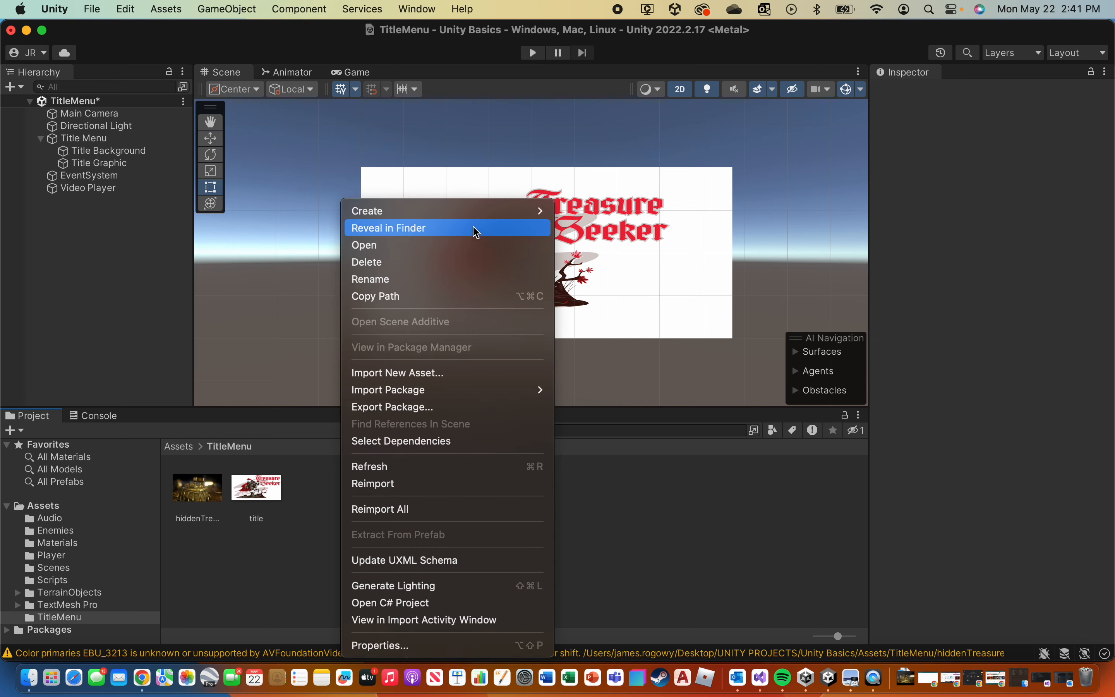
mouse_move(469, 215)
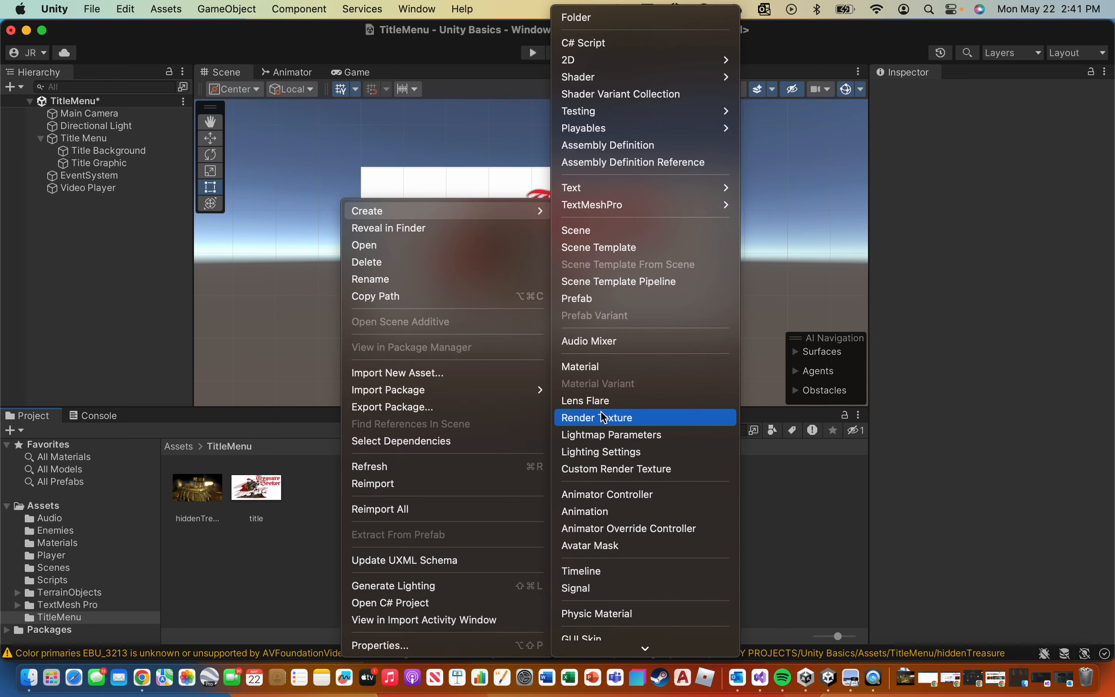
left_click(316, 483)
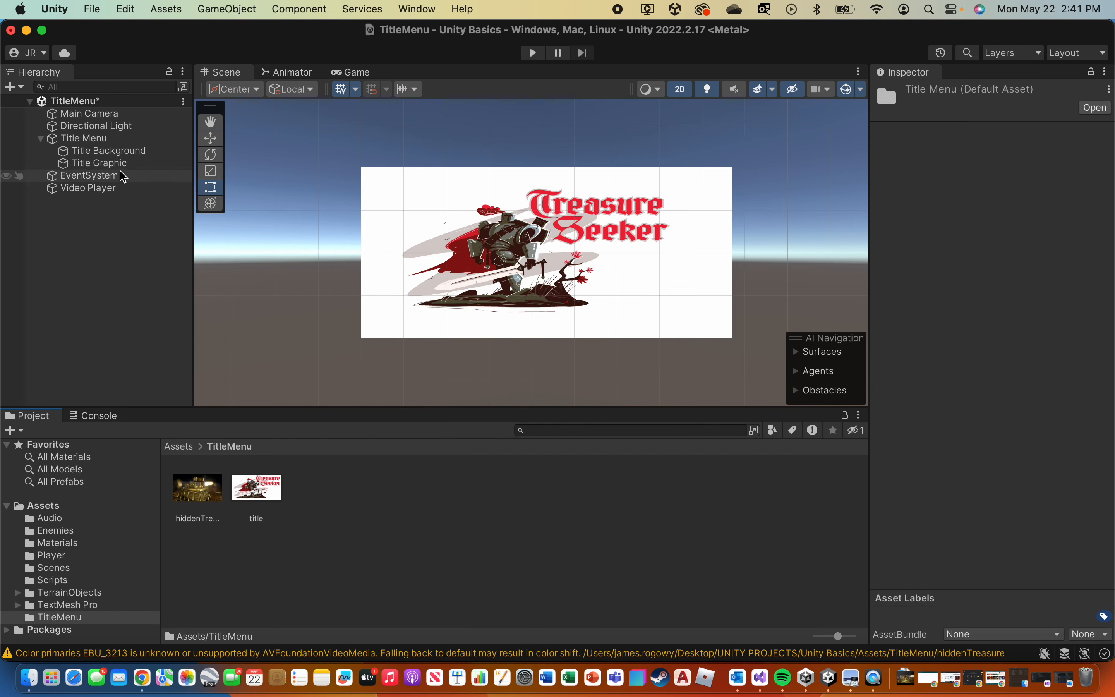
Create a render texture asset in the TitleMenu folder for the video background.
left_click(102, 152)
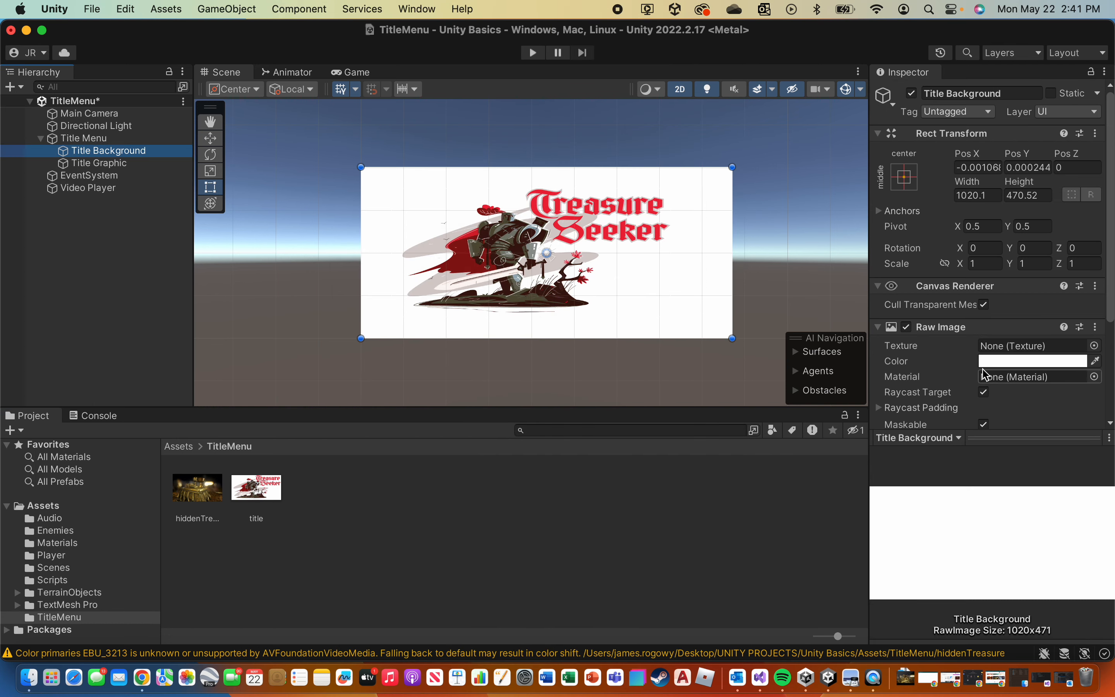
scroll(989, 375, "down", 3)
scroll(990, 341, "up", 3)
left_click(113, 189)
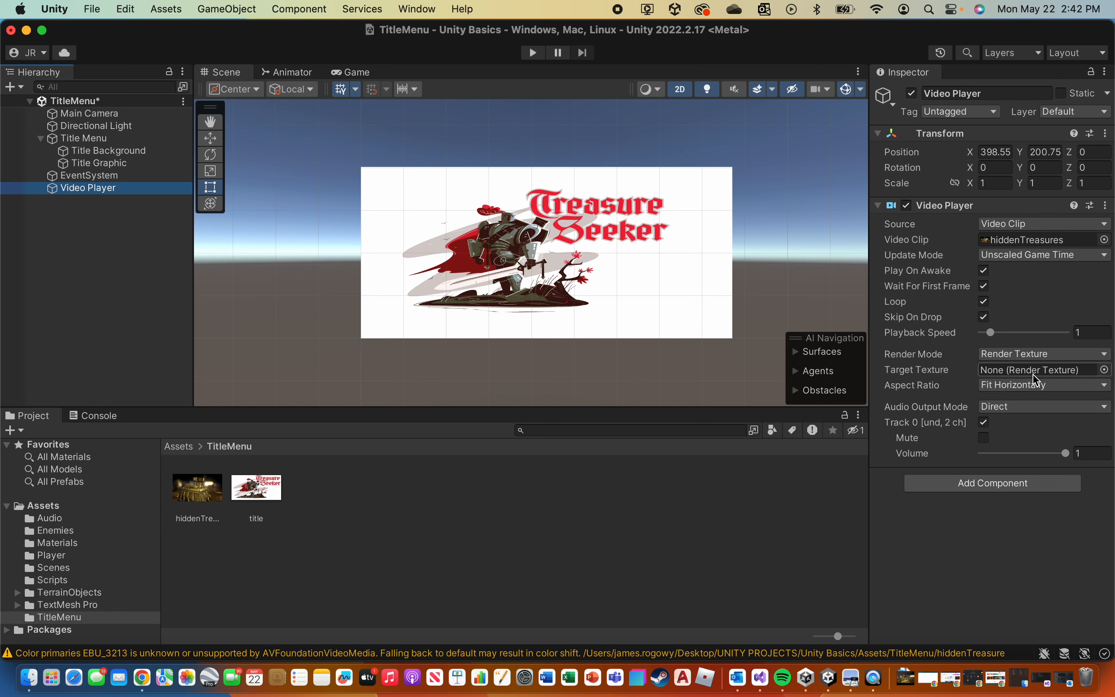
left_click(375, 509)
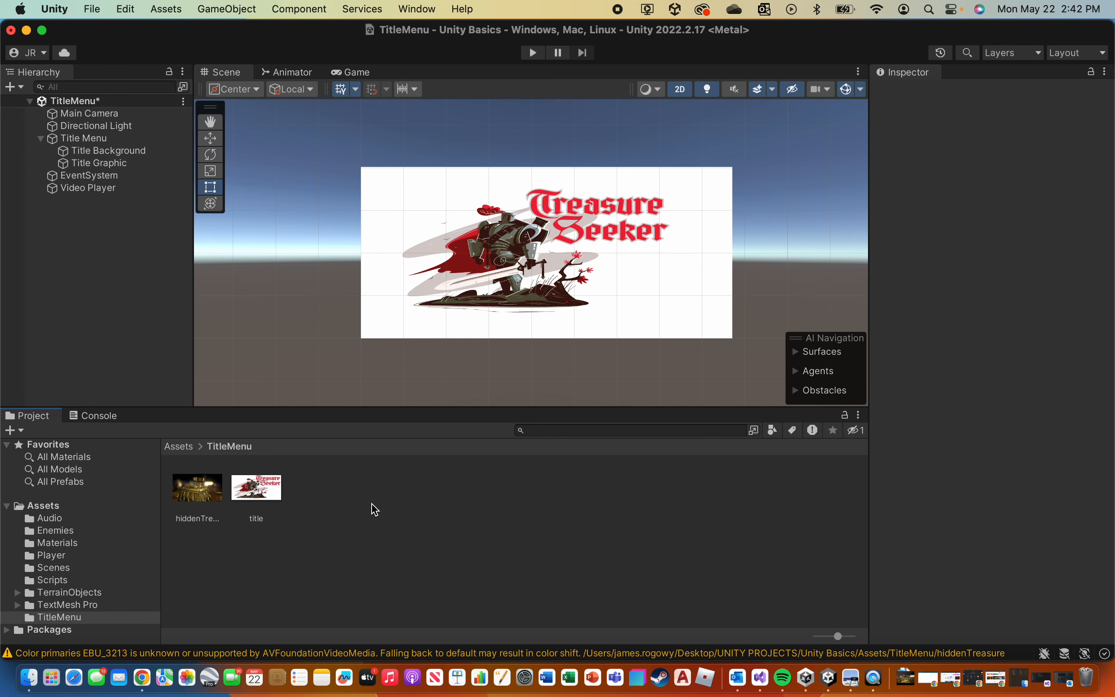
right_click(358, 496)
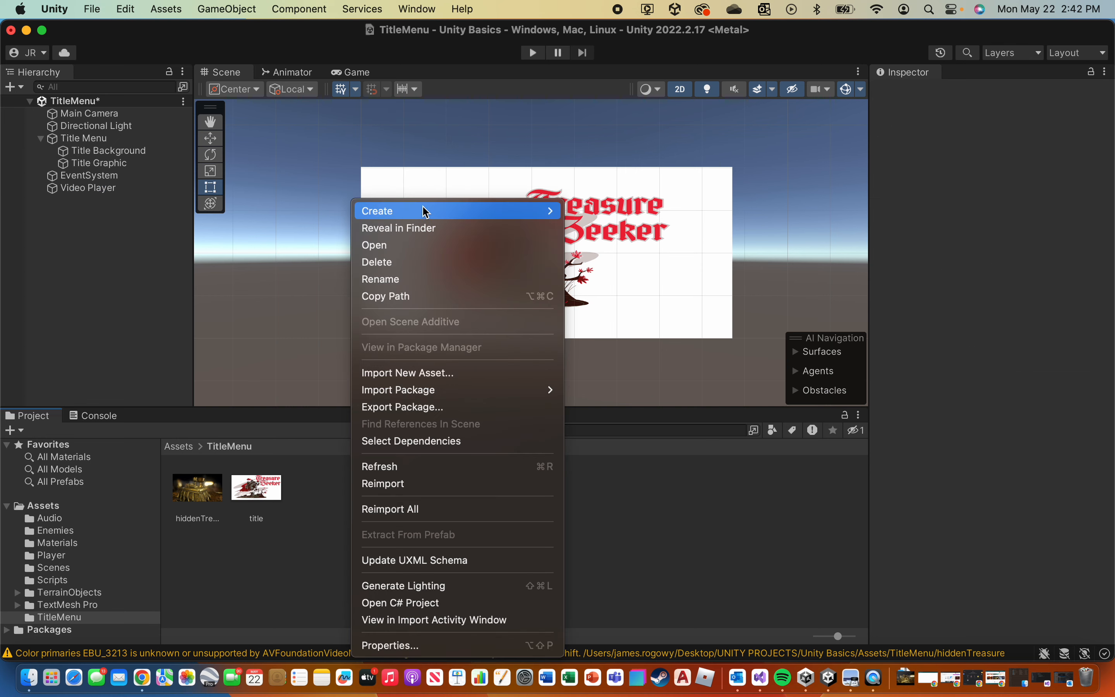
mouse_move(422, 211)
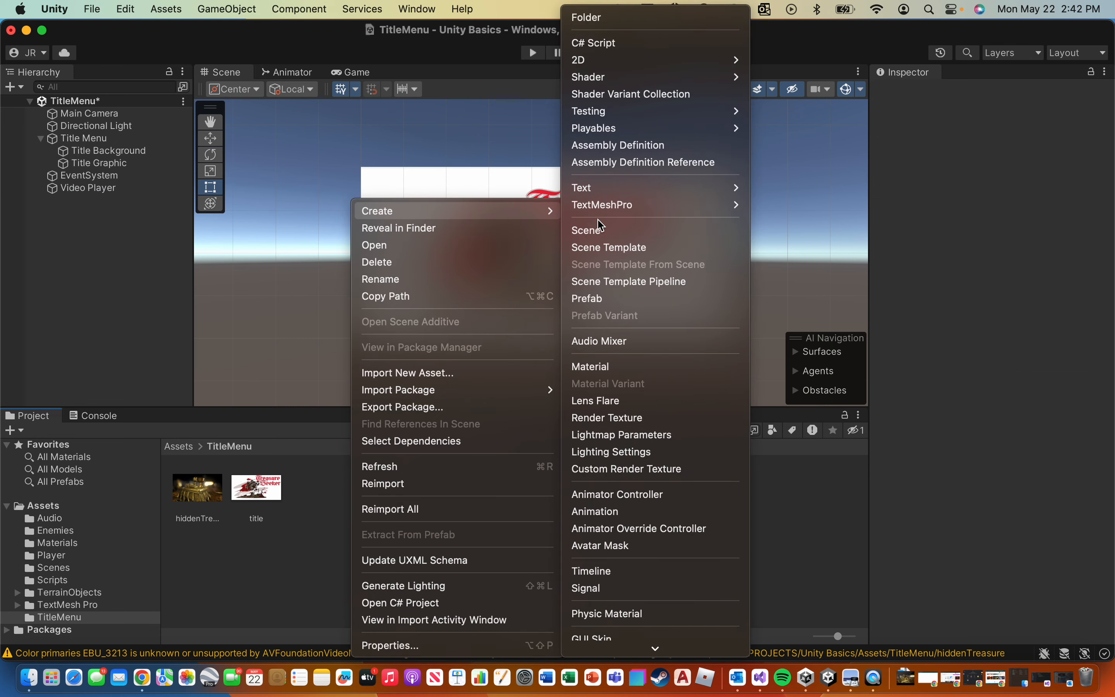
left_click(605, 418)
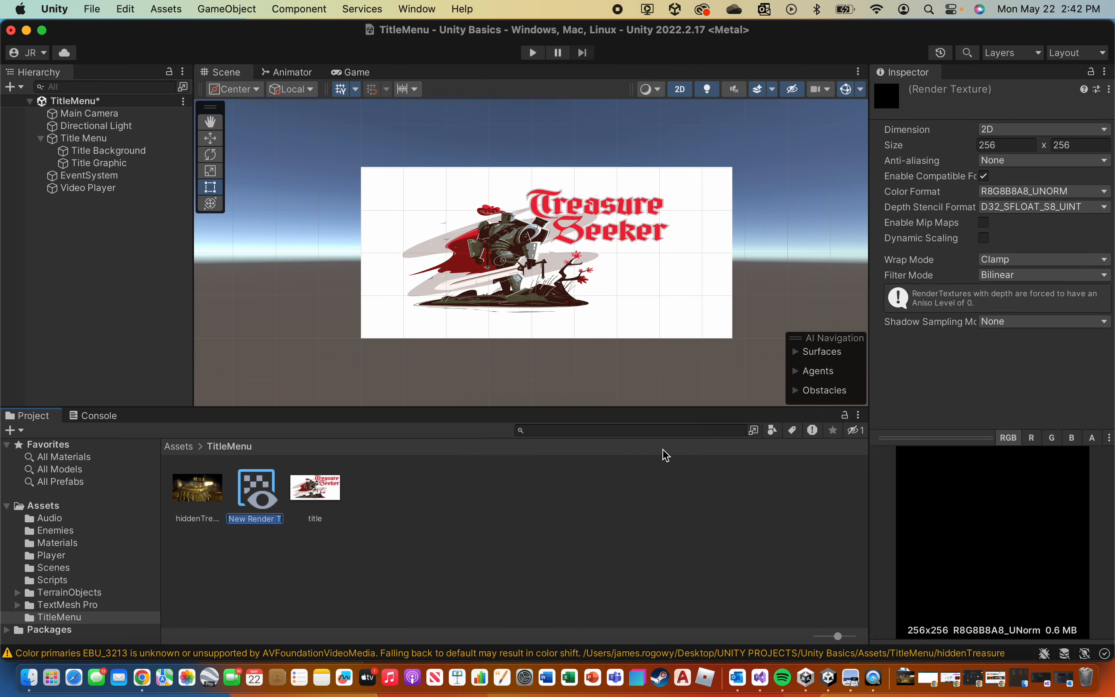
Set the new render texture's size to 1920 x 1080.
left_click(1006, 145)
left_click(982, 149)
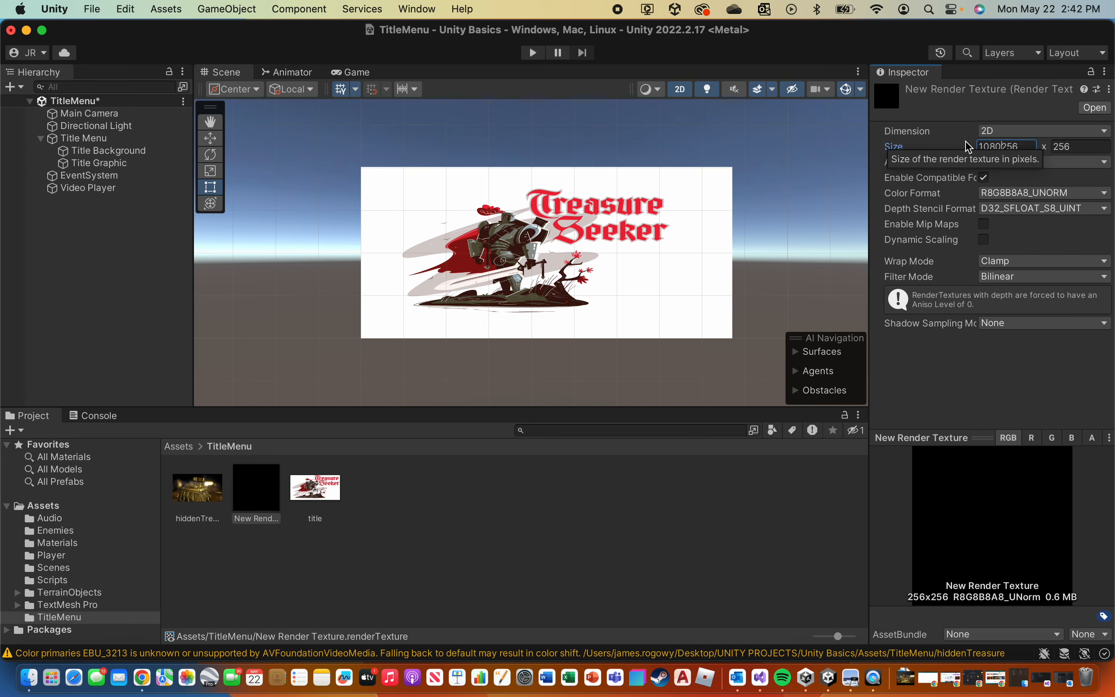
type("1080")
left_click_drag(1024, 145, 964, 143)
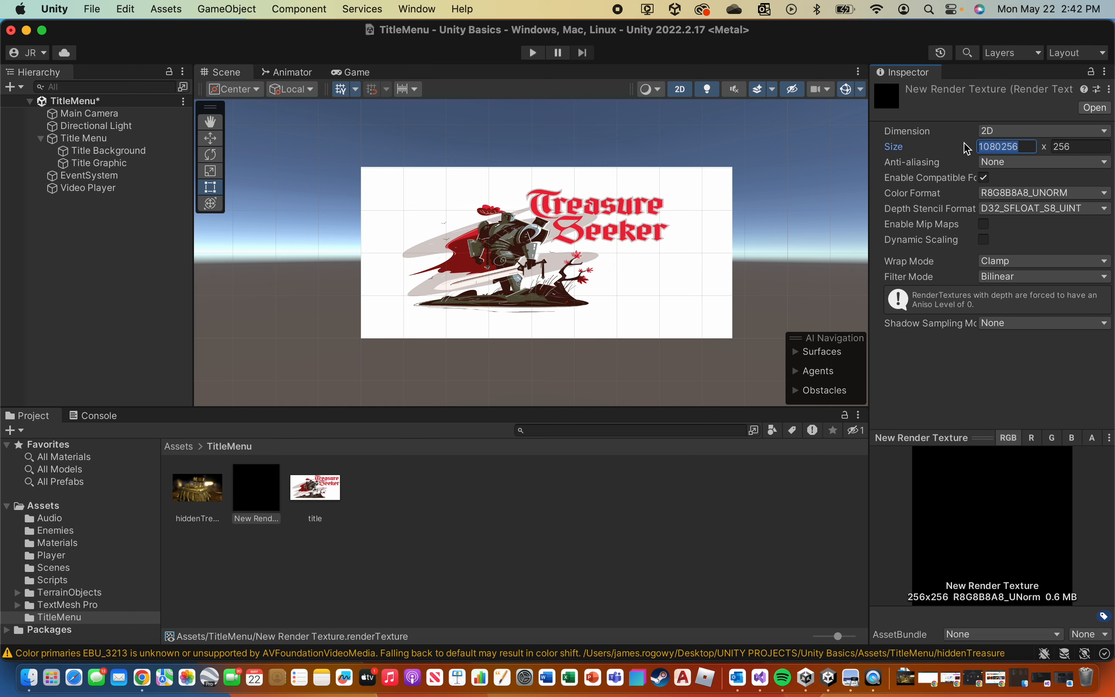
type("1920")
key("Tab")
type("1")
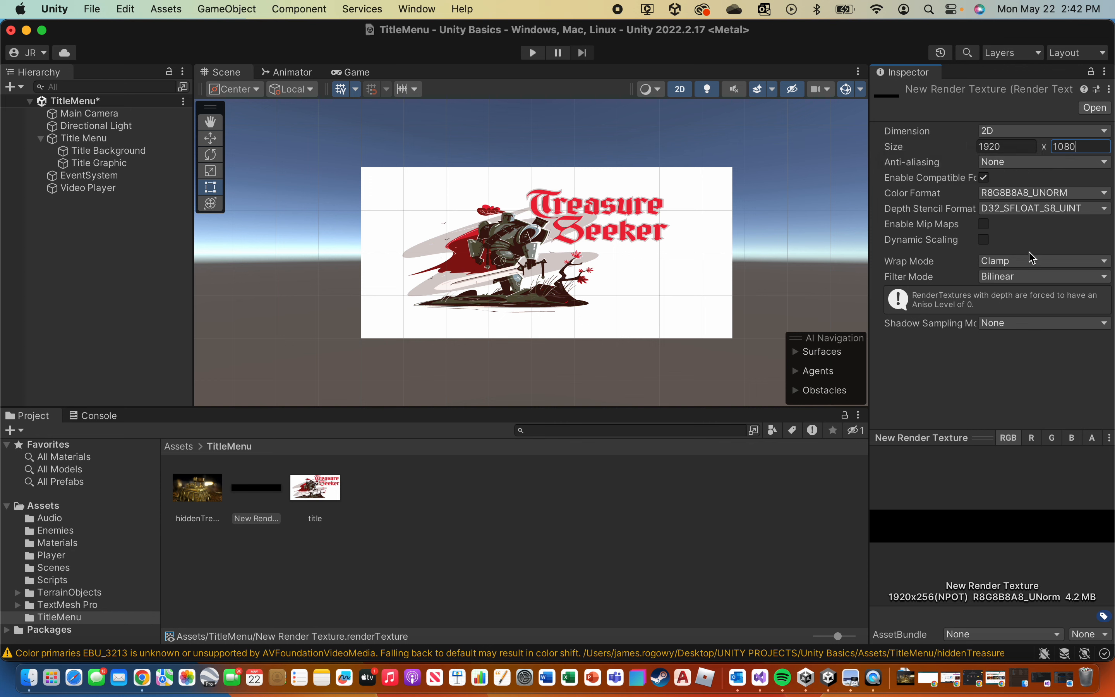
double_click(1081, 147)
left_click(973, 346)
Assign the new render texture as the Video Player's target texture.
left_click(215, 501)
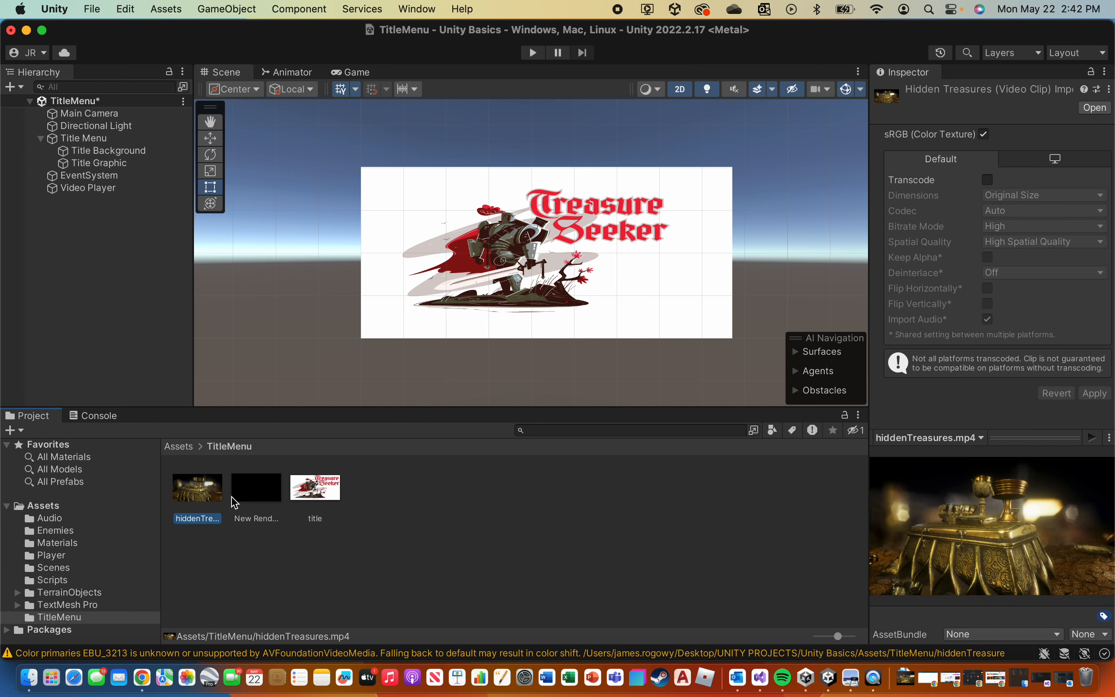
left_click(244, 500)
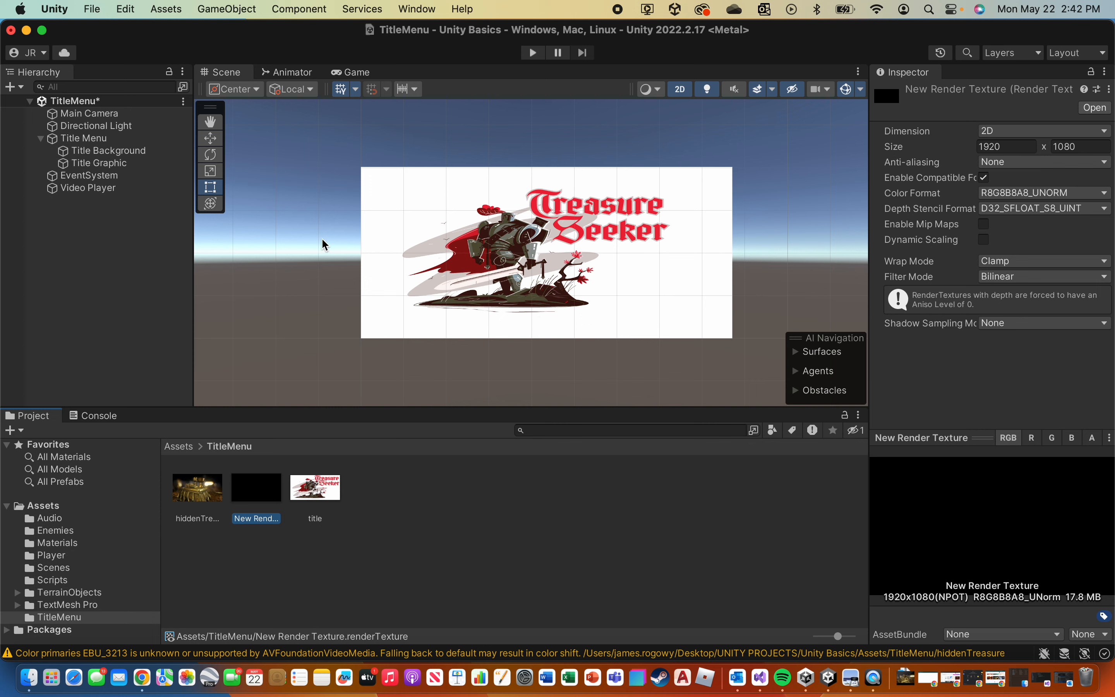
left_click(82, 189)
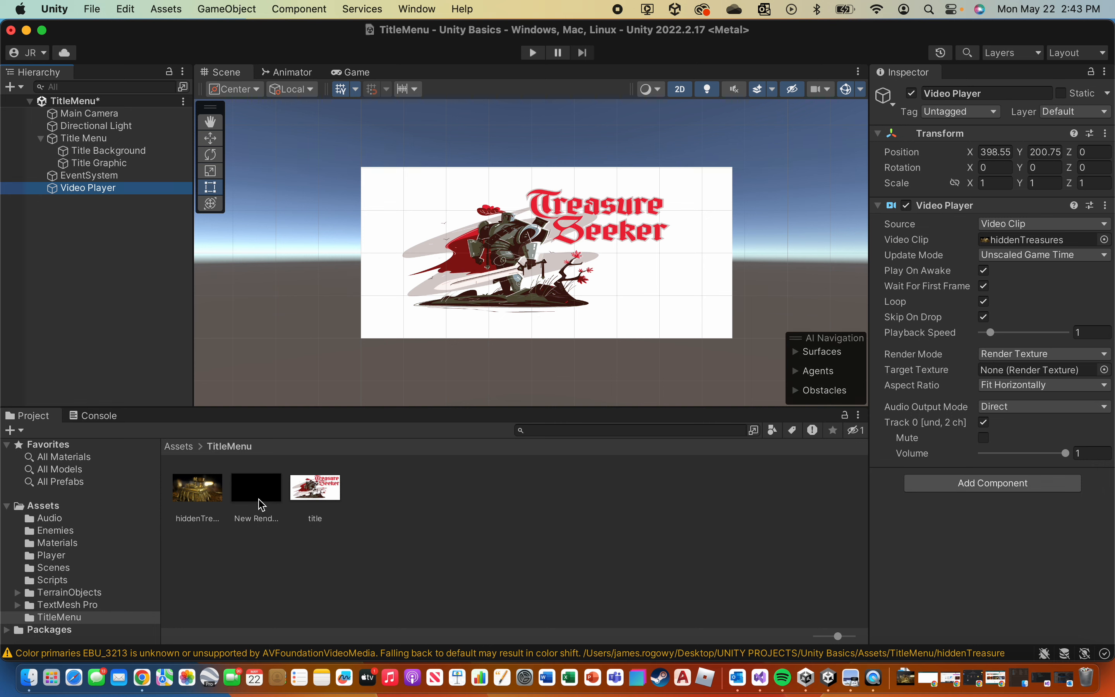
left_click_drag(261, 498, 999, 381)
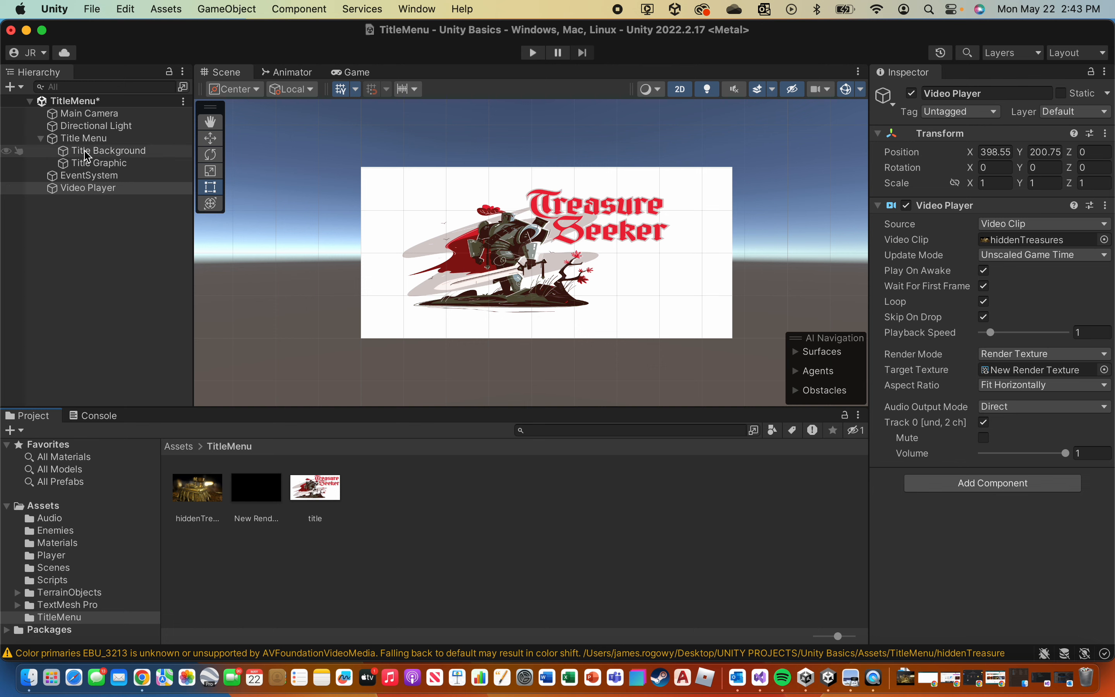
Assign the new render texture as the texture of Title Background's Raw Image component.
left_click(94, 152)
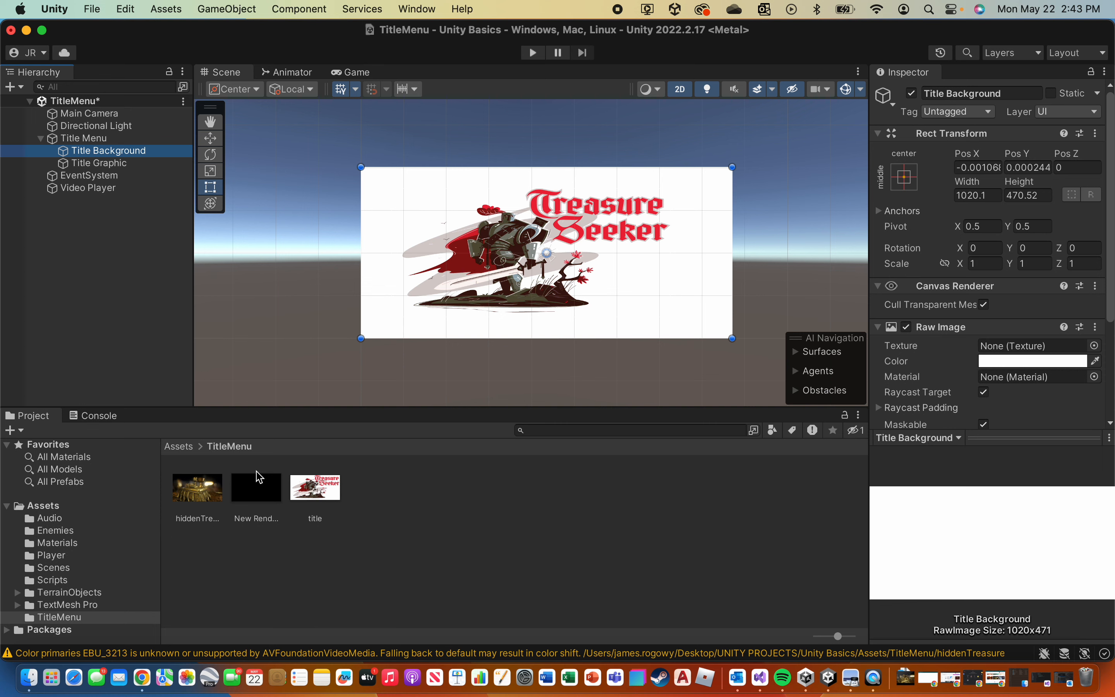
left_click_drag(92, 190, 103, 236)
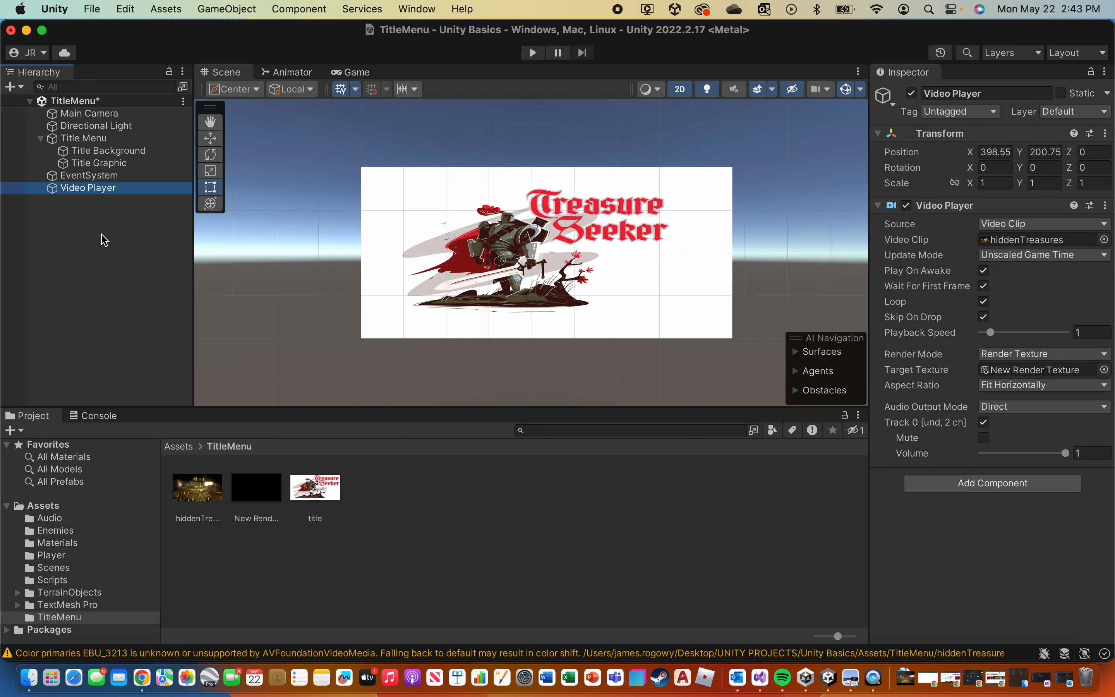
left_click(83, 138)
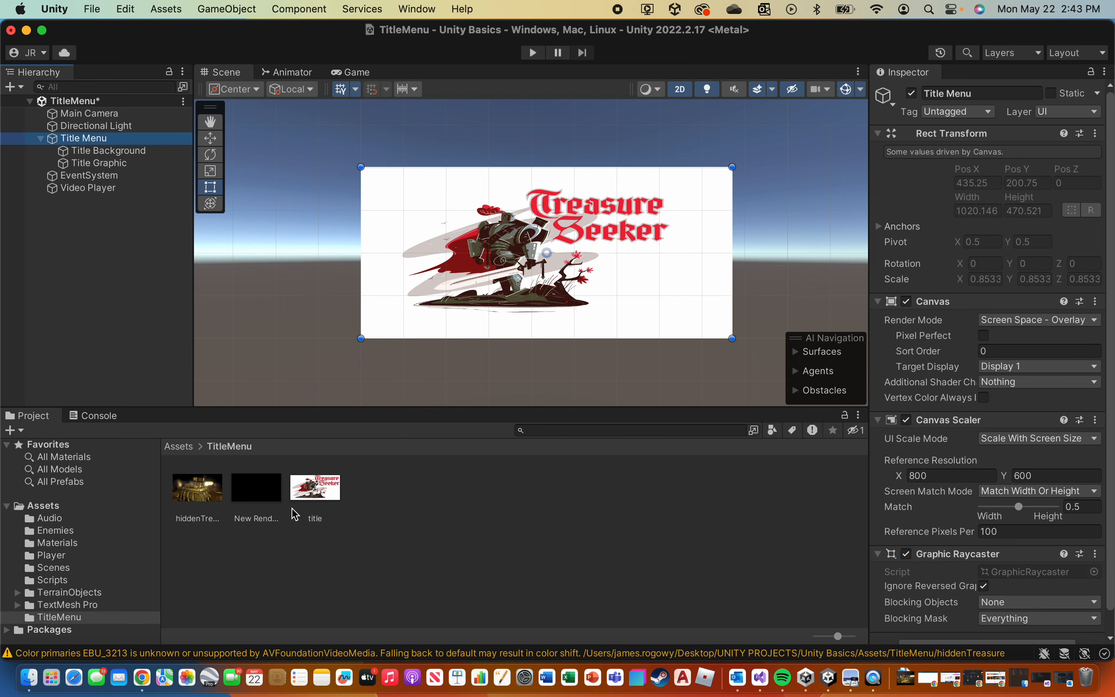
left_click(128, 150)
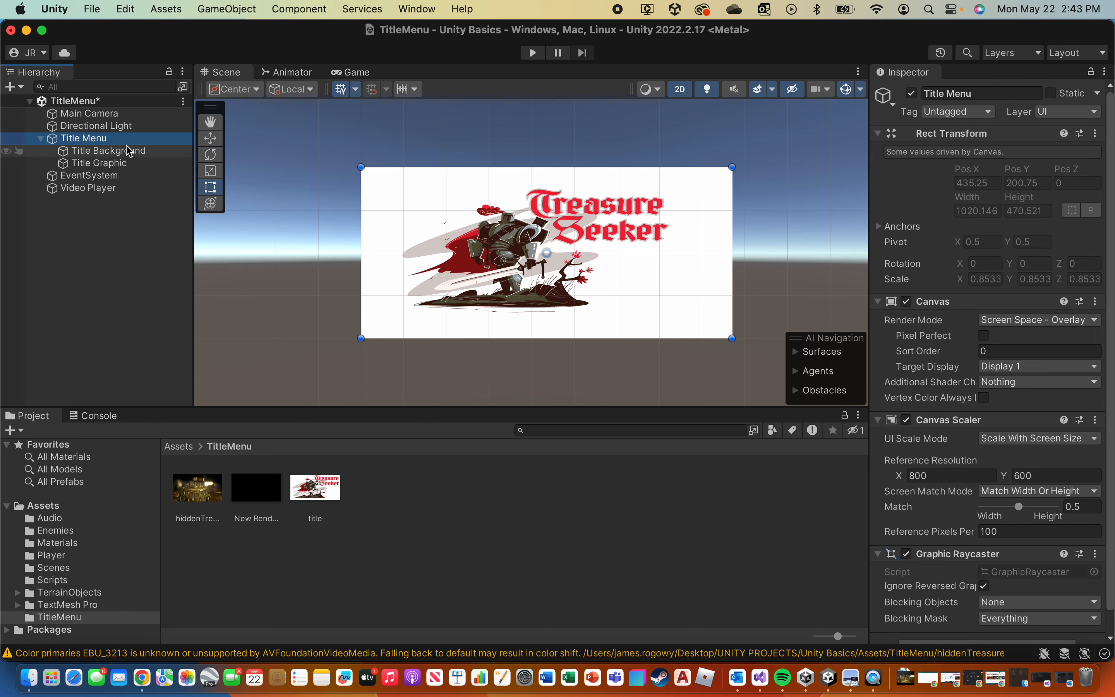
left_click_drag(246, 486, 998, 213)
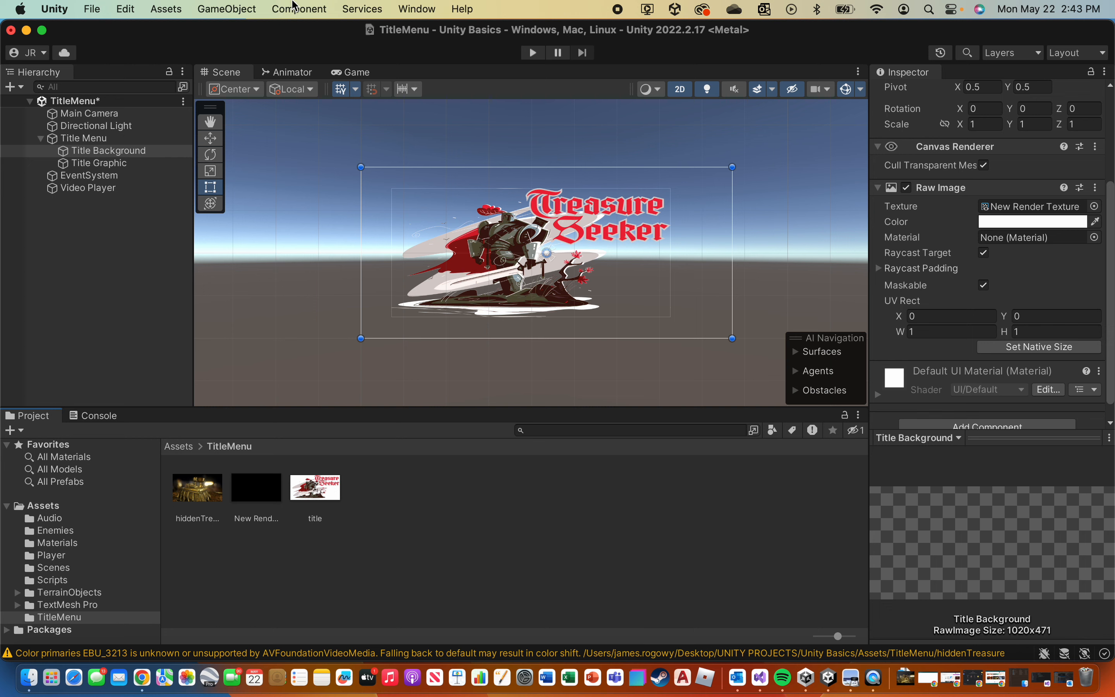
Play-test the video background behind the title graphic twice, reviewing the clip, Video Player and Title Background settings between runs.
left_click(533, 53)
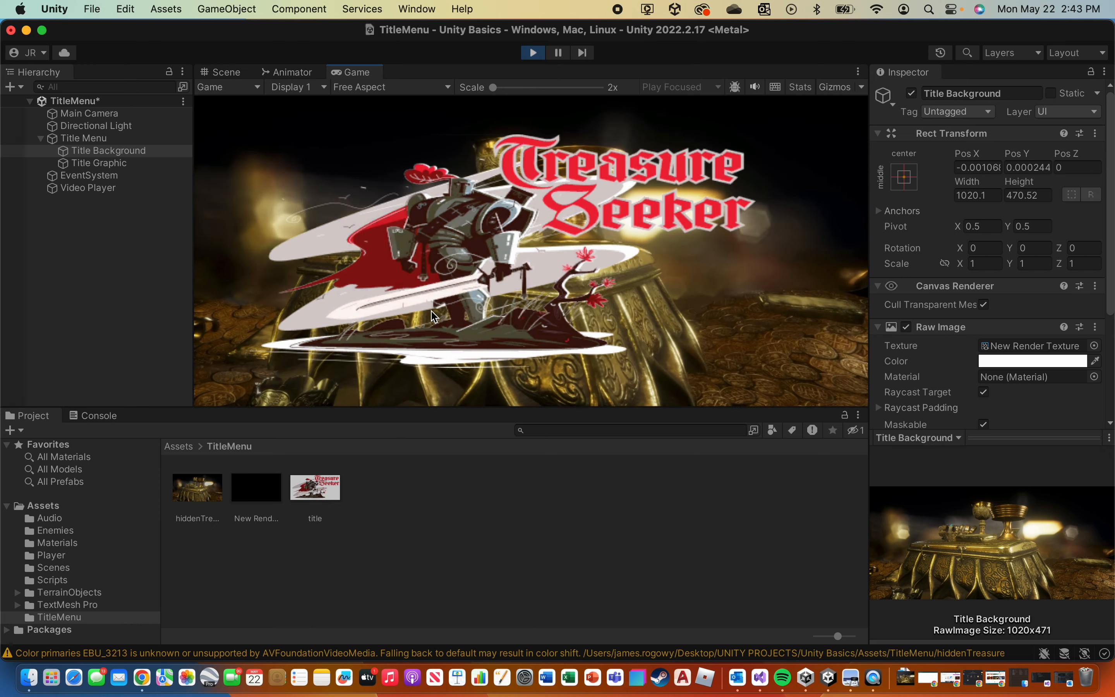
left_click(533, 53)
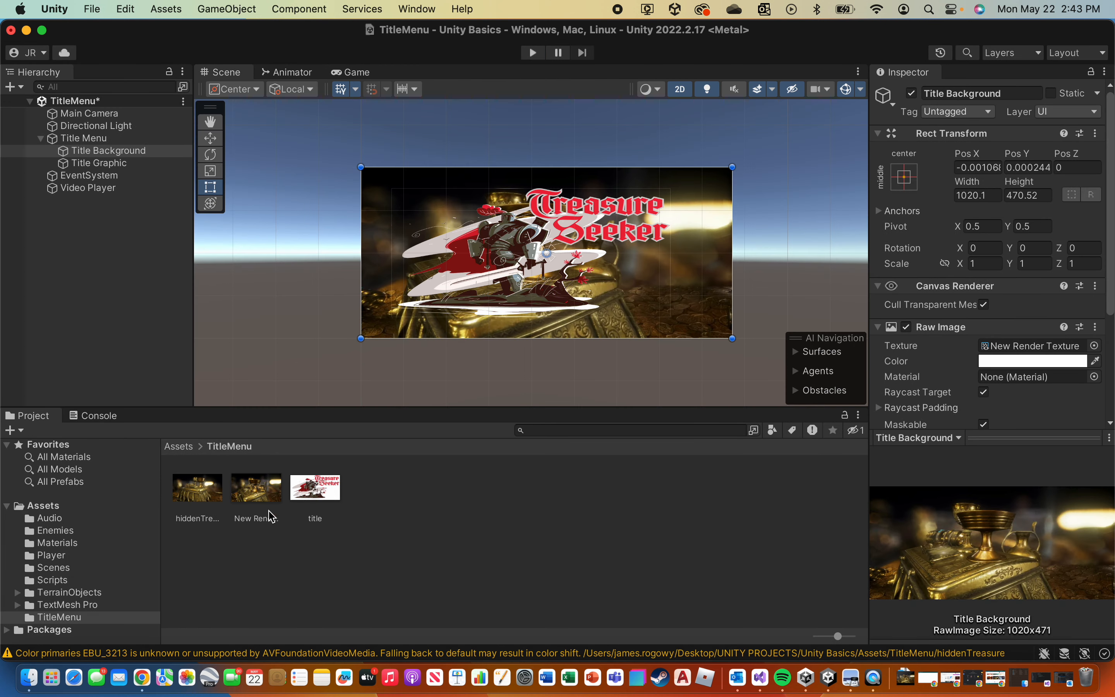
left_click(198, 490)
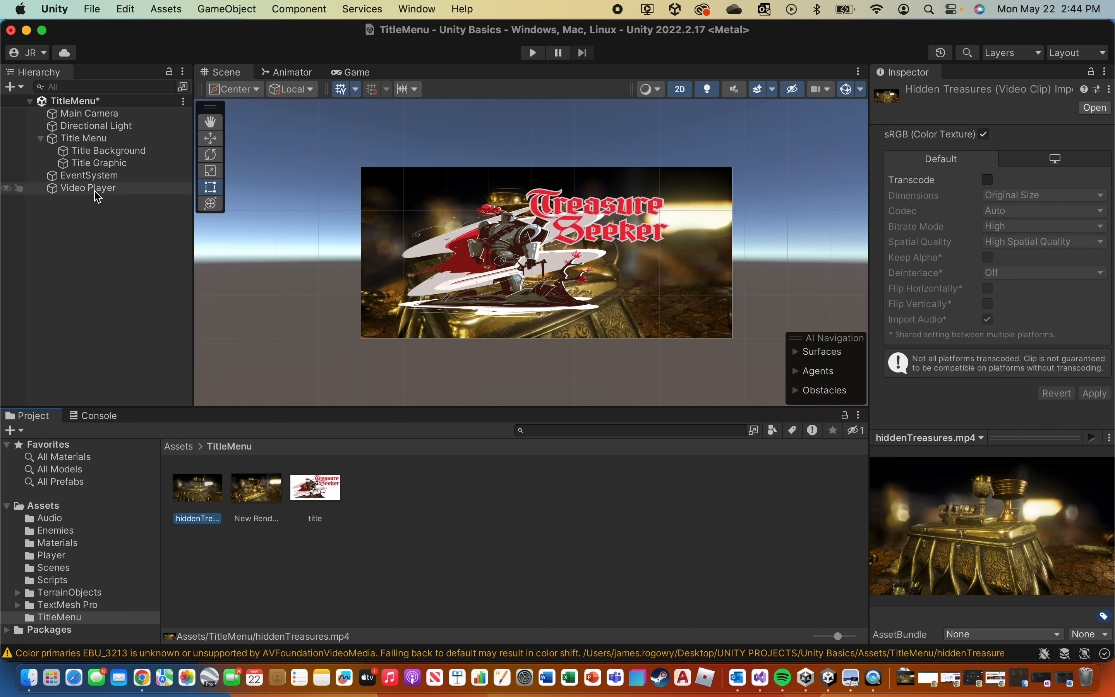
left_click(75, 190)
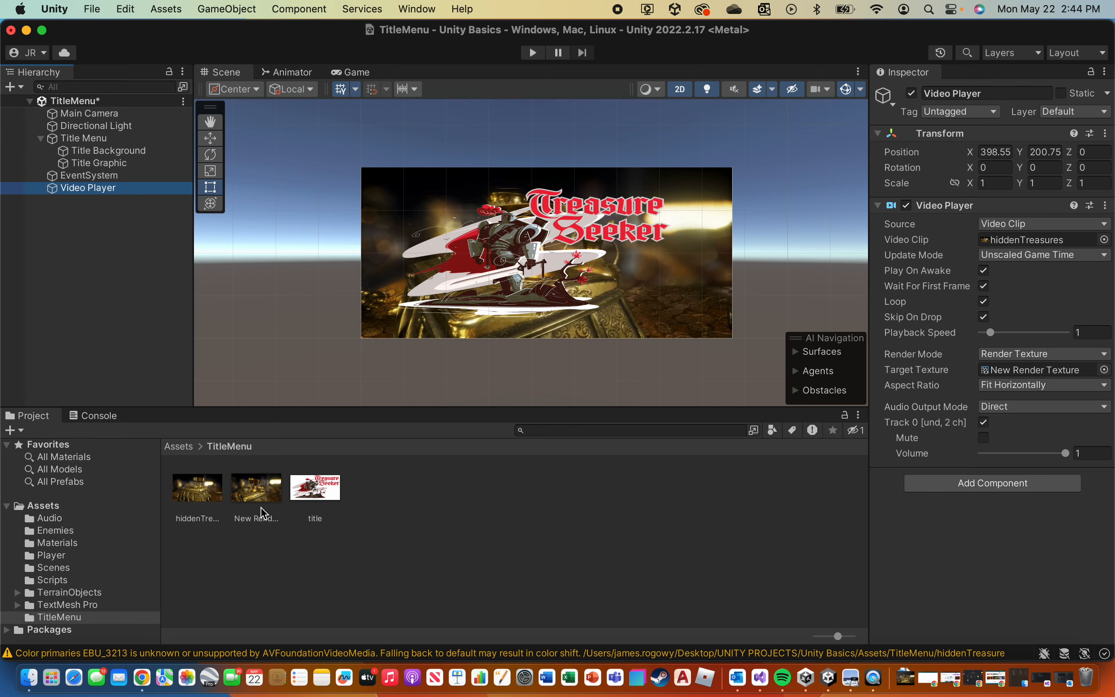
left_click(105, 151)
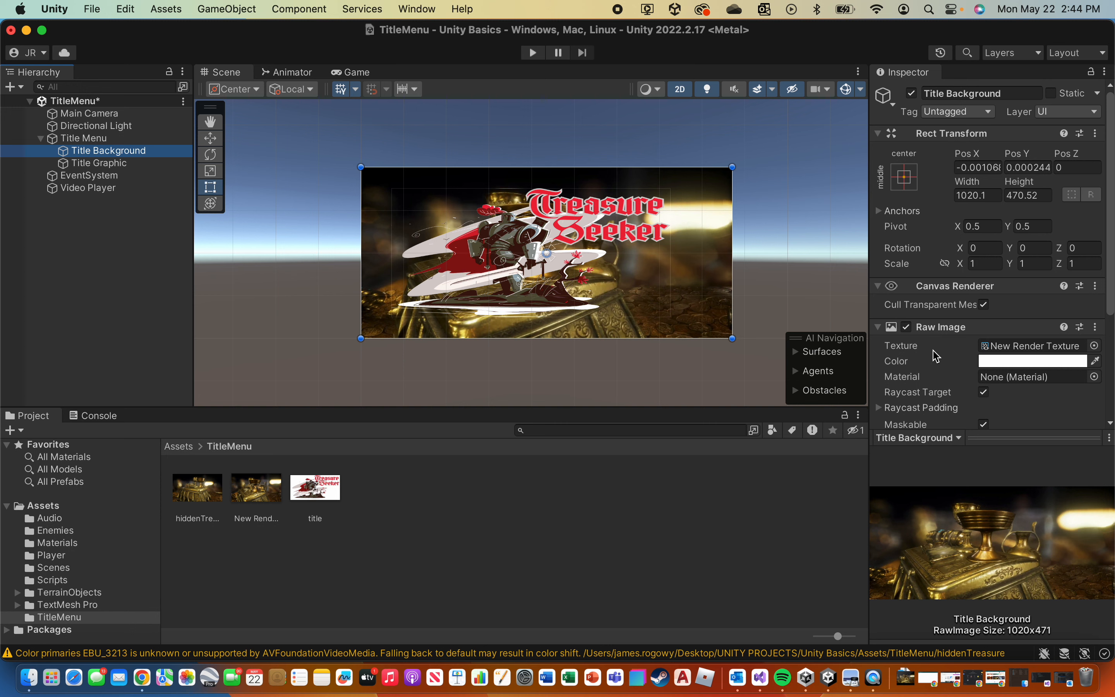
left_click(533, 54)
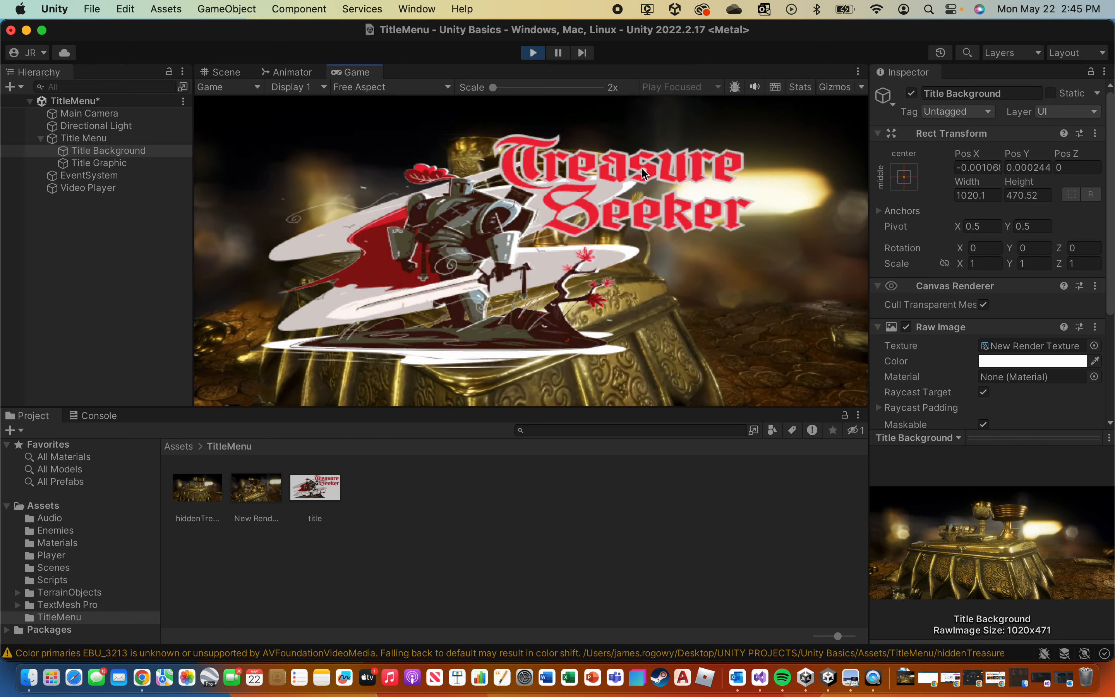
left_click(534, 53)
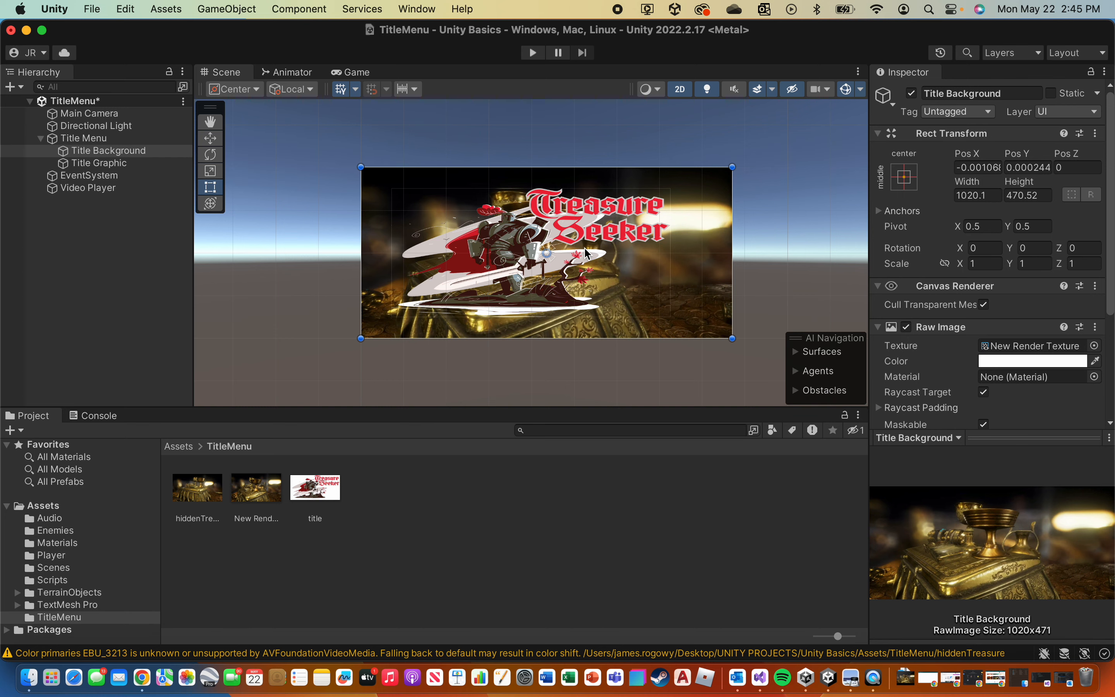
Add the open TitleMenu scene to the scenes in the build settings.
scroll(708, 254, "up", 6)
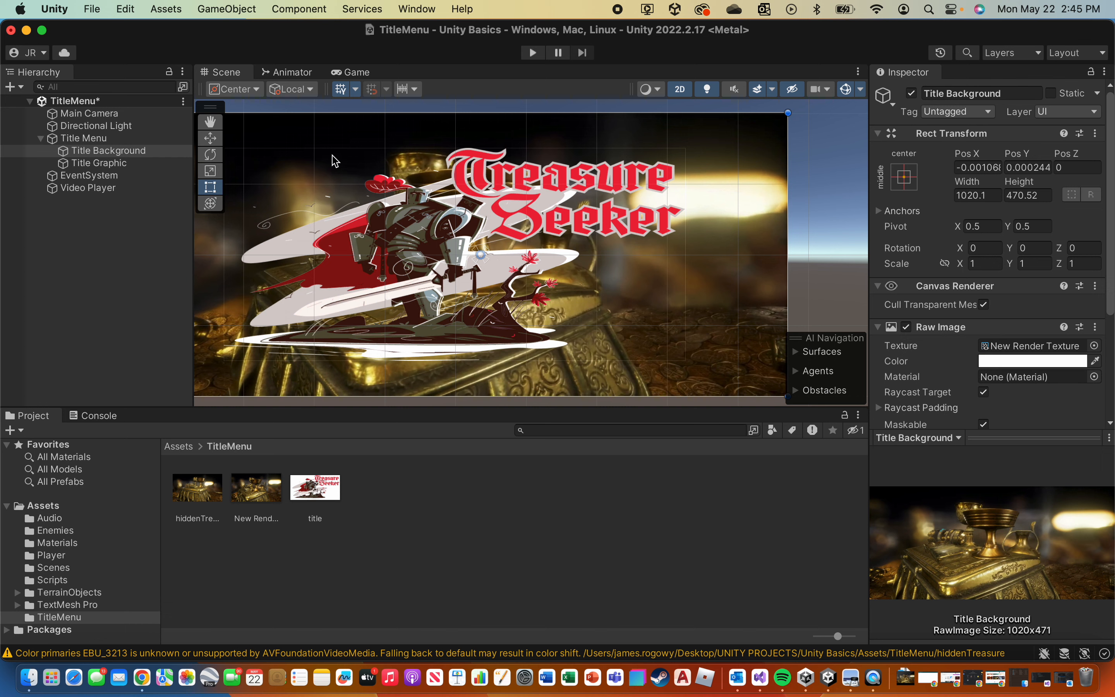
left_click(53, 10)
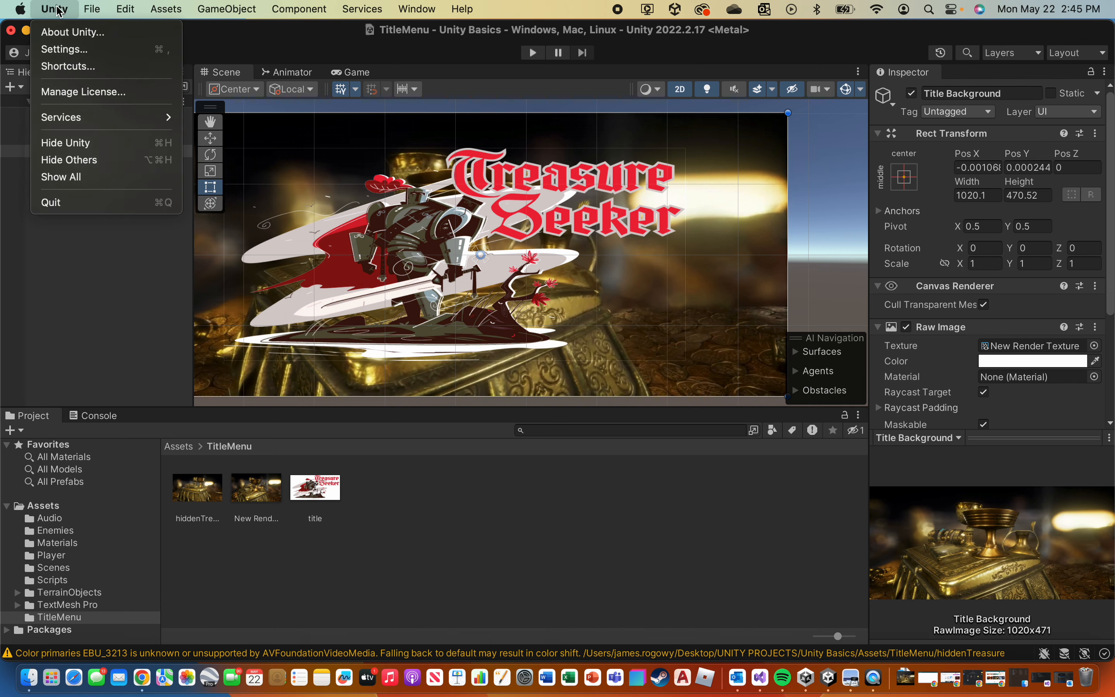
mouse_move(87, 13)
mouse_move(122, 6)
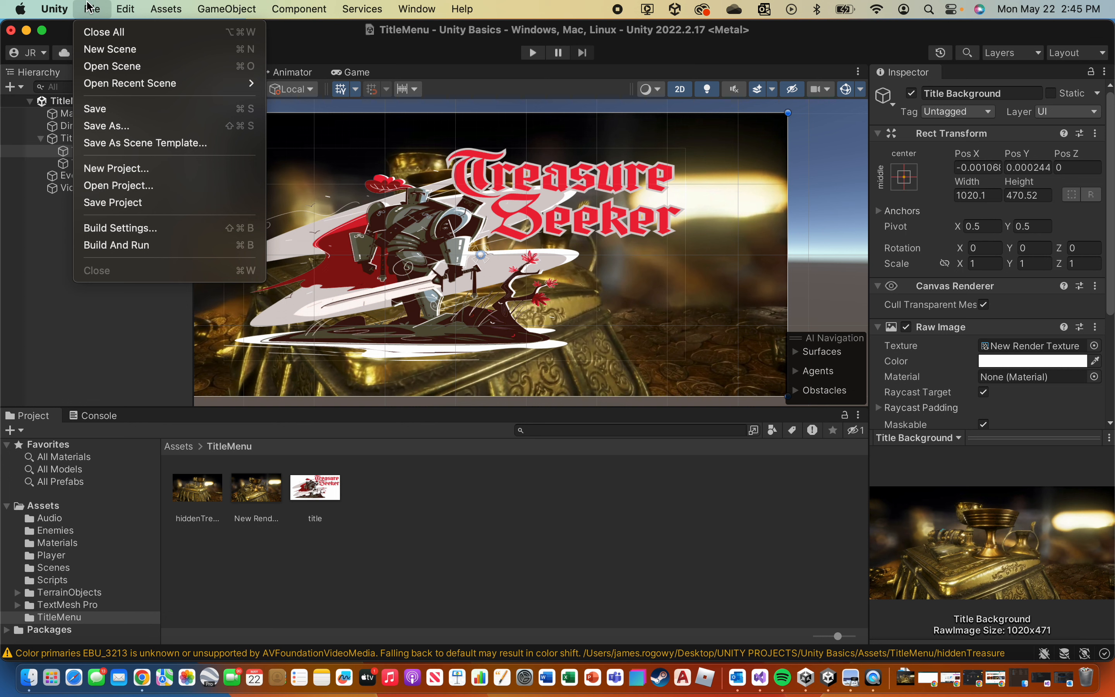
left_click(113, 230)
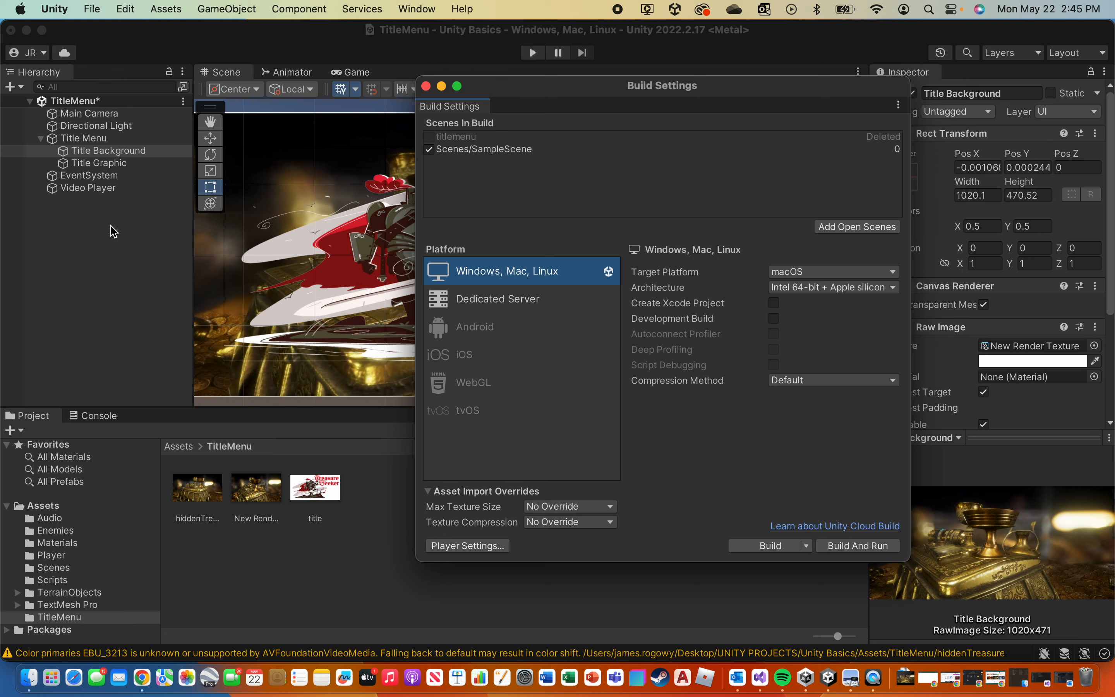
left_click(866, 232)
Move Scenes/TitleMenu above Scenes/SampleScene in the build order and close the build settings.
left_click(516, 152)
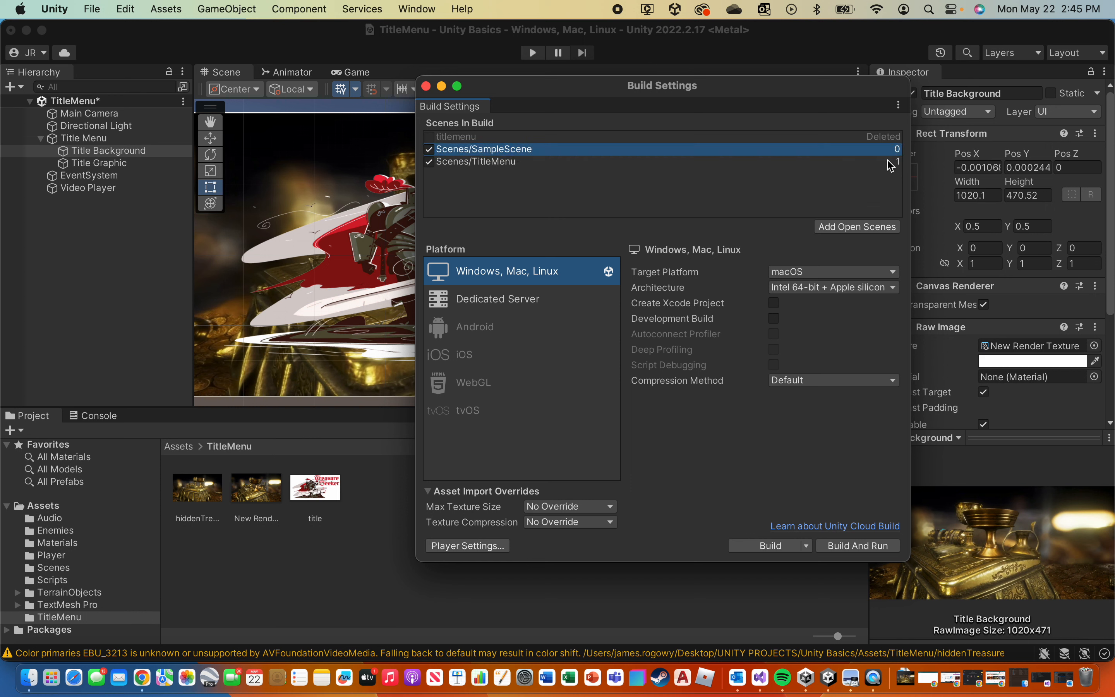
left_click(503, 162)
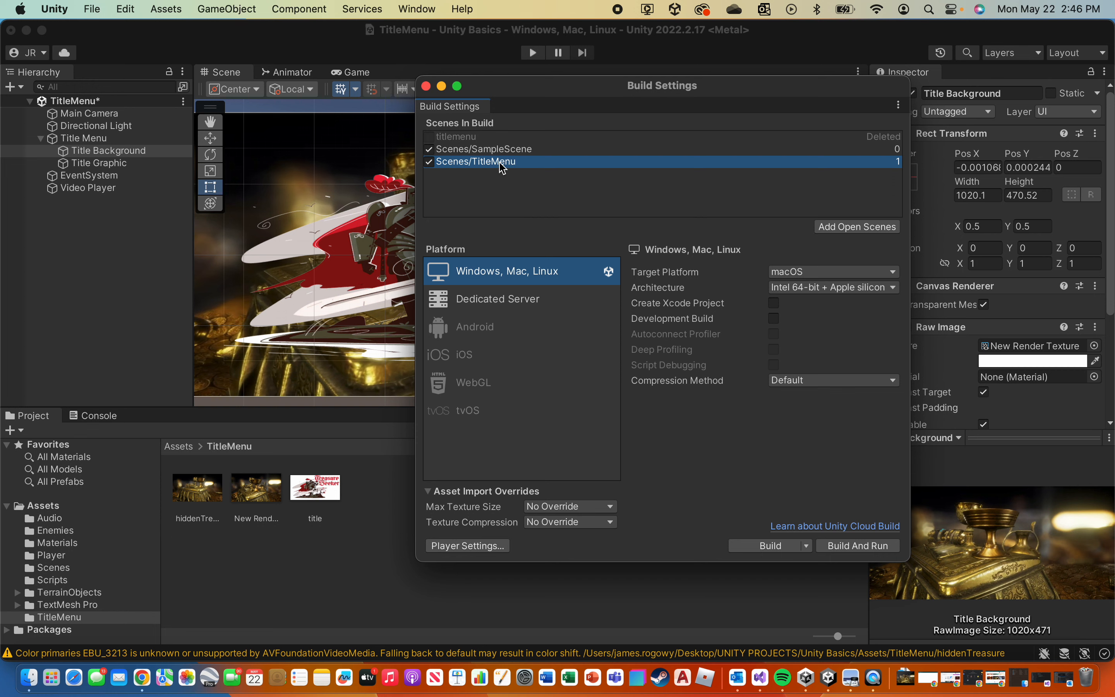
left_click_drag(501, 165, 502, 147)
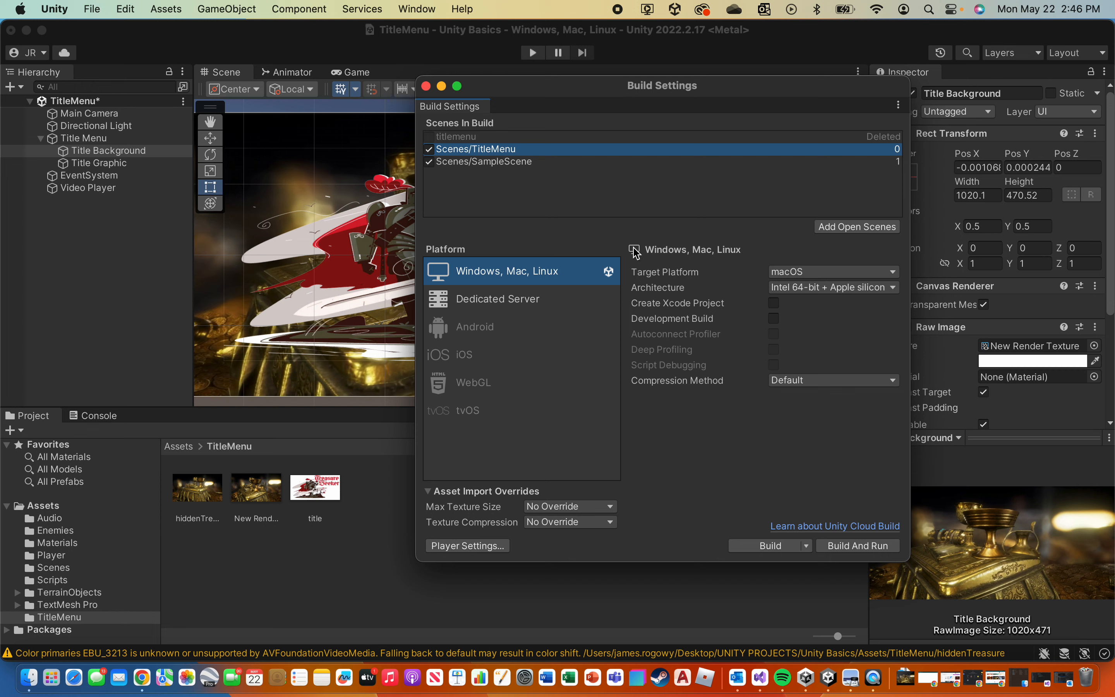
left_click(426, 86)
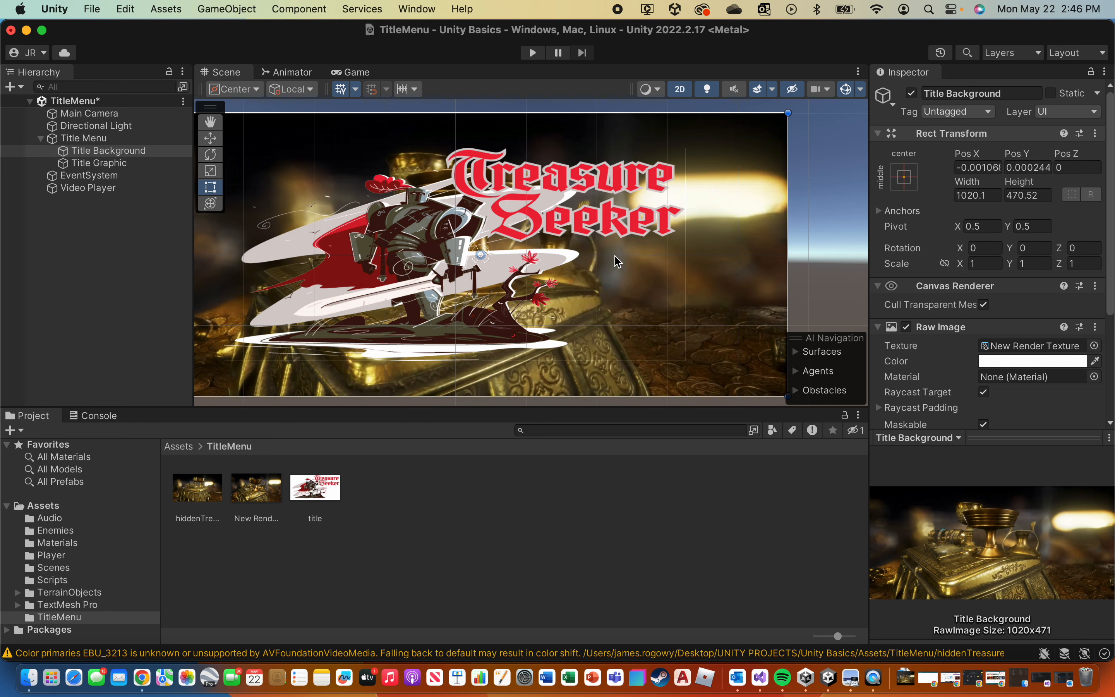
Add a TextMeshPro UI button to the Title Menu canvas and move it horizontally to Pos X 240, below the title lettering.
left_click(217, 7)
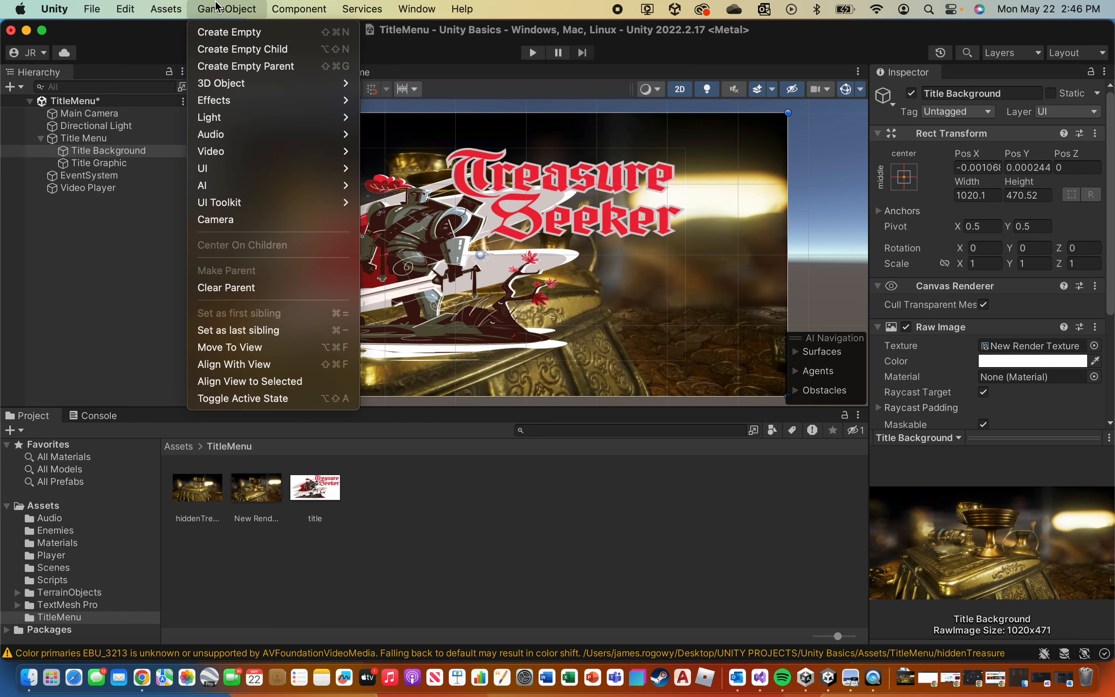
mouse_move(216, 168)
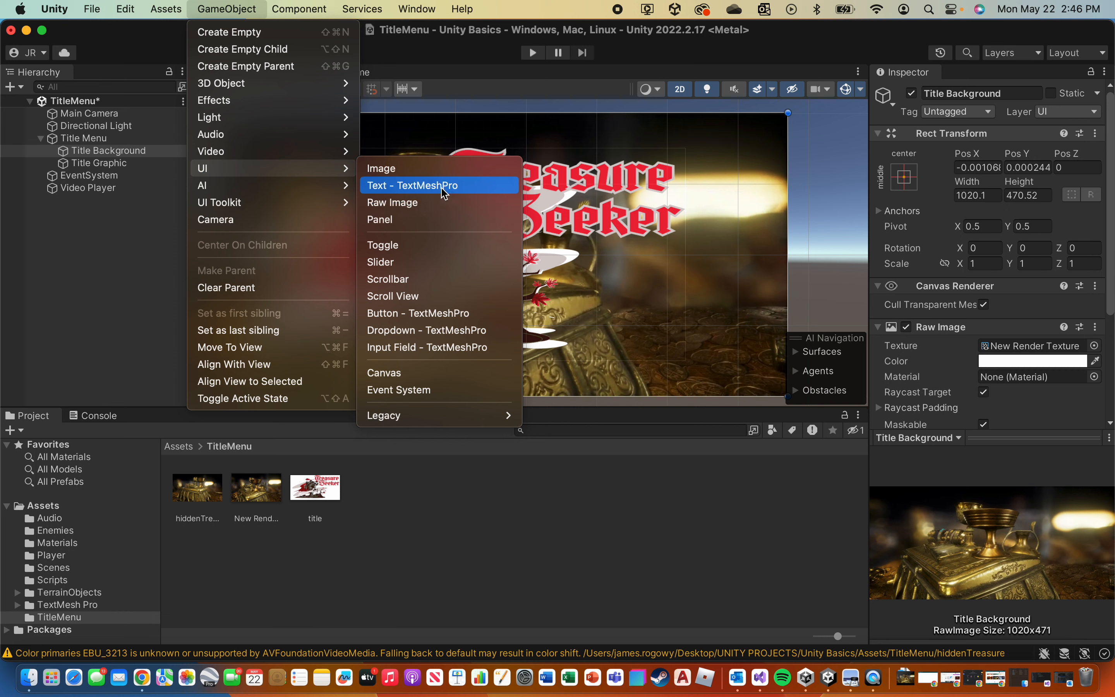
left_click(393, 315)
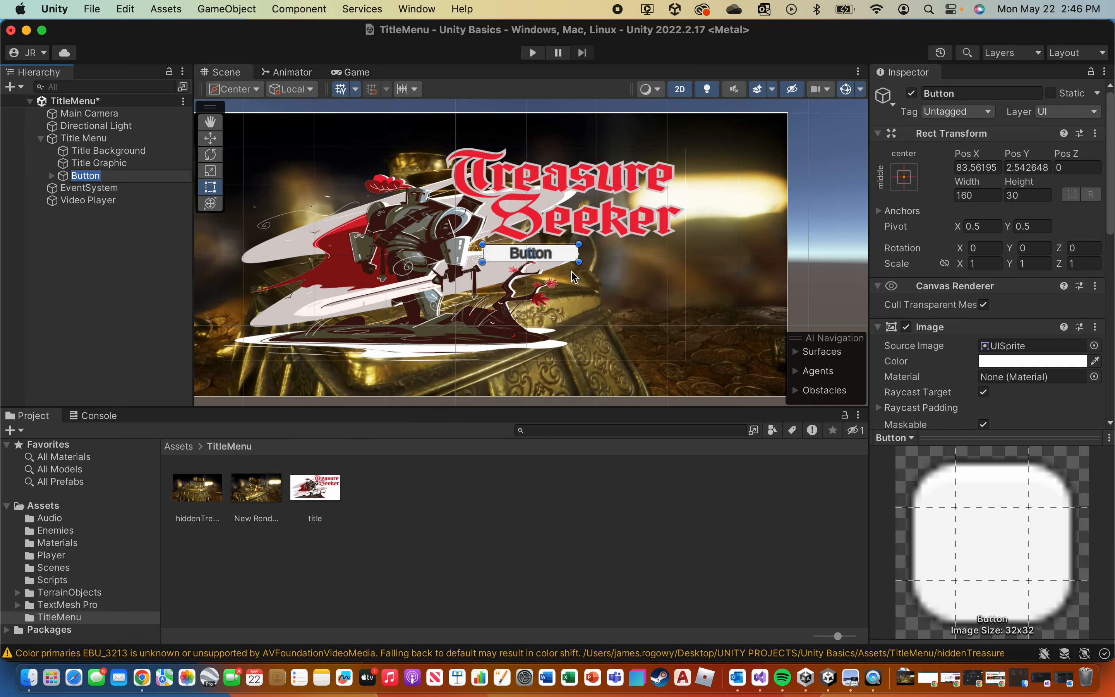
left_click(211, 138)
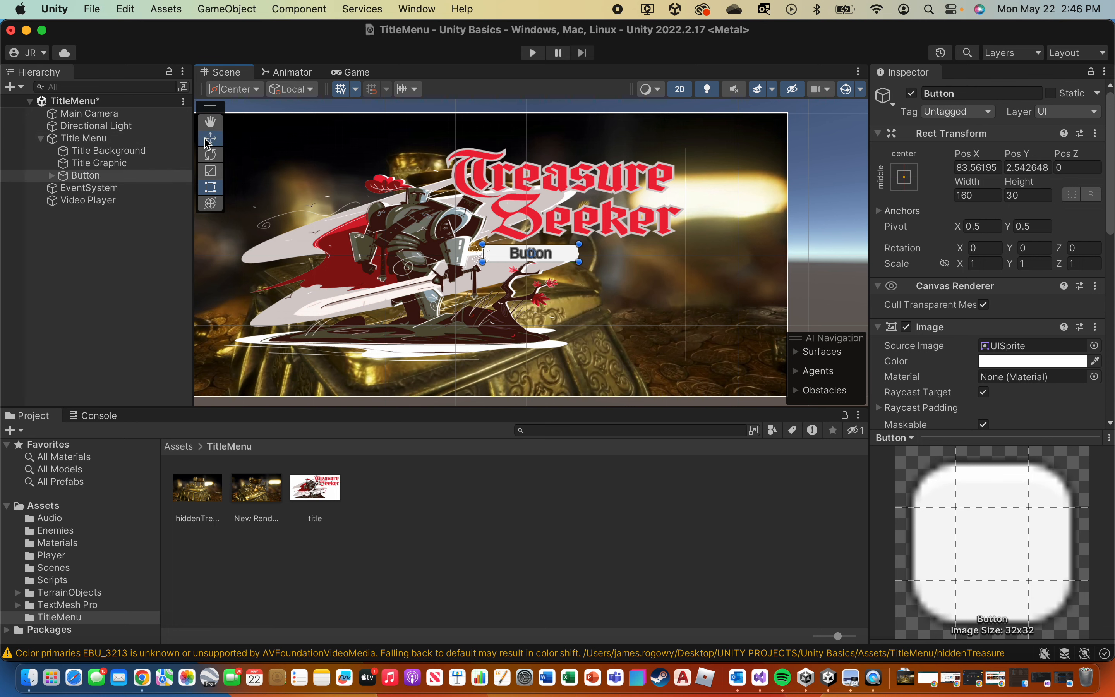
left_click_drag(590, 256, 684, 261)
Enlarge the button with the Rect tool to about 183 wide by 41 high.
scroll(684, 261, "up", 8)
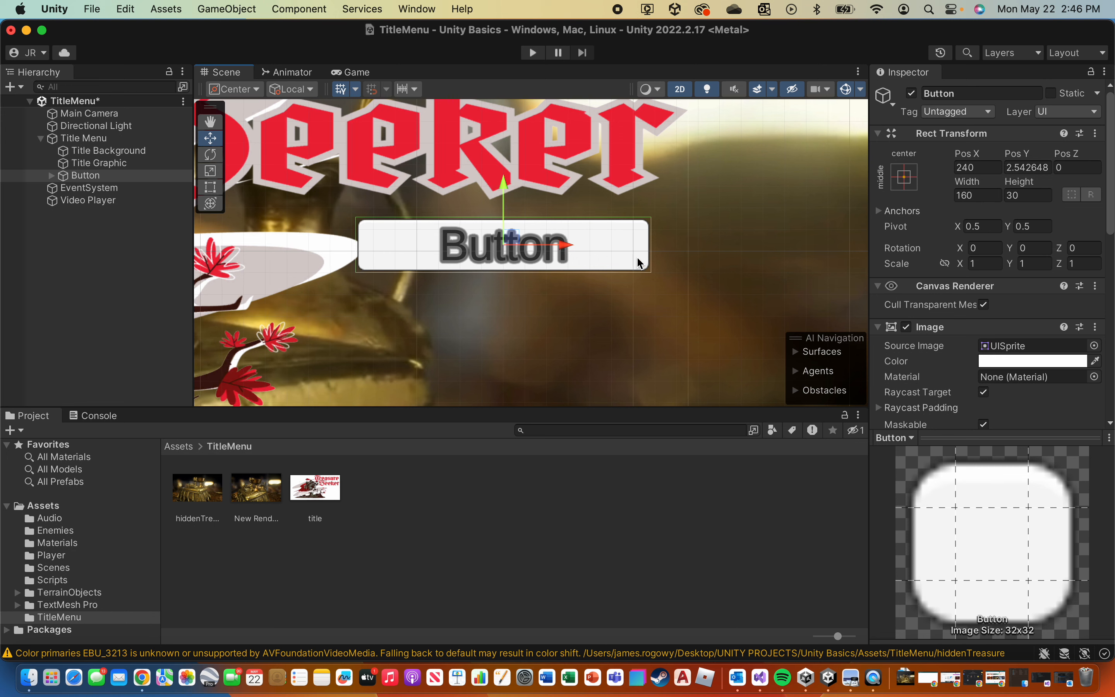
middle_click_drag(441, 240, 492, 240)
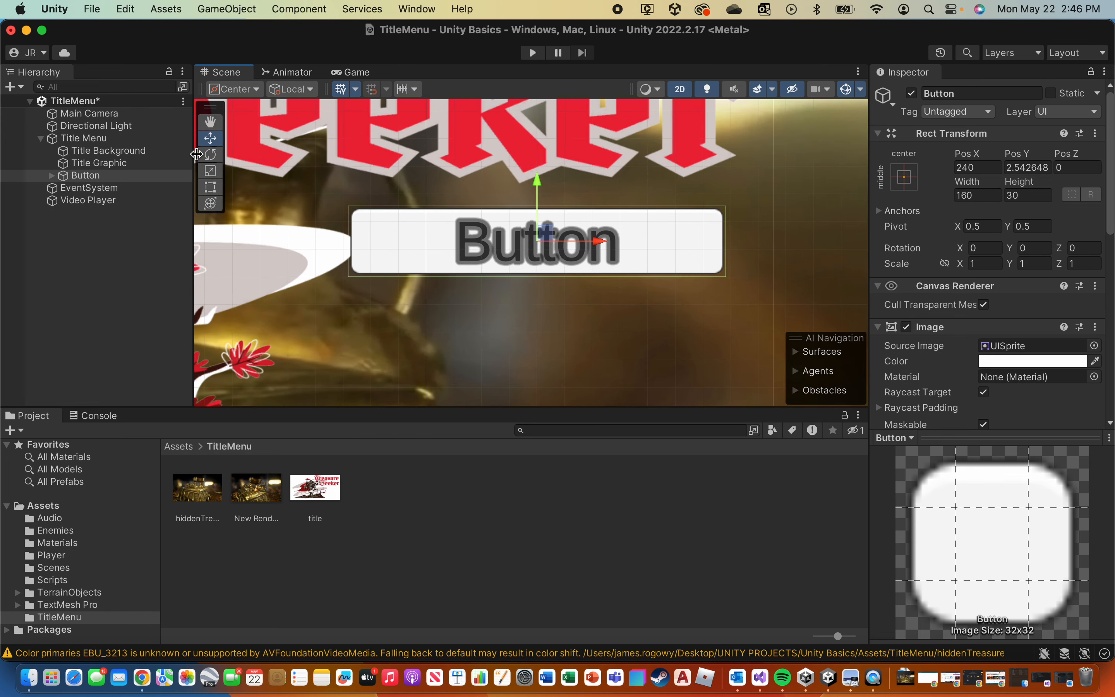
left_click(210, 186)
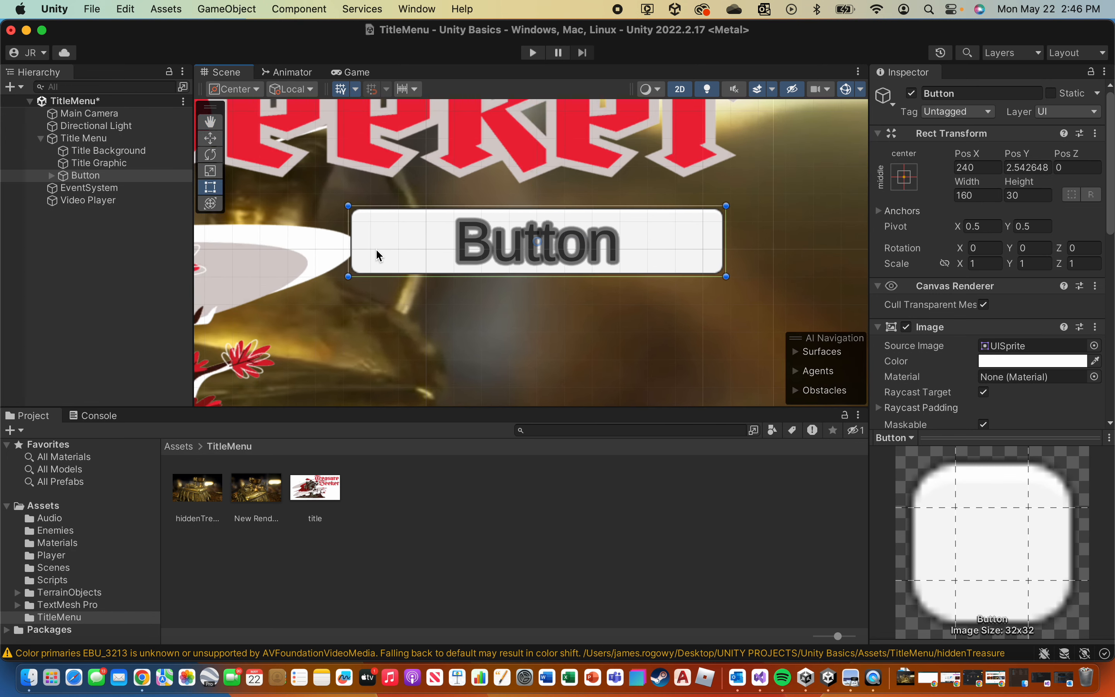
left_click_drag(348, 210, 305, 194)
left_click_drag(725, 278, 737, 290)
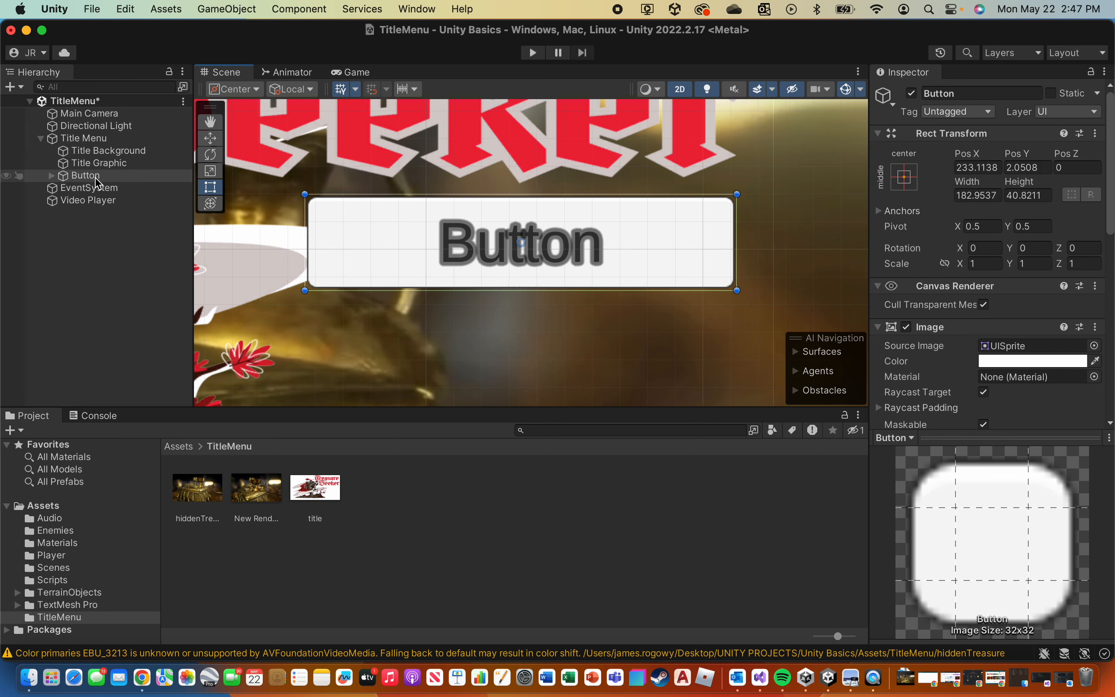
Change the text of the button's Text (TMP) child to NEW GAME.
left_click(52, 176)
left_click(94, 190)
left_click(921, 385)
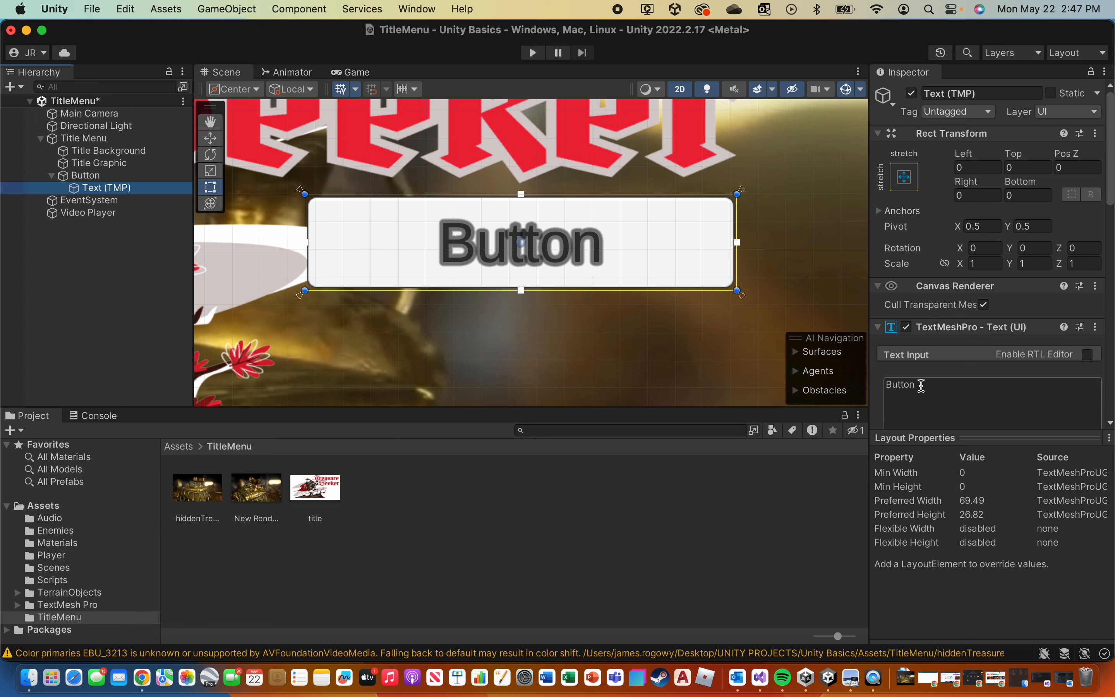
type("NEW GAME")
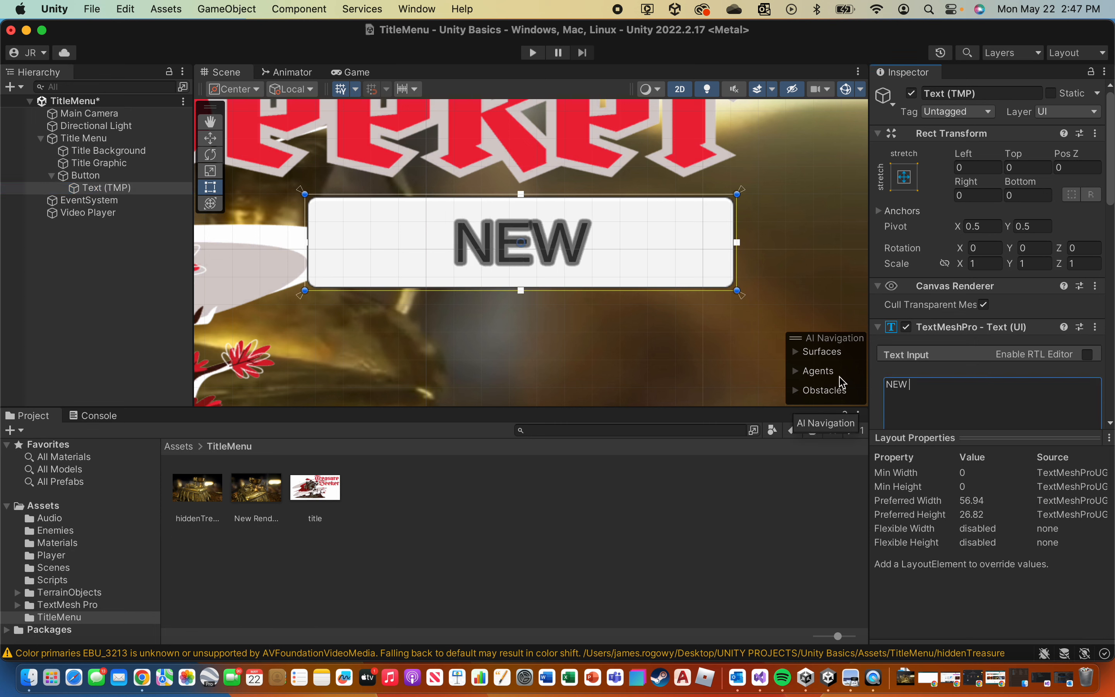
Add an empty entry to the NEW GAME button's On Click event list.
left_click(90, 177)
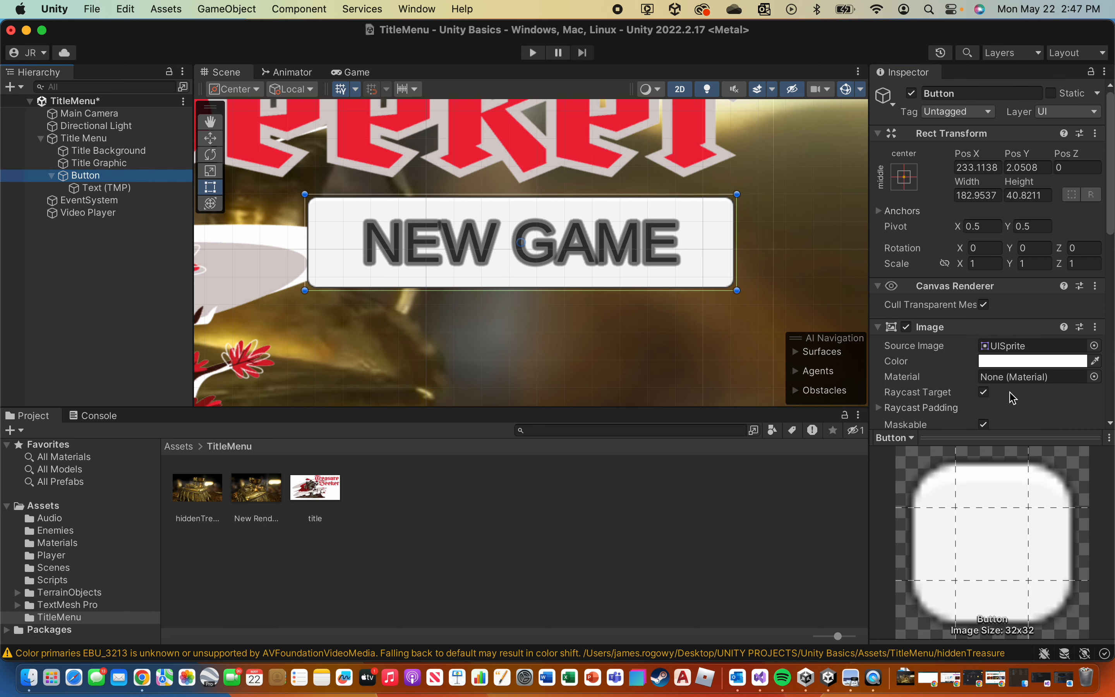
scroll(1076, 415, "down", 10)
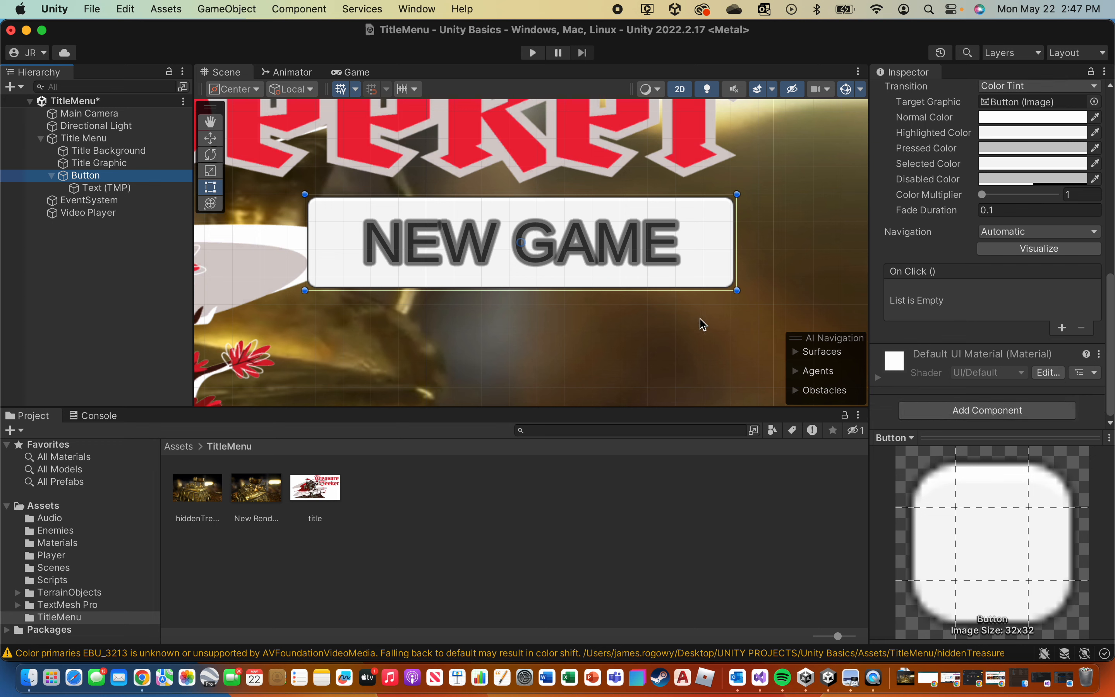
left_click(1062, 329)
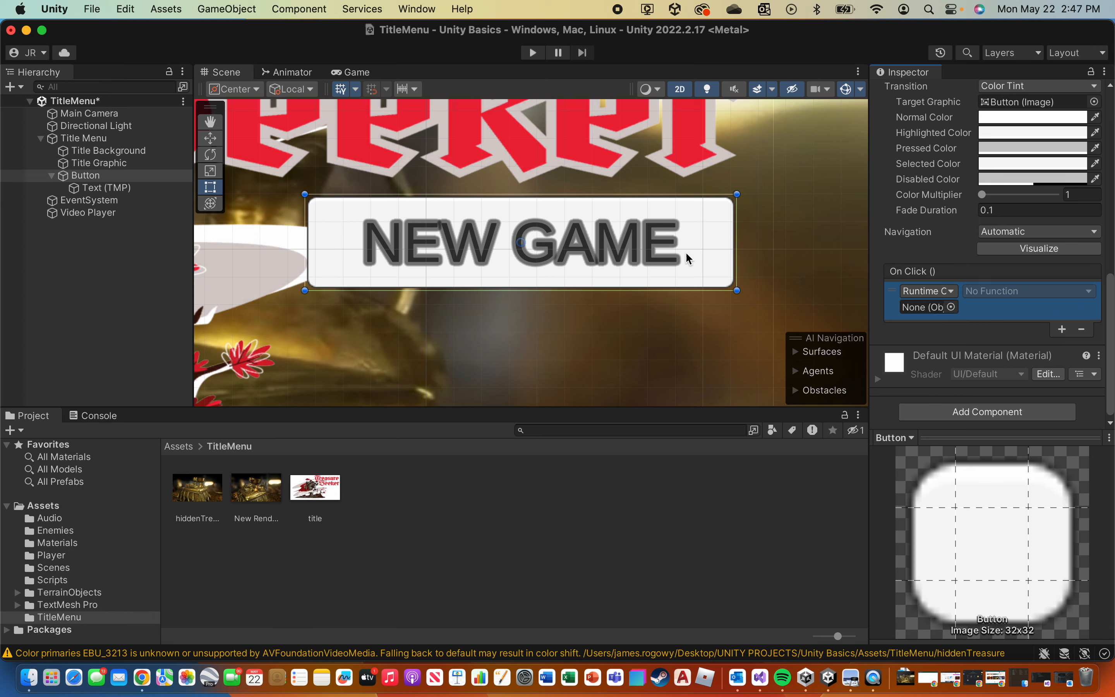
Create a C# script named TitleMenu in the Assets/Scripts folder.
left_click(186, 447)
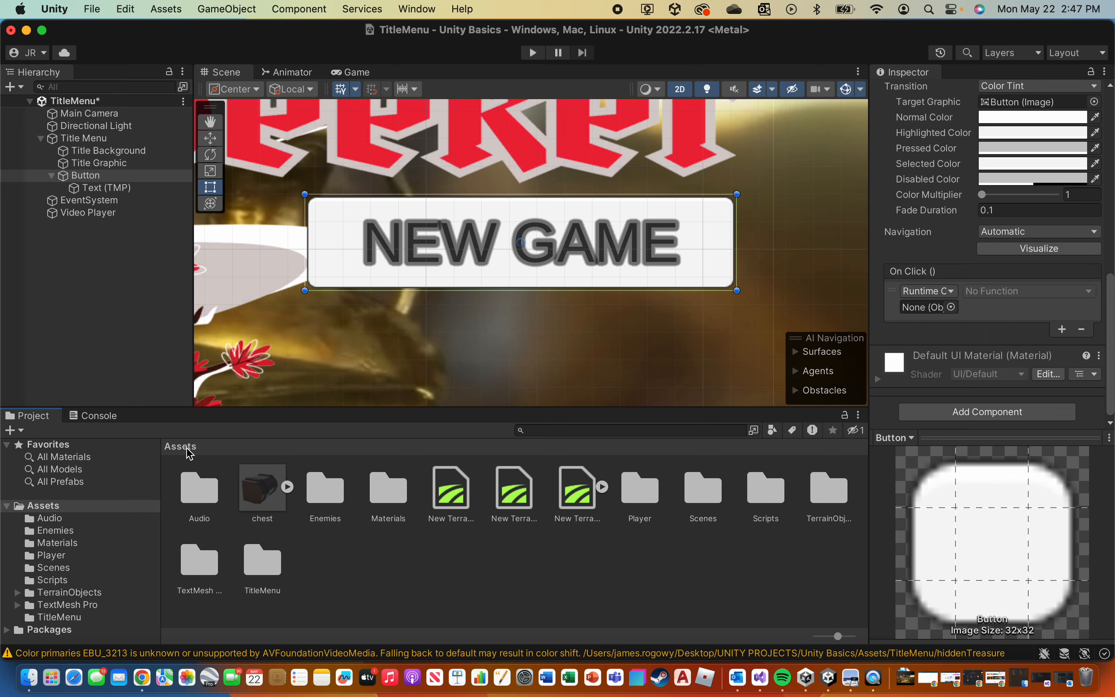
double_click(766, 489)
right_click(383, 560)
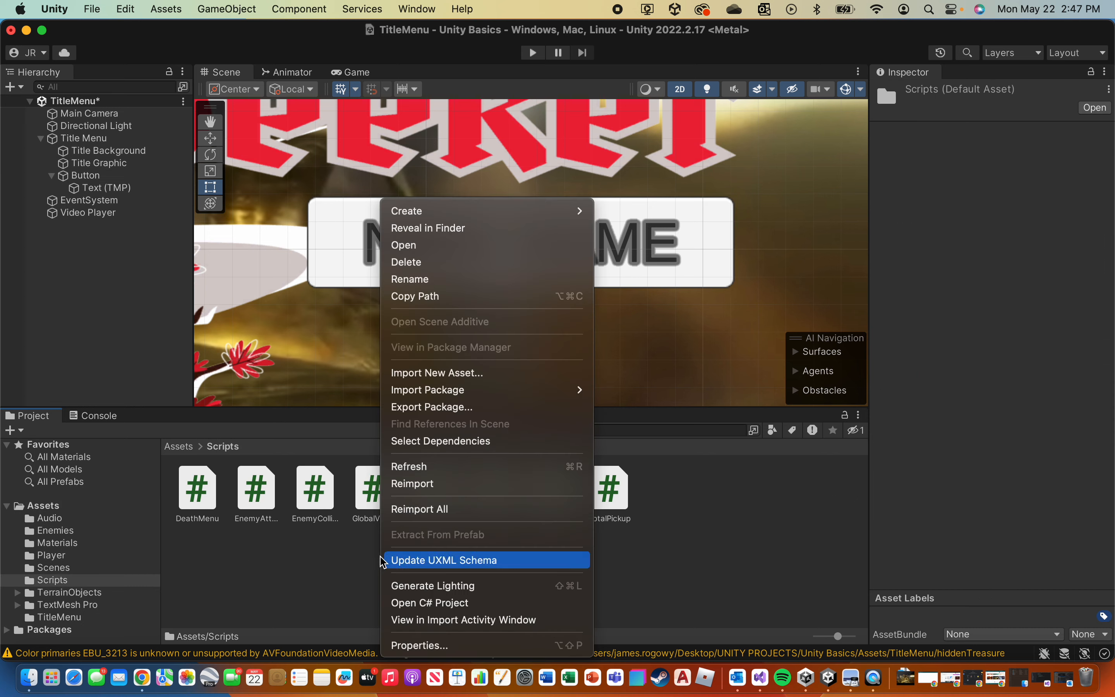
mouse_move(474, 213)
left_click(664, 47)
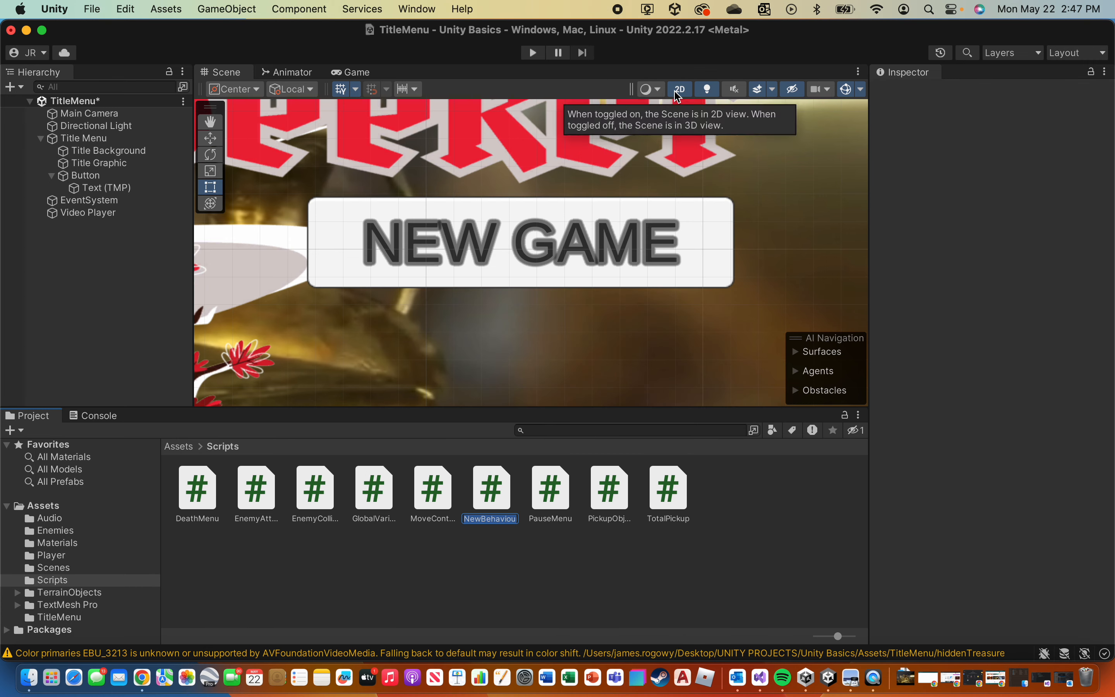
type("TitleMenu")
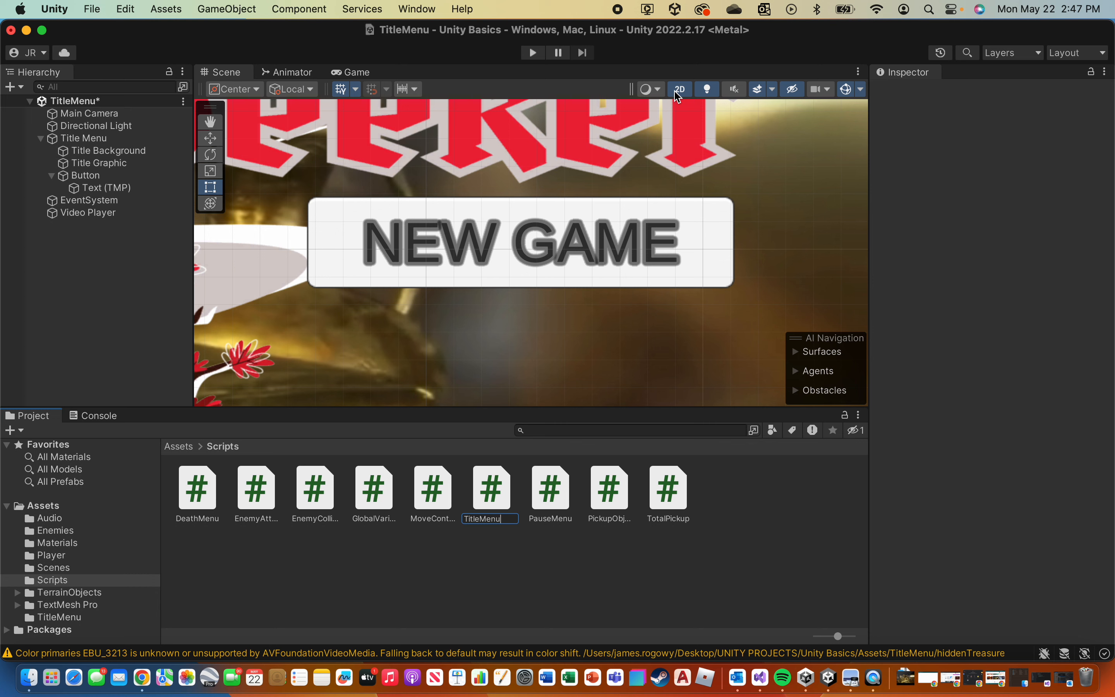
key("Return")
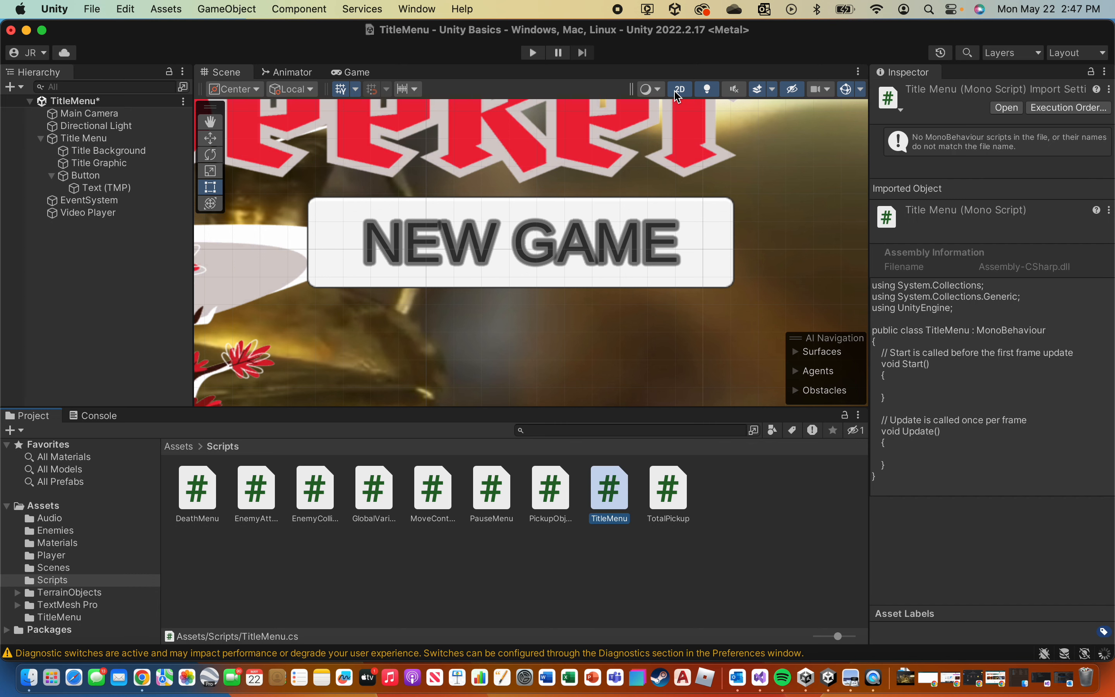
Open the TitleMenu script in Visual Studio and delete the default Start and Update methods, leaving an empty class body.
double_click(614, 491)
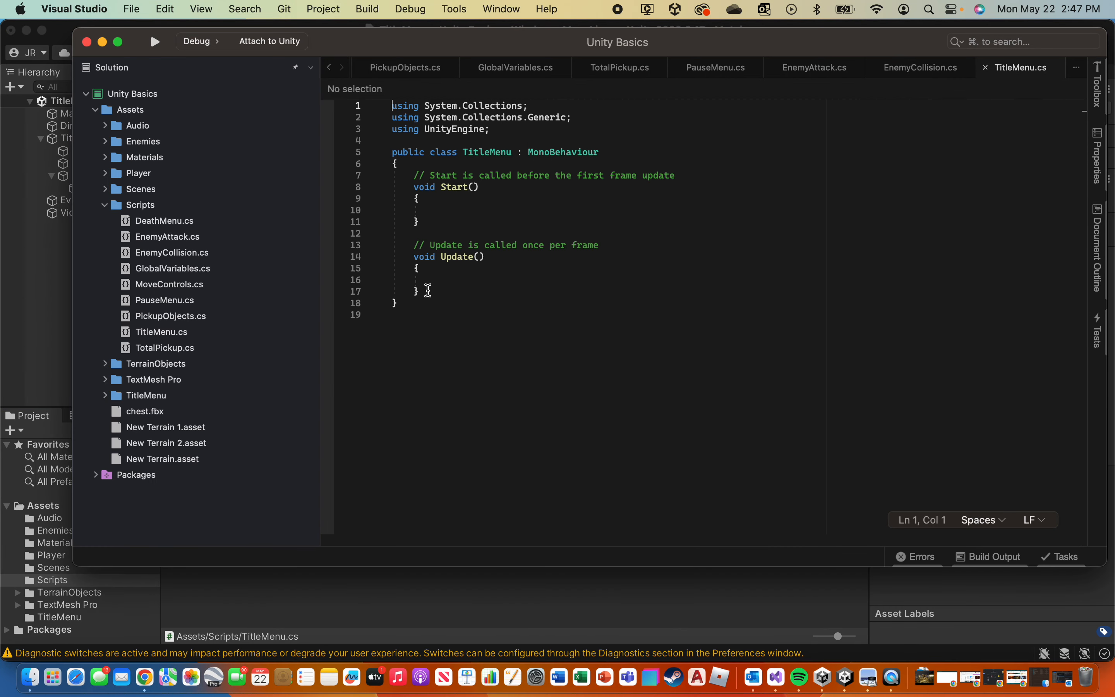
left_click_drag(433, 280, 390, 176)
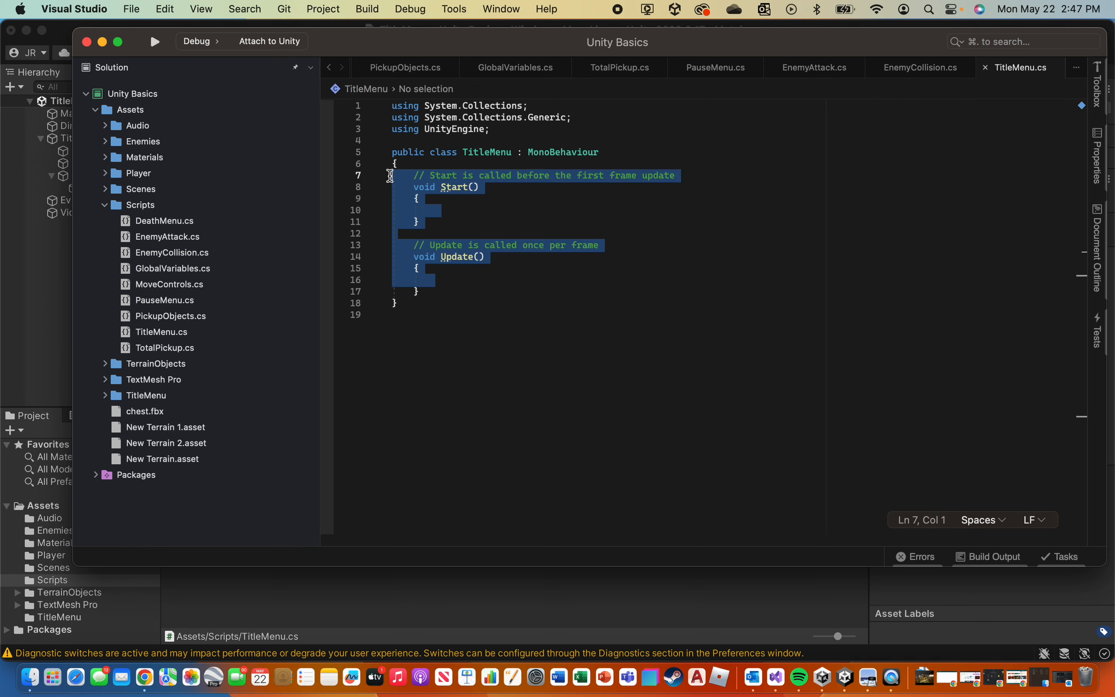
key("BackSpace")
left_click(432, 184)
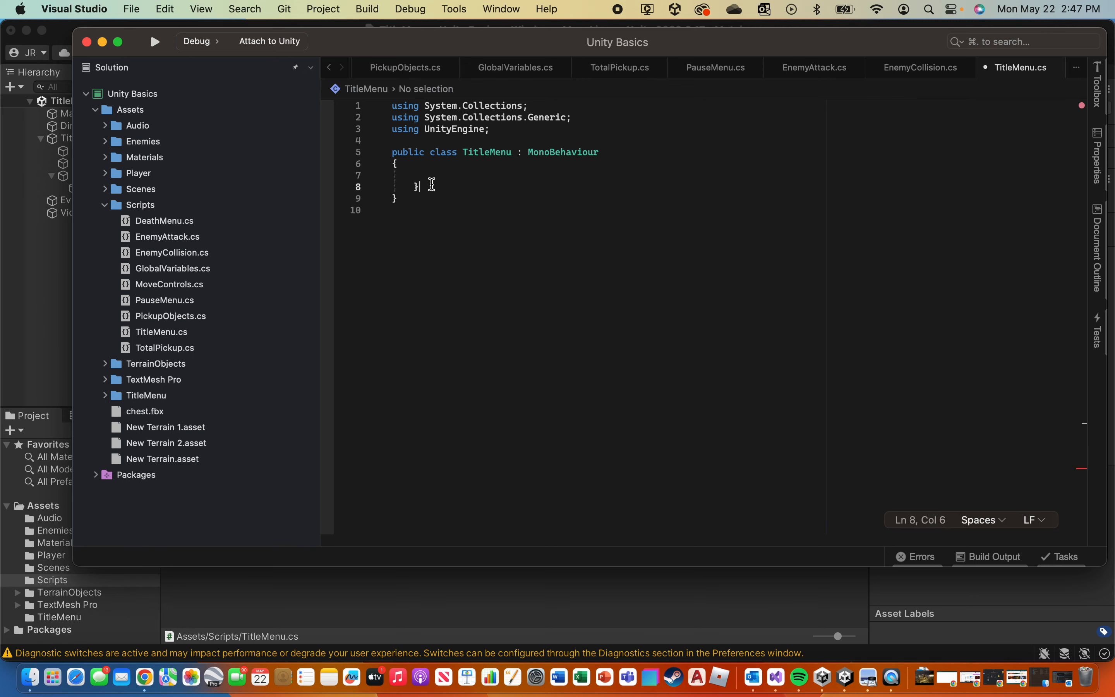
key("BackSpace")
key("BackSpace")
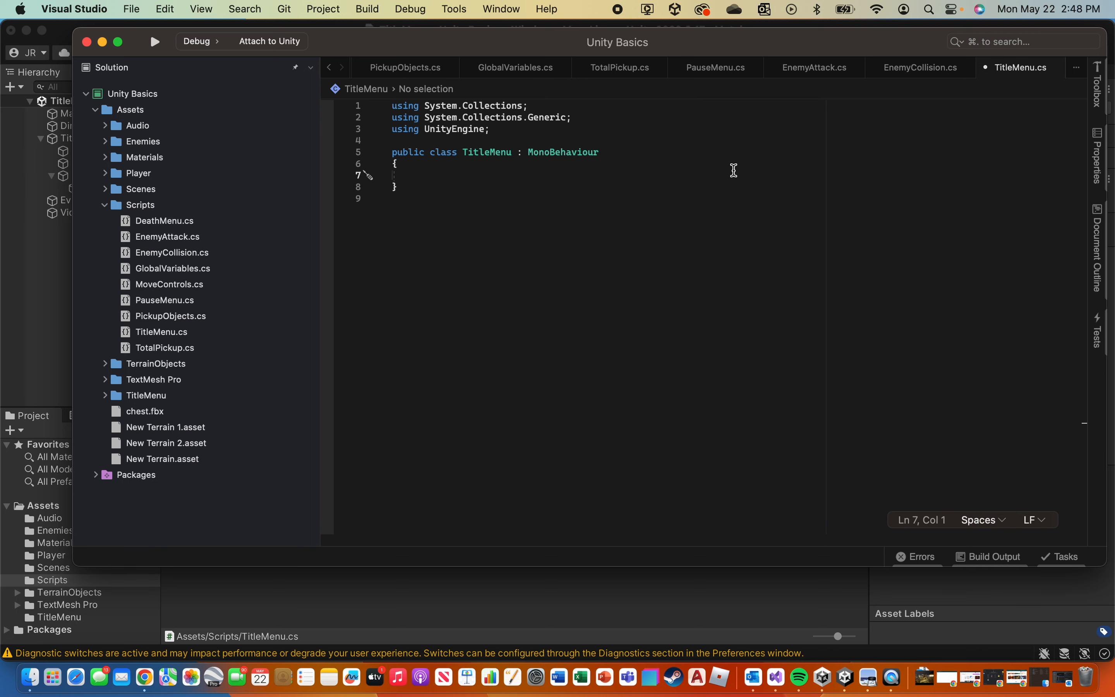
Copy the ButtonClicked method from PauseMenu.cs into the empty TitleMenu class.
left_click(709, 70)
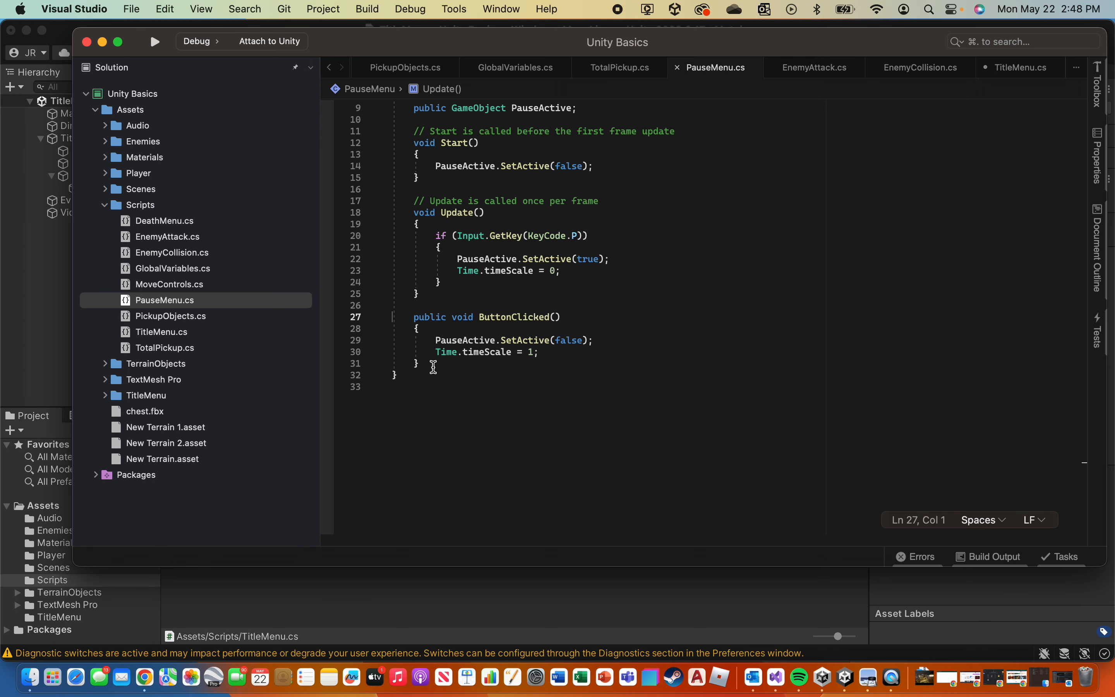
left_click_drag(430, 364, 359, 321)
key("super+c")
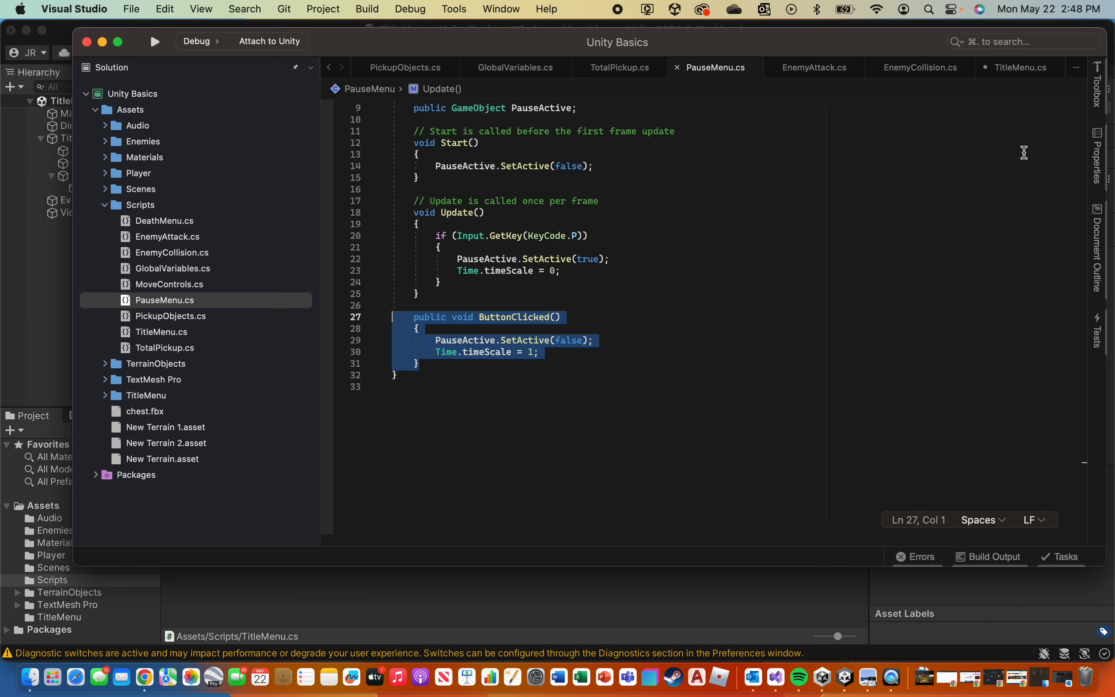
left_click(1023, 68)
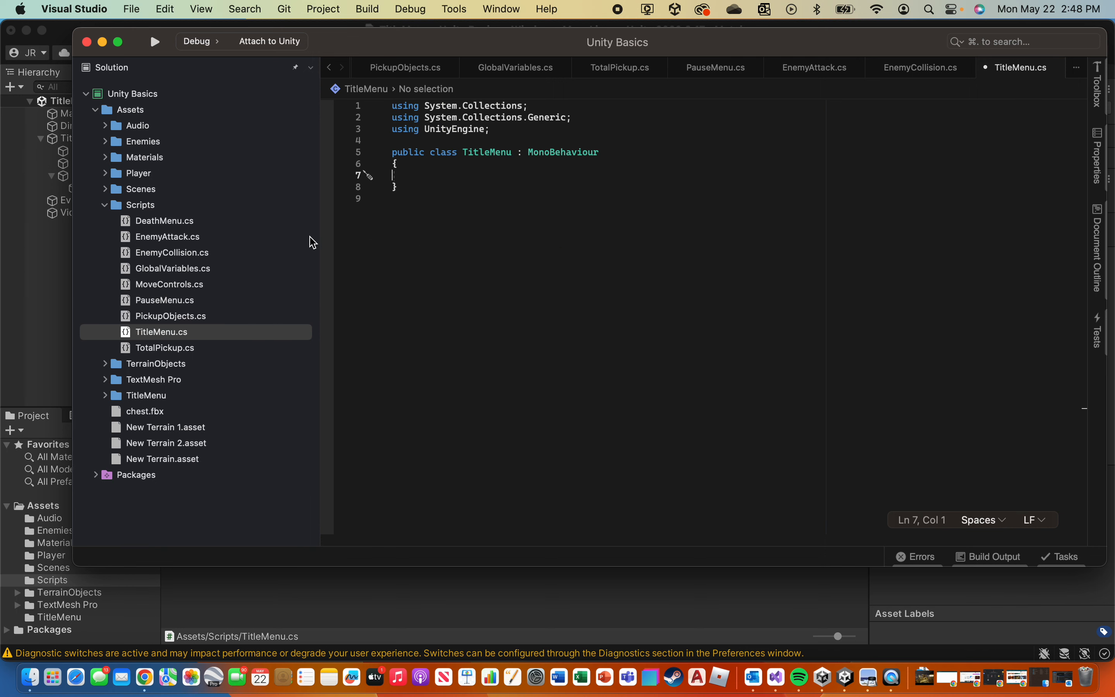
key("super+v")
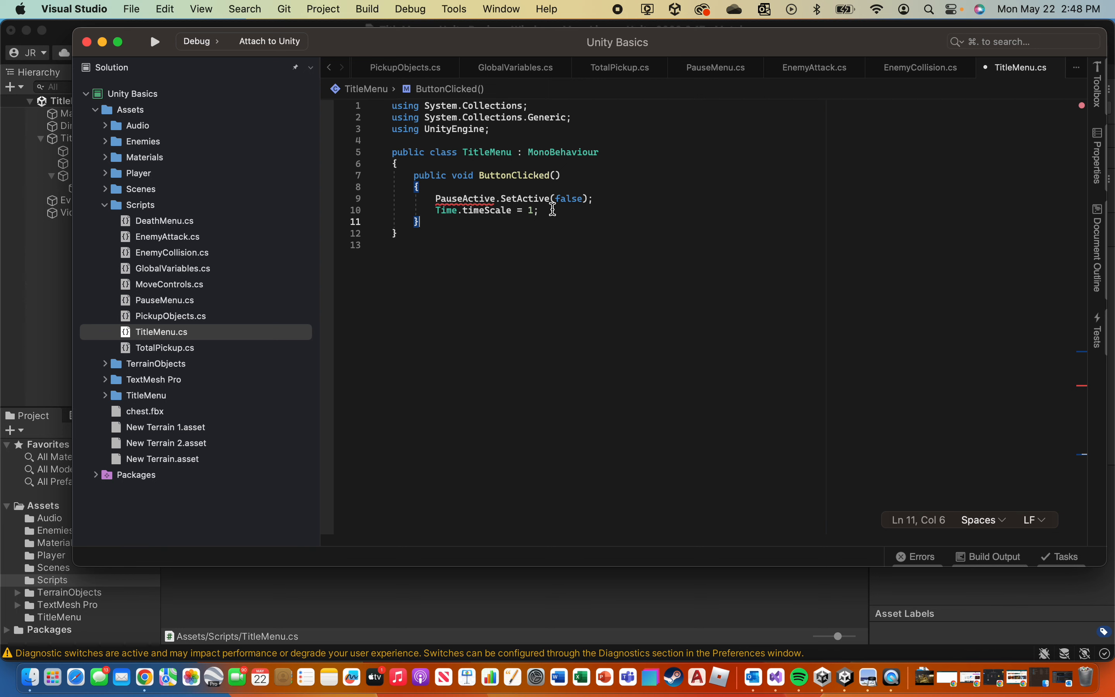
Add the directive "using Unity.SceneManager;" beneath the UnityEngine directive in TitleMenu.cs.
left_click(502, 129)
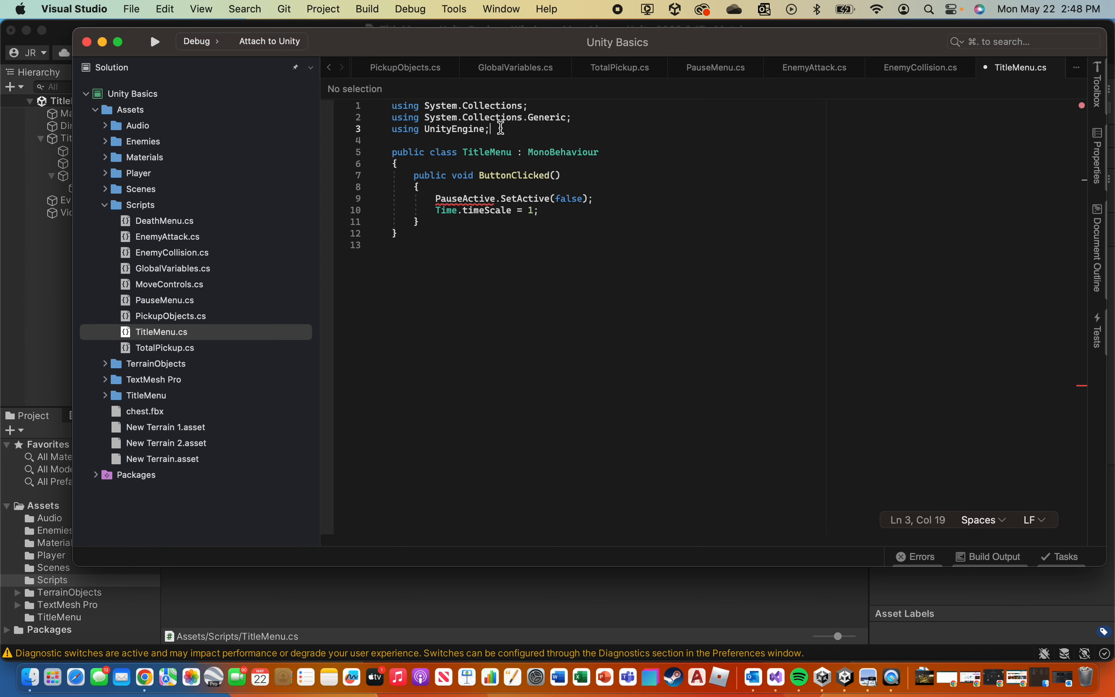
key("Return")
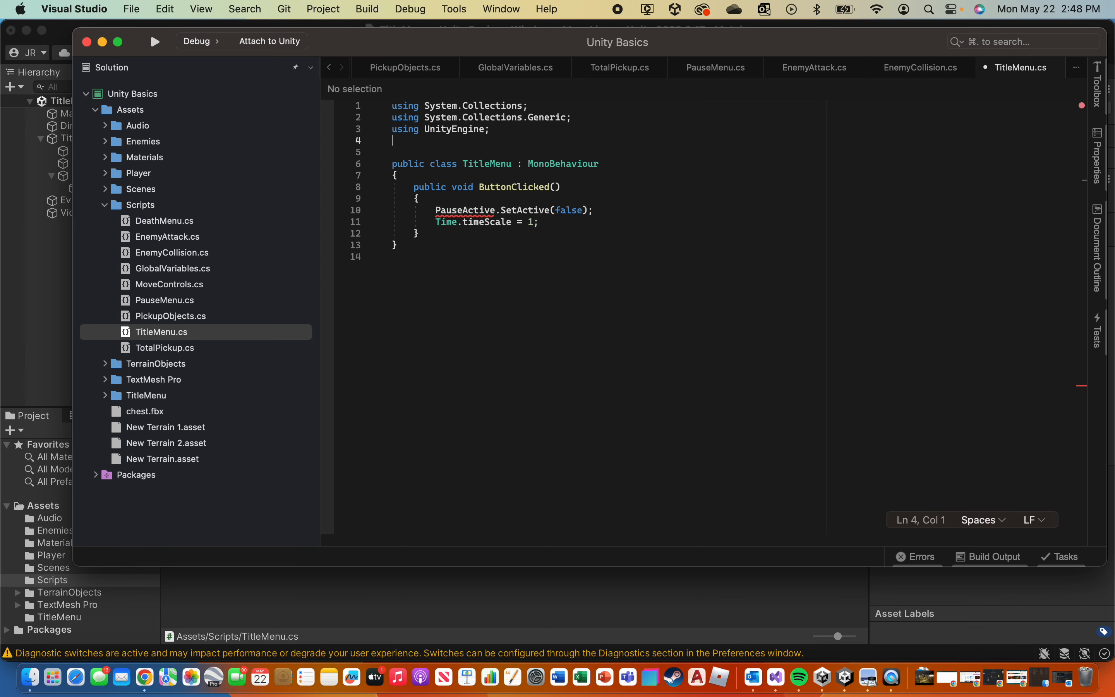
type("using Uni")
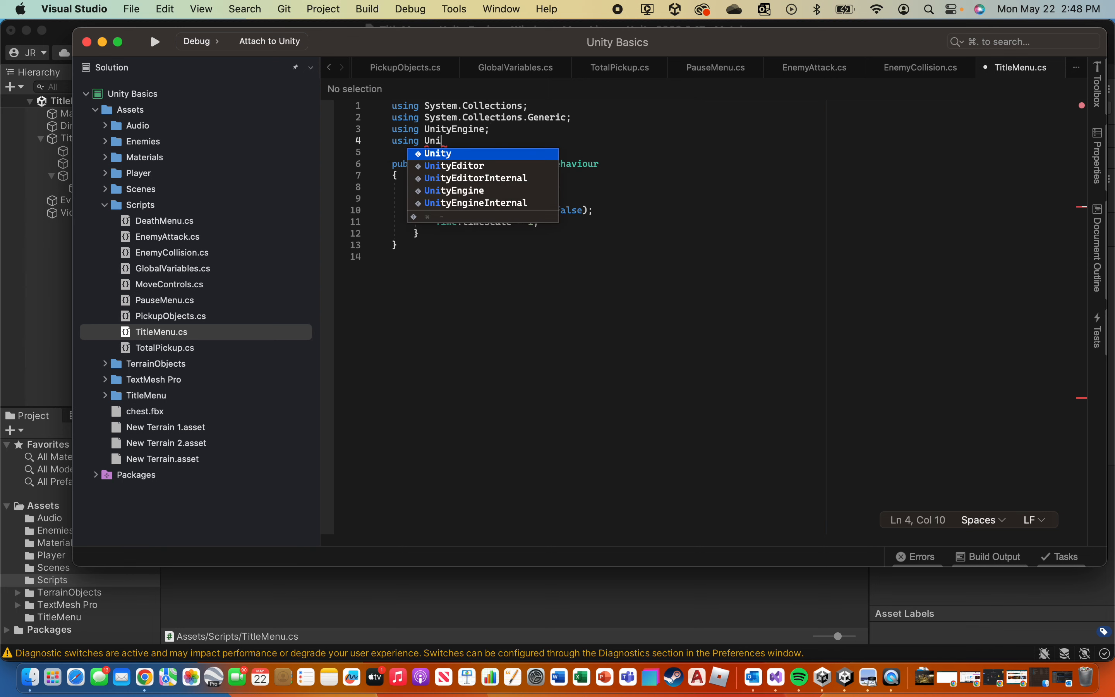
key("Tab")
type(".Sce")
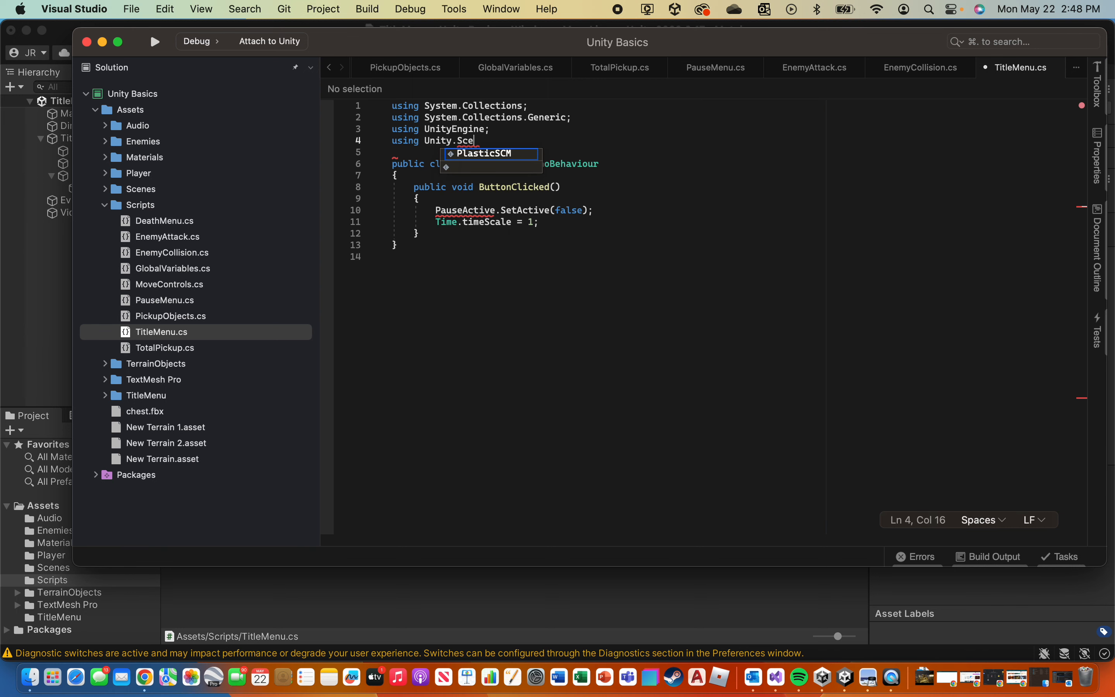
type("neManager")
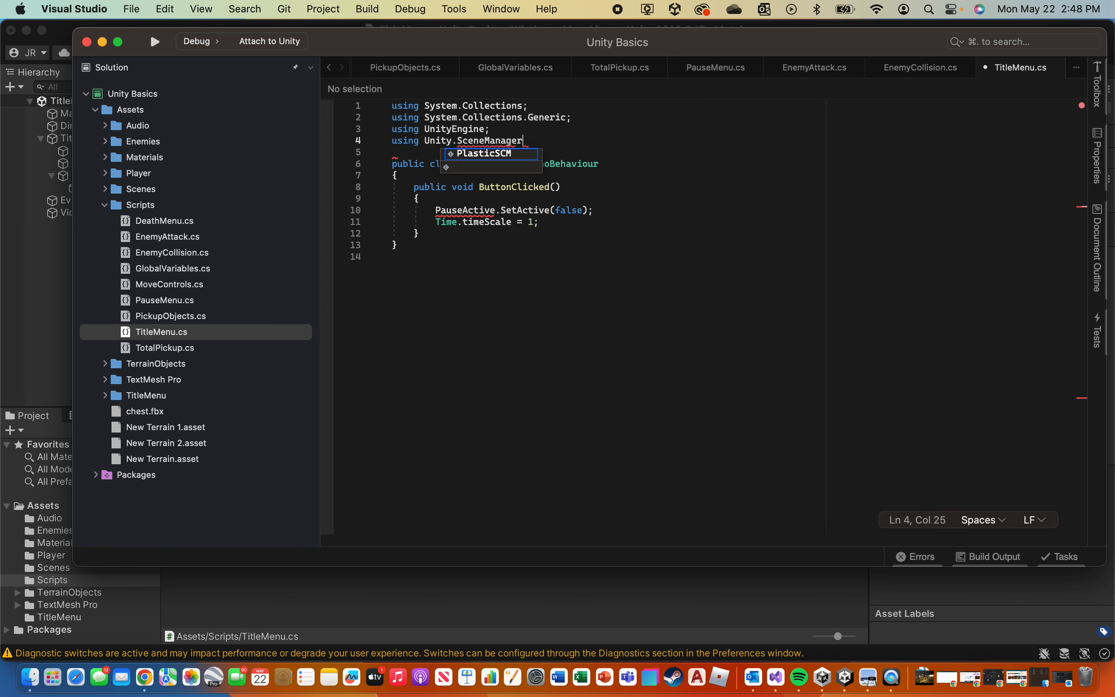
type(";")
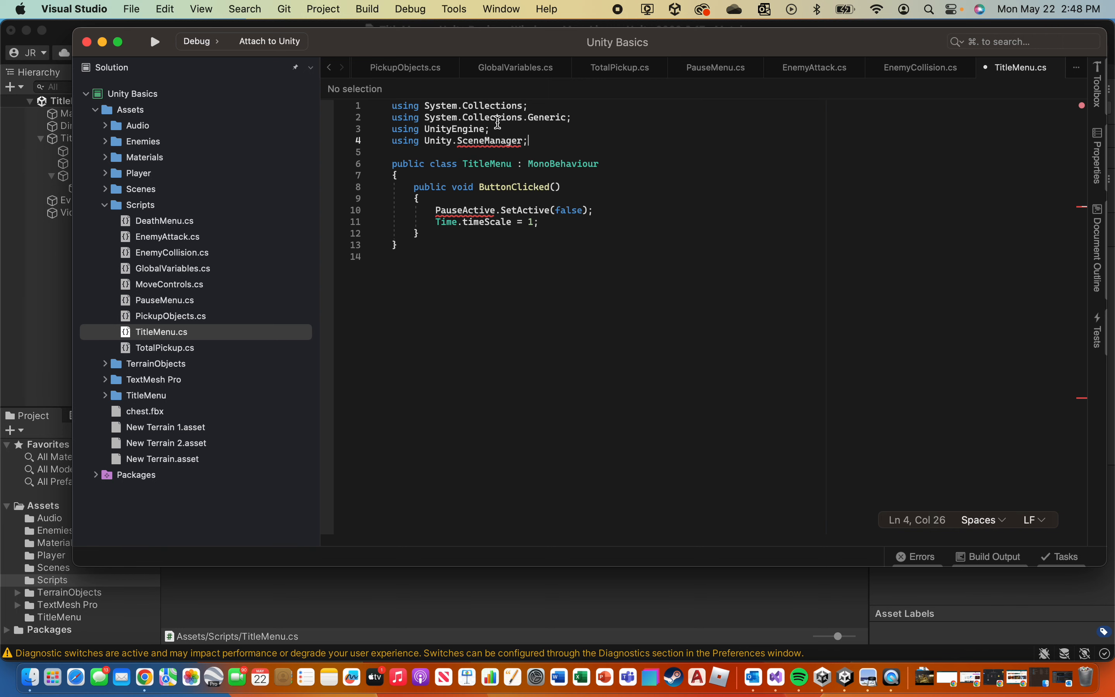
Delete ".SceneManager;" from the new using directive on line 4 of TitleMenu.cs.
left_click(496, 124)
left_click(454, 143)
key("Left")
left_click_drag(530, 141, 453, 142)
key("BackSpace")
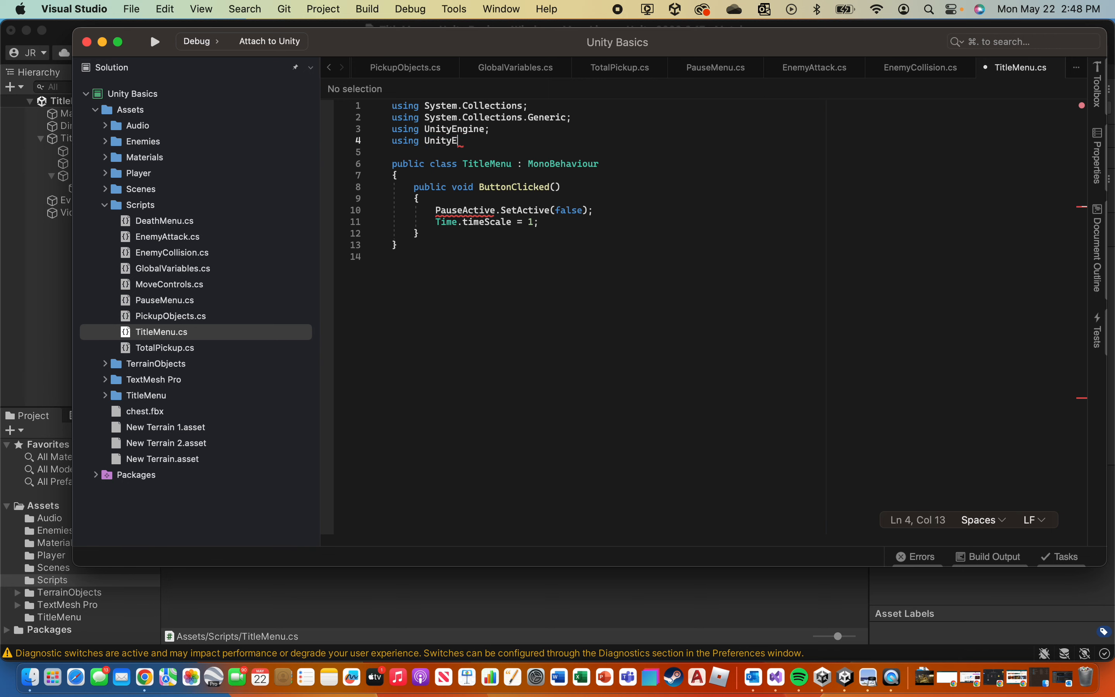
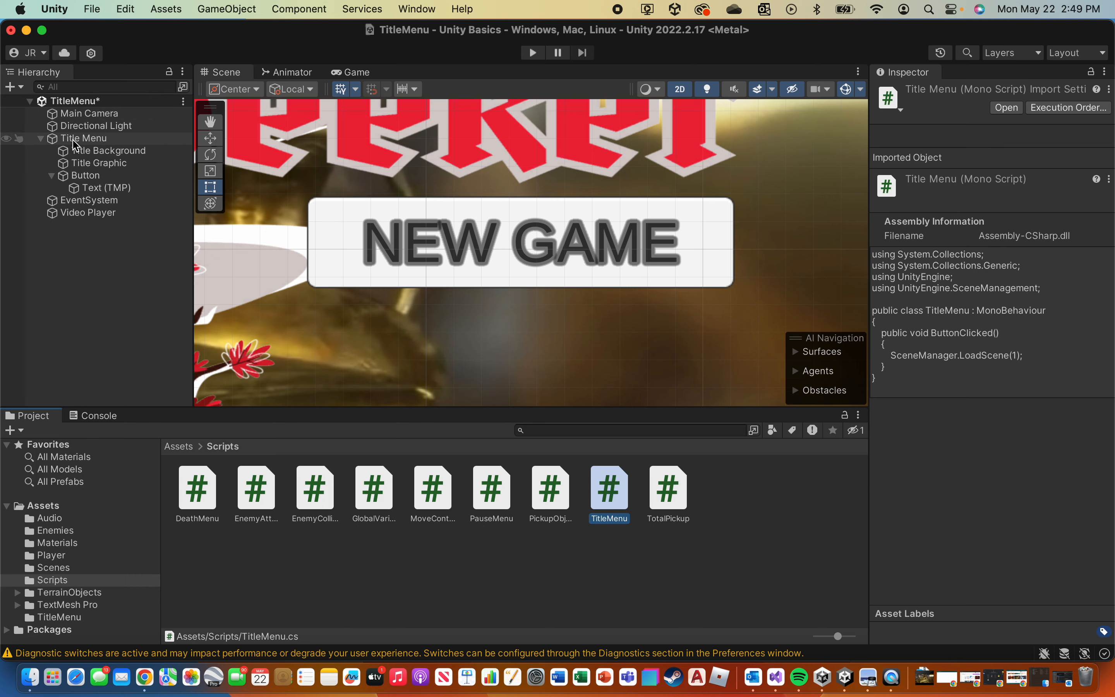
Attach the TitleMenu script to the Title Menu canvas and place the component below Graphic Raycaster.
left_click(53, 143)
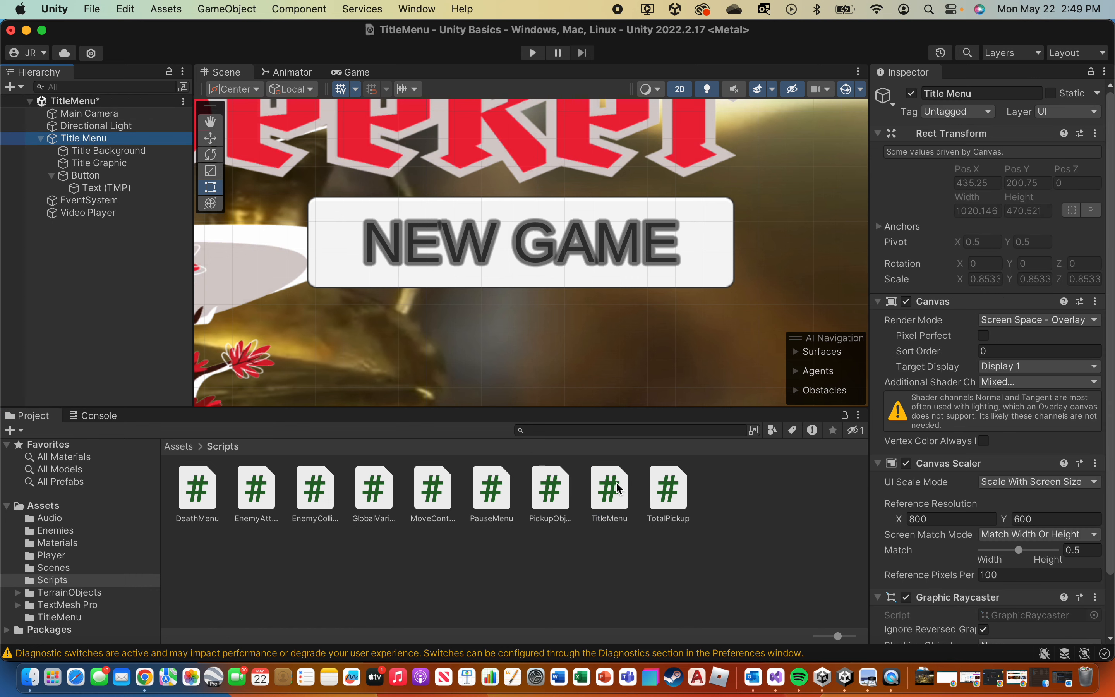
scroll(1060, 505, "down", 3)
left_click_drag(611, 495, 960, 525)
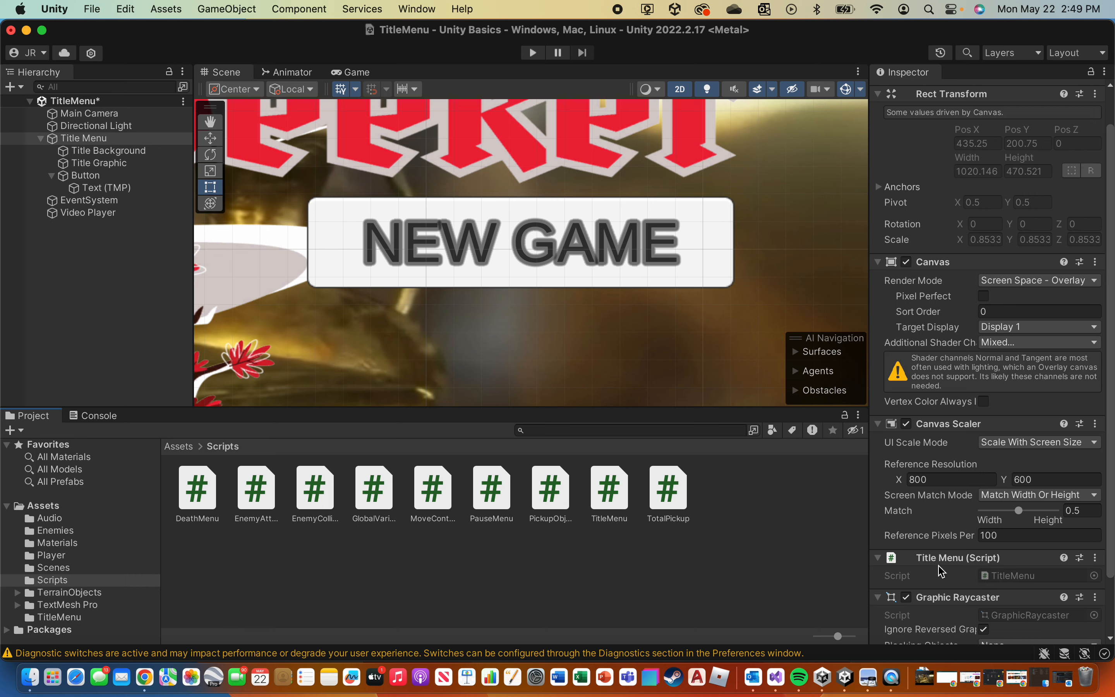
scroll(941, 571, "down", 3)
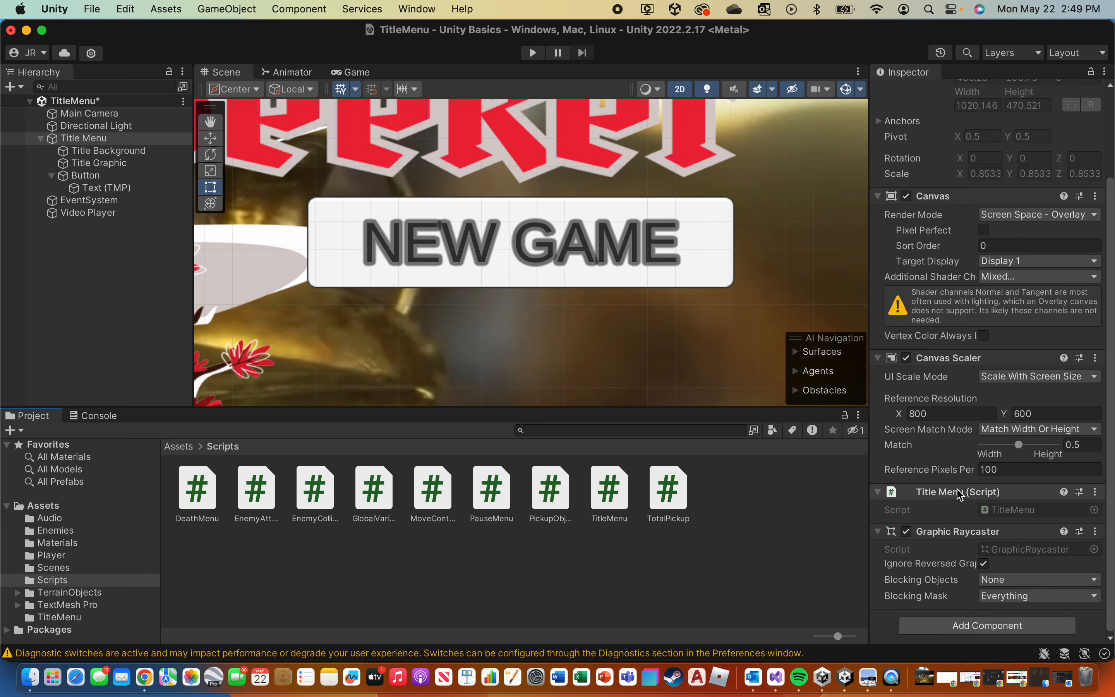
left_click_drag(959, 494, 982, 616)
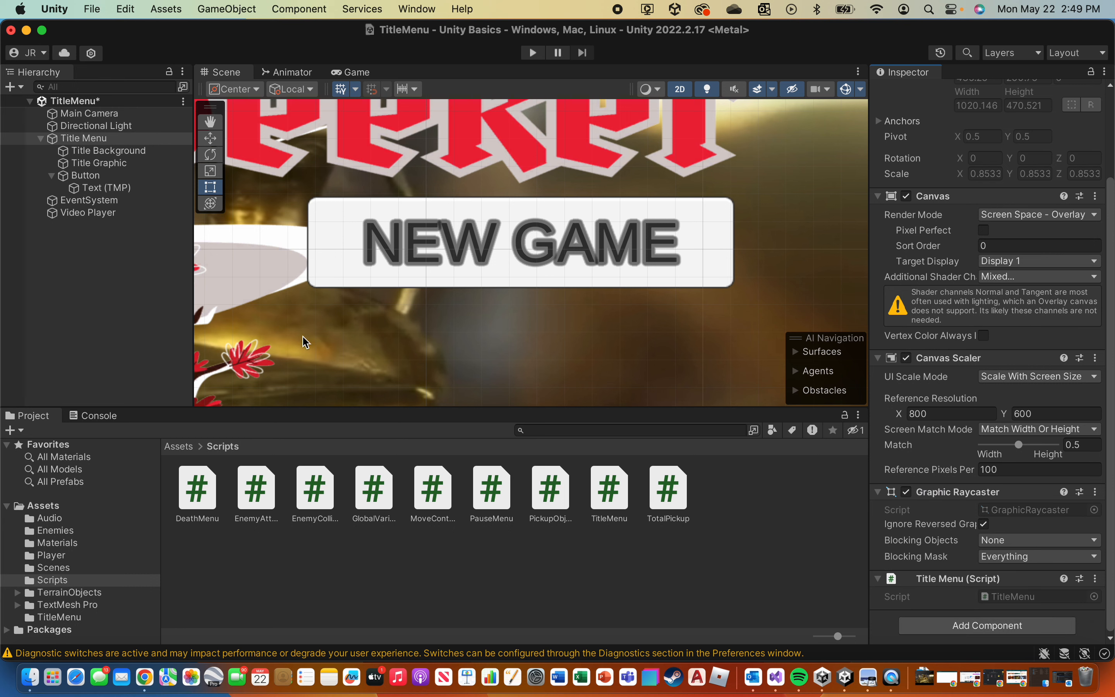
Set the NEW GAME button's On Click event to call TitleMenu.ButtonClicked on the Title Menu object.
left_click(99, 176)
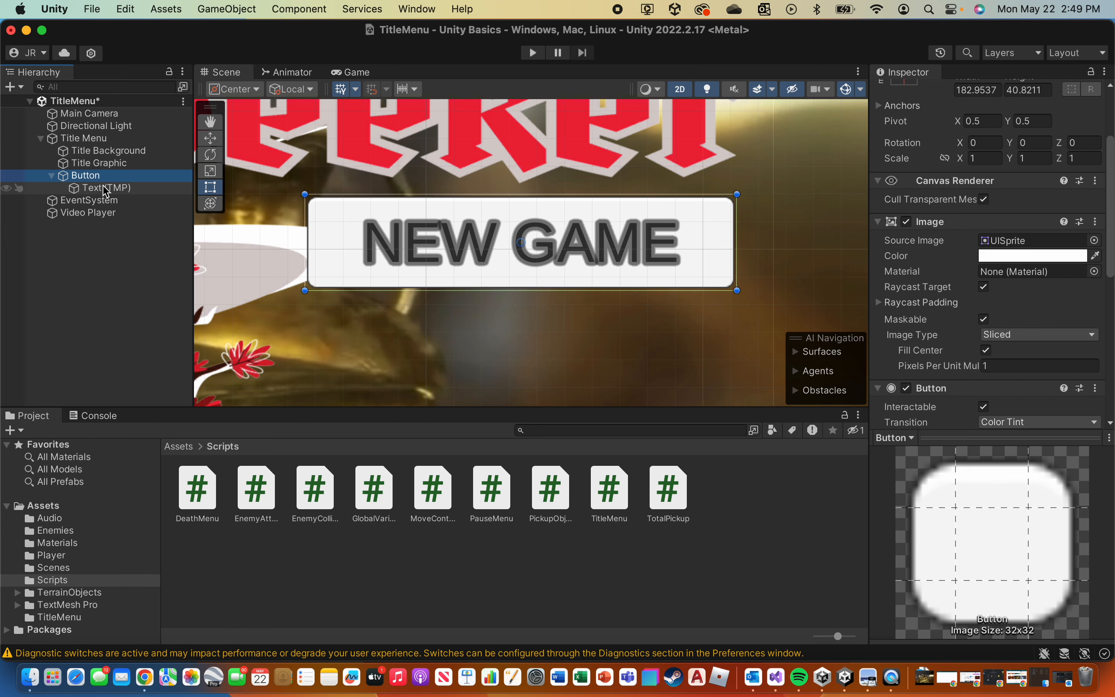
scroll(919, 270, "down", 10)
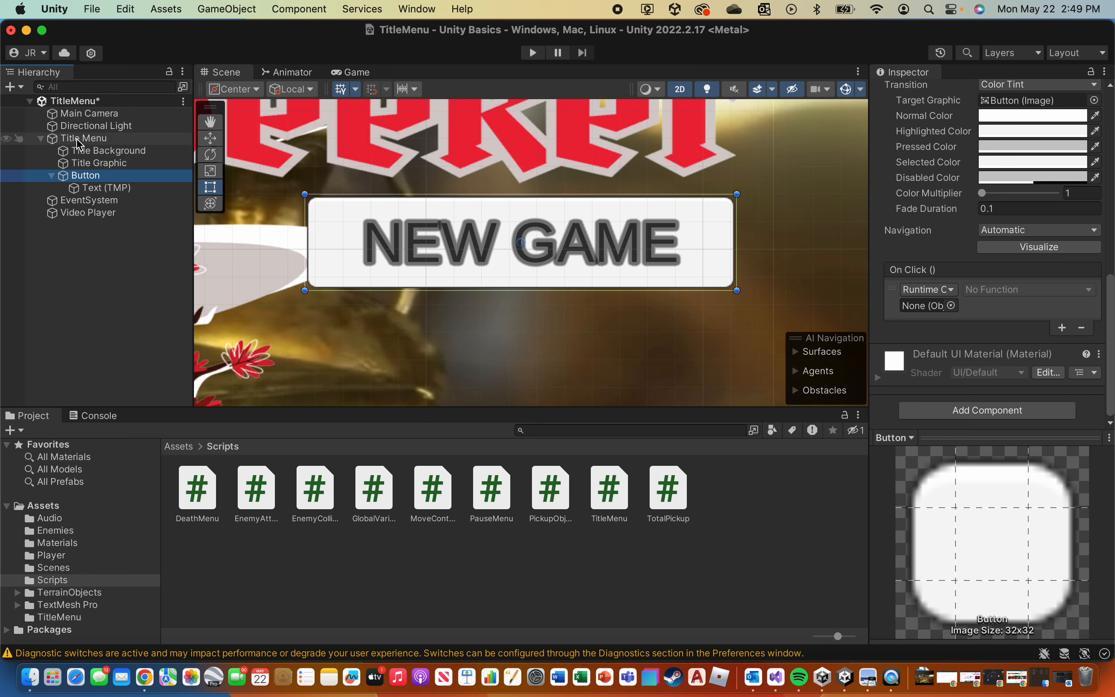
left_click_drag(80, 145, 927, 306)
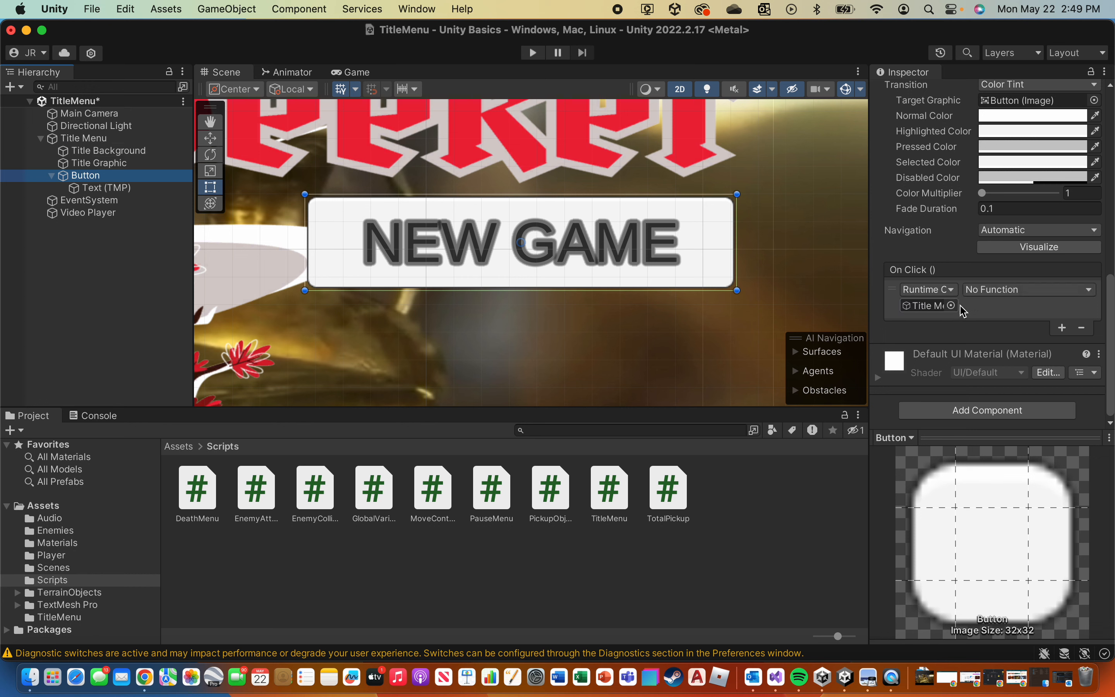
left_click(996, 290)
mouse_move(1002, 411)
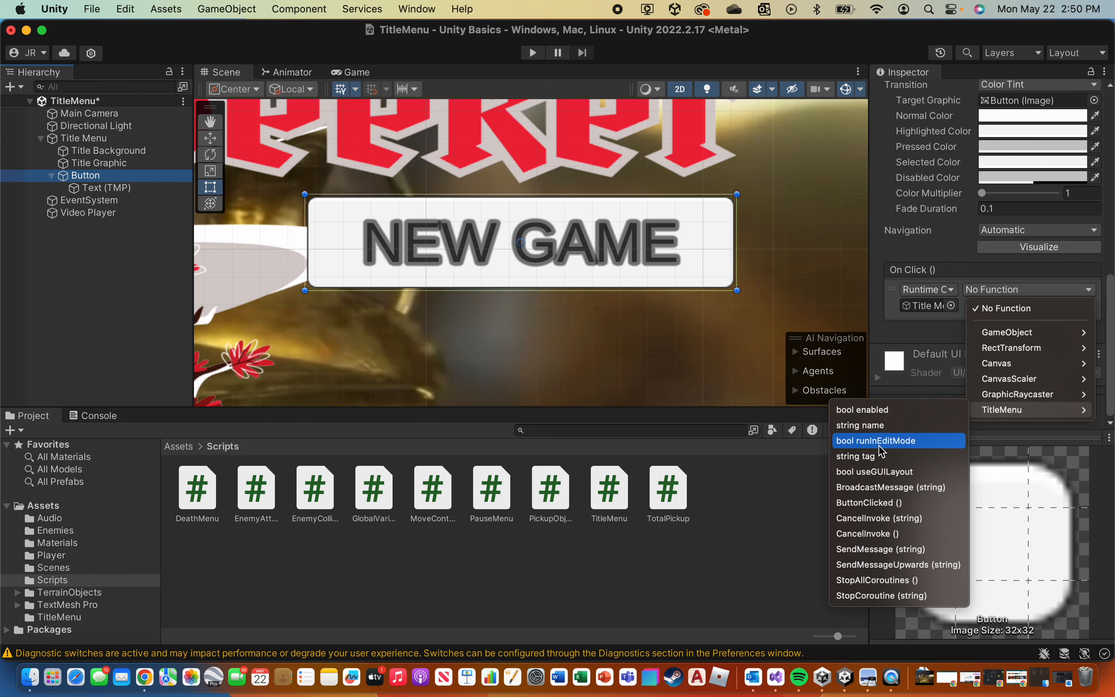
left_click(876, 507)
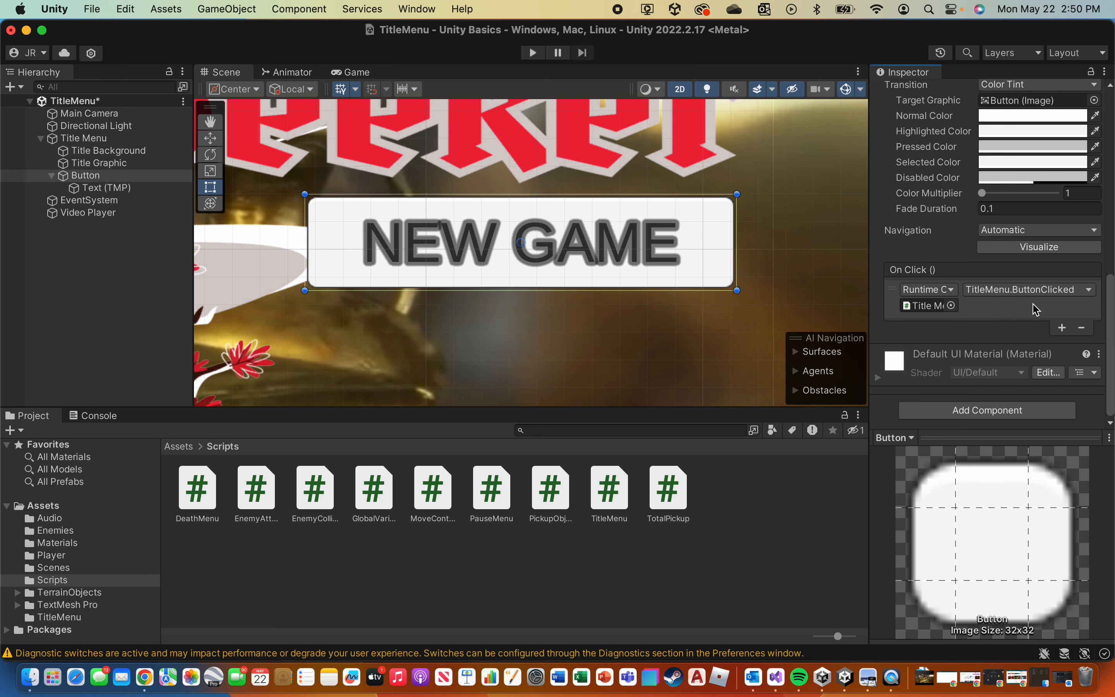
Play-test the title scene: start a new game, walk the character around the game scene, and stop play mode.
left_click(533, 55)
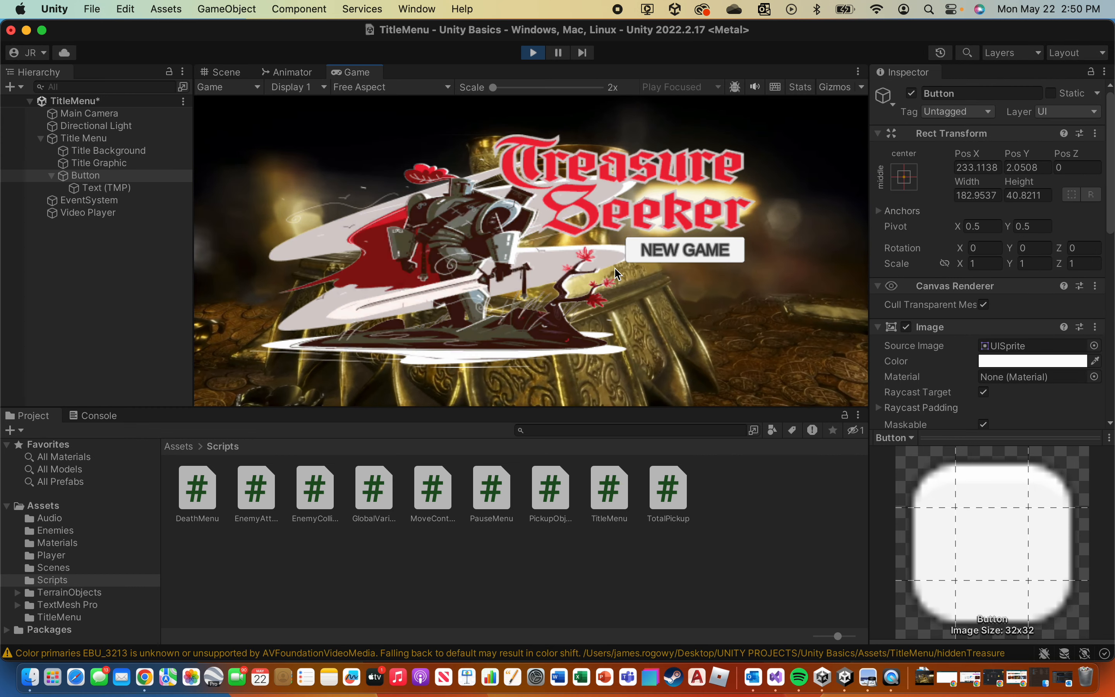
left_click(680, 248)
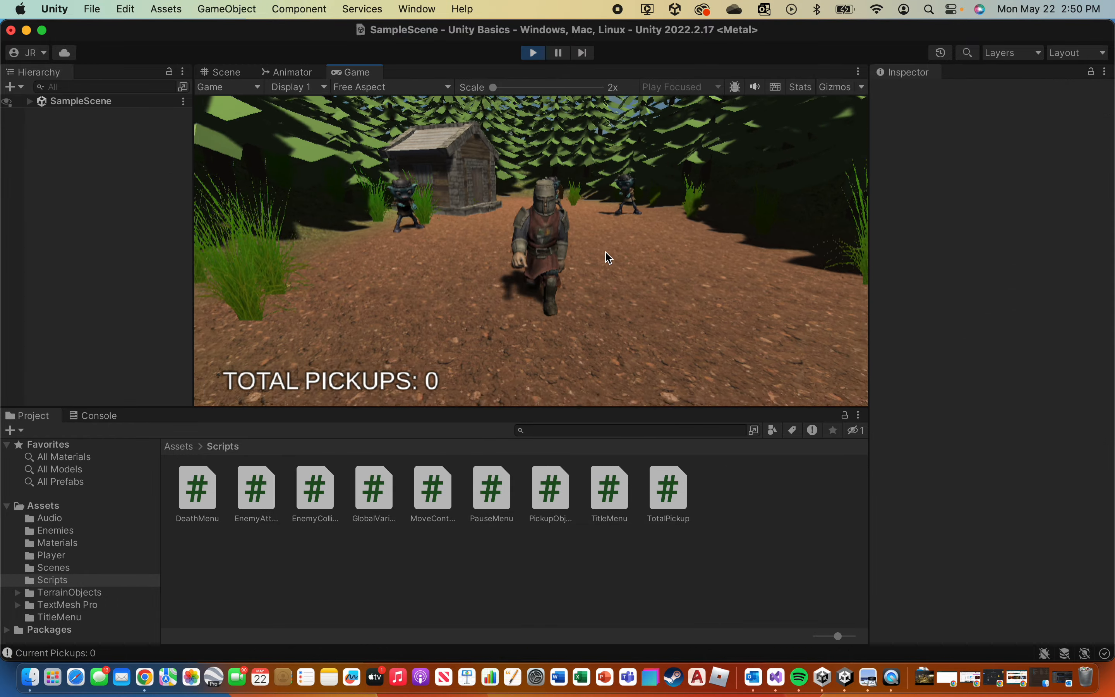
key("d")
key("w")
key("a")
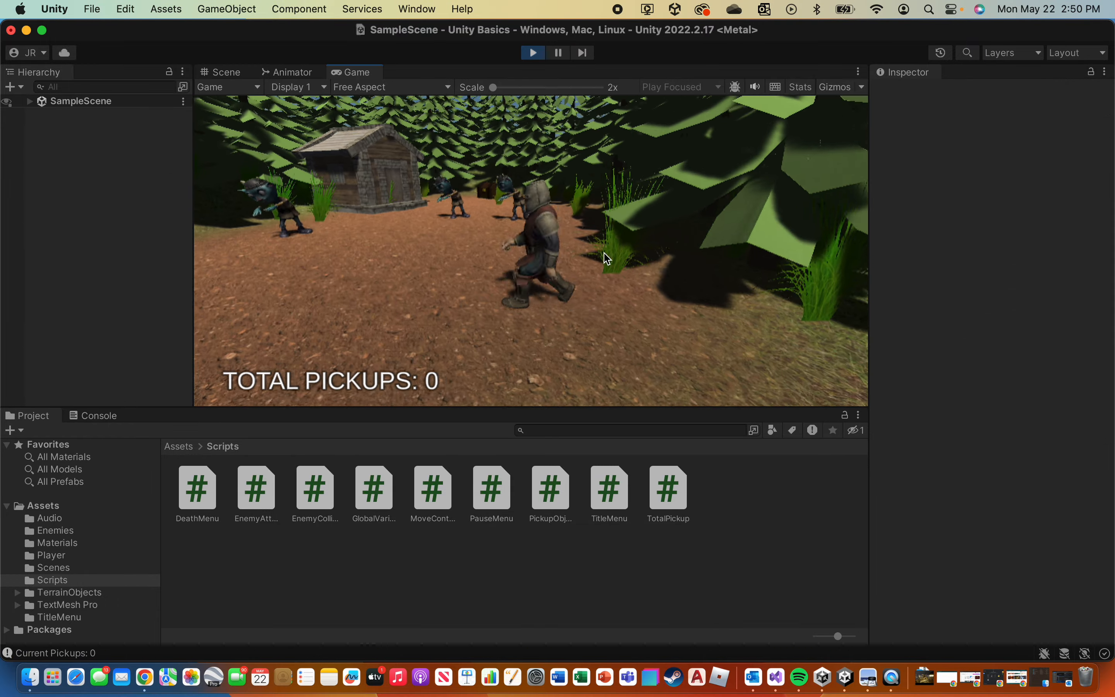
key("s")
key("d")
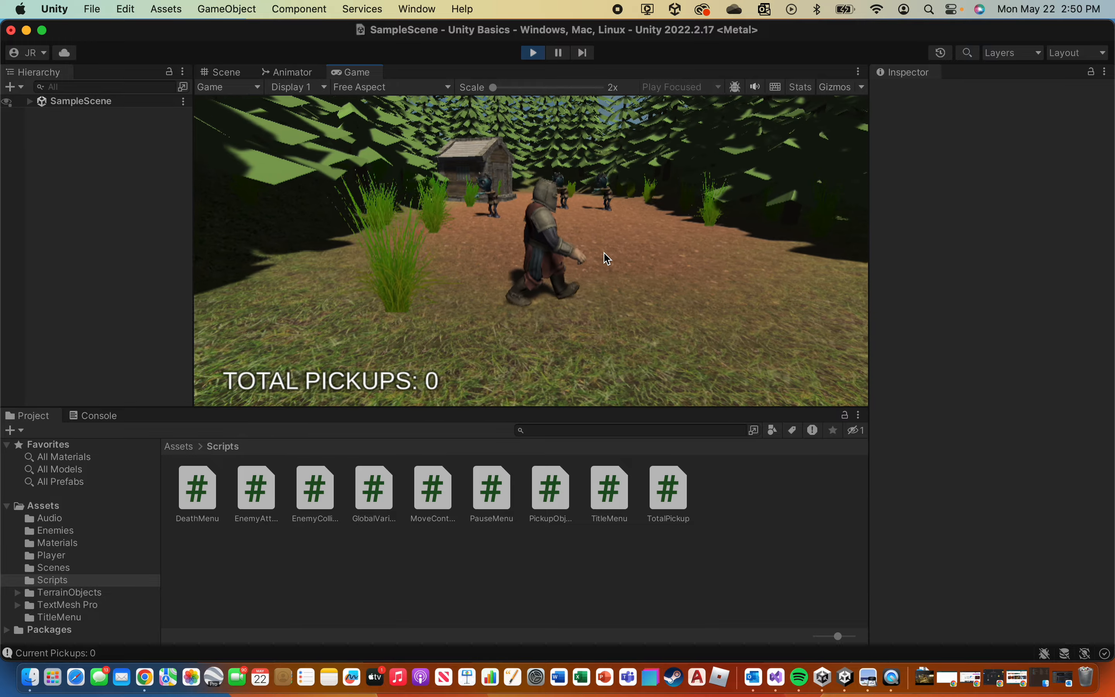
key("w")
key("a")
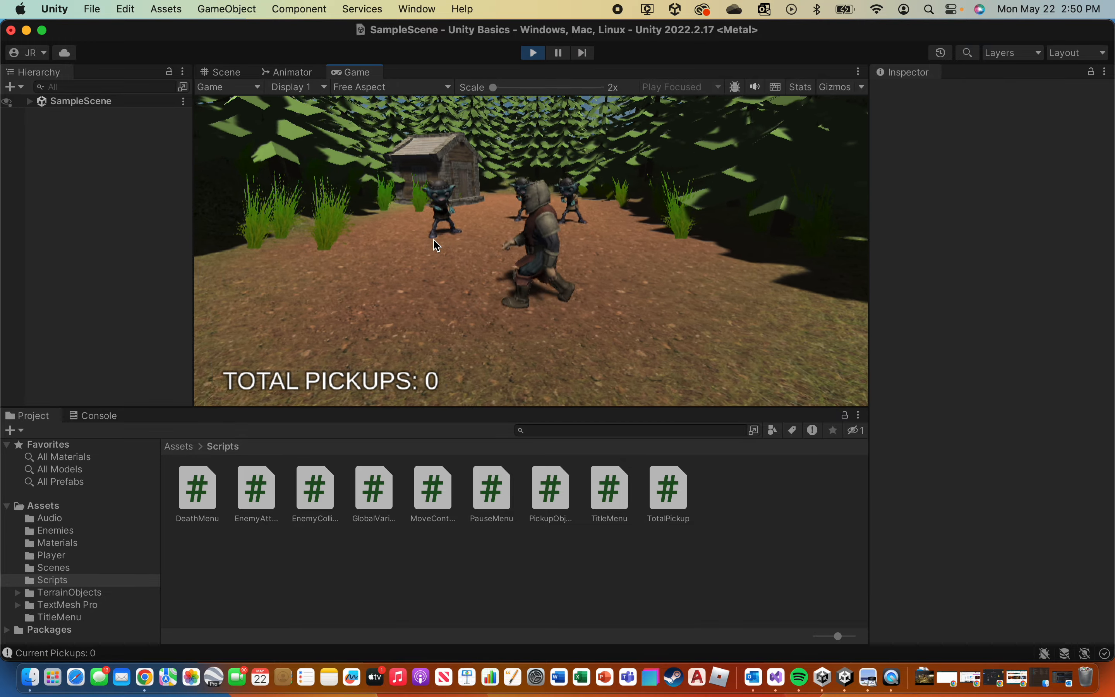
key("w")
key("d")
key("s")
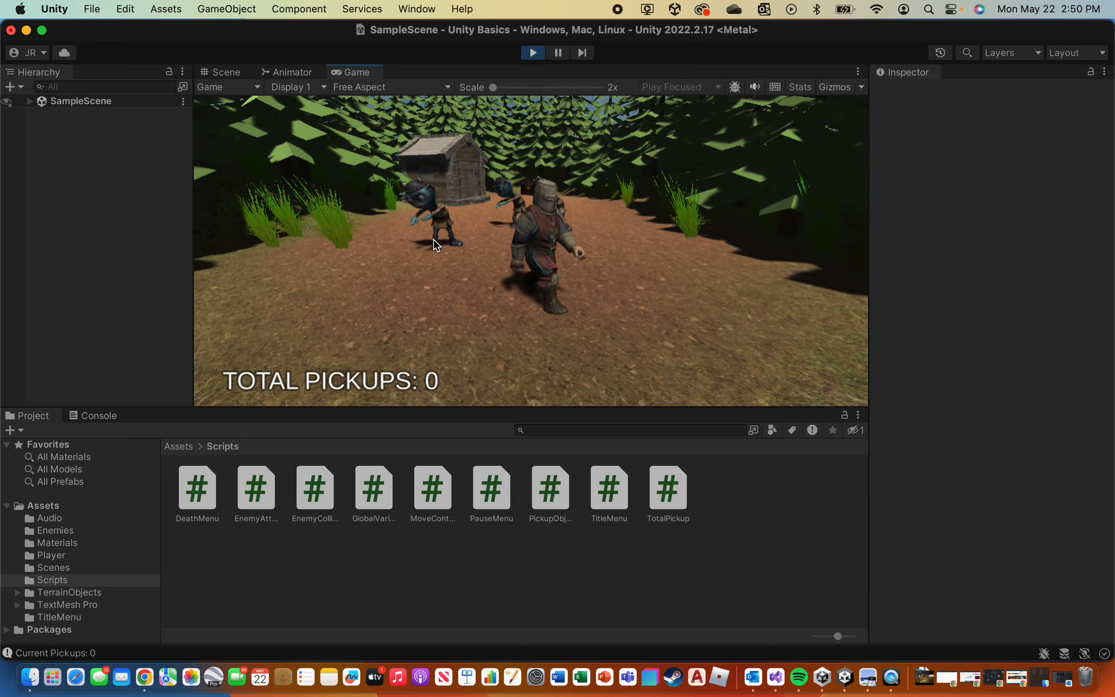
key("a")
key("d")
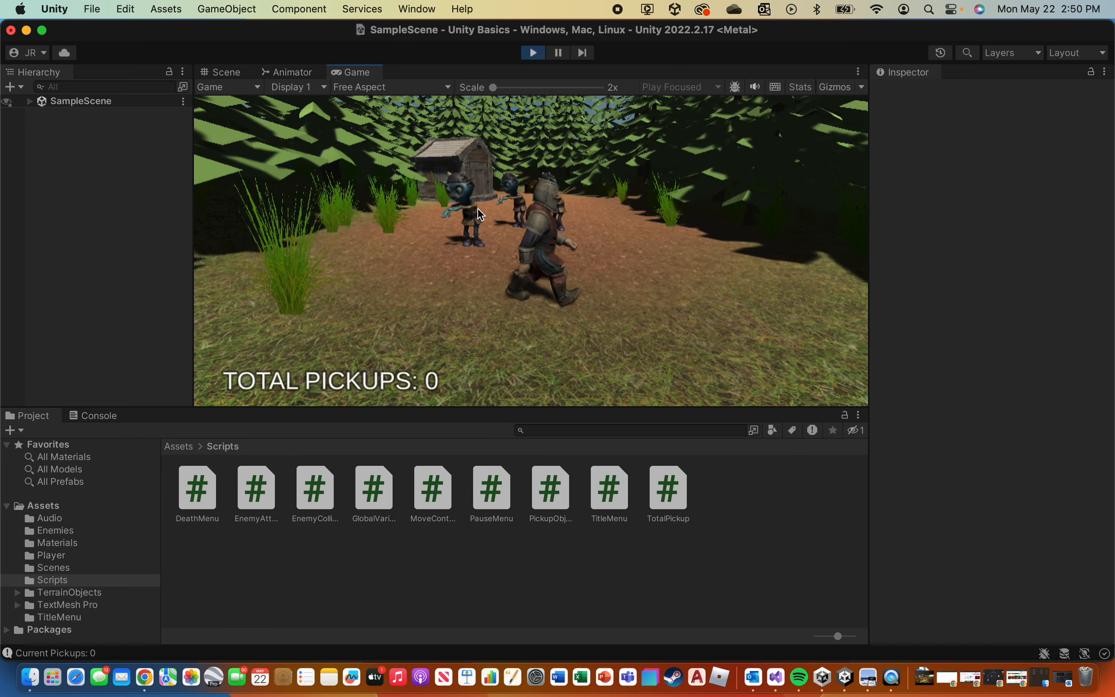
left_click(533, 52)
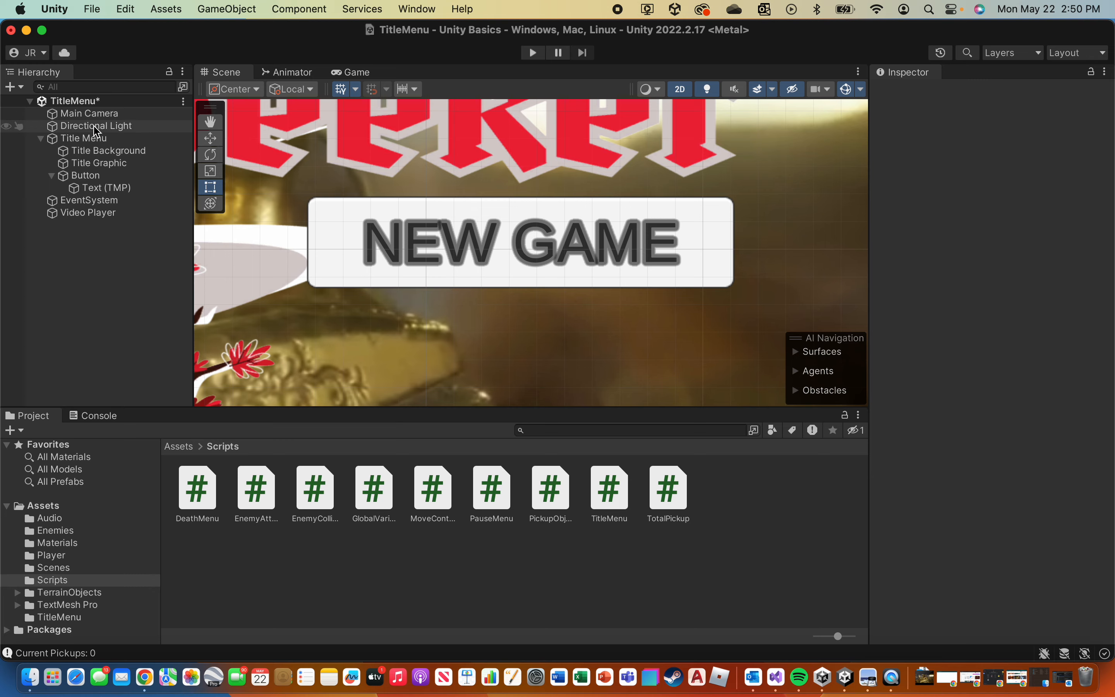
Frame the Title Menu canvas and check the Environment settings in the Lighting window, closing it without changes.
double_click(83, 139)
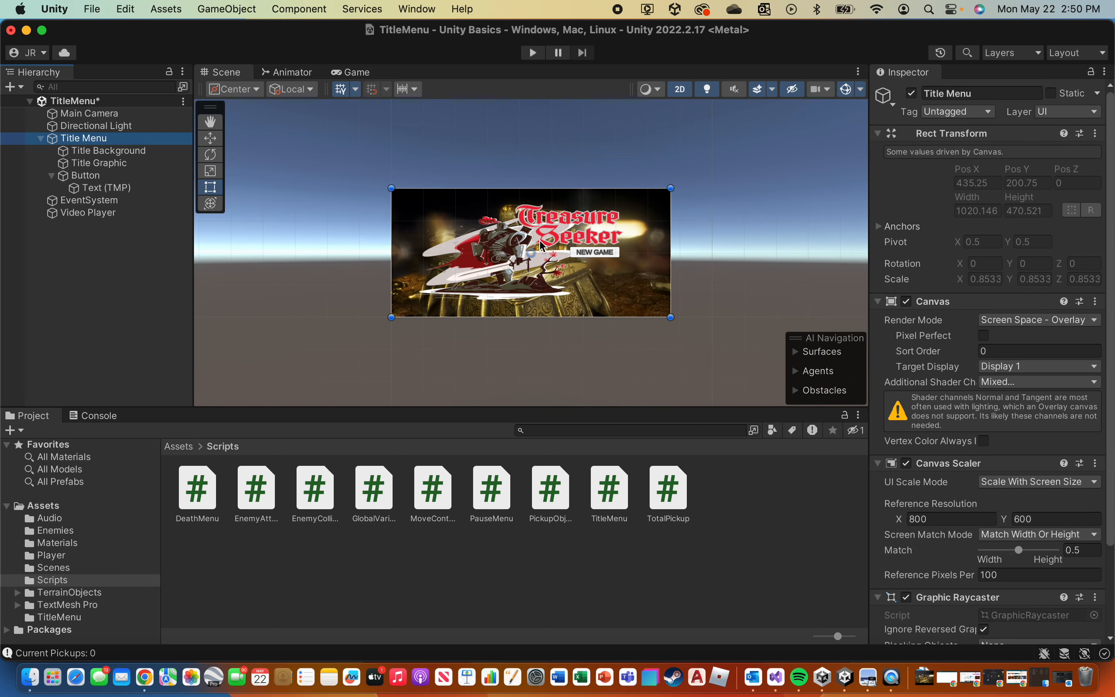
scroll(539, 240, "up", 5)
middle_click_drag(538, 241, 533, 235)
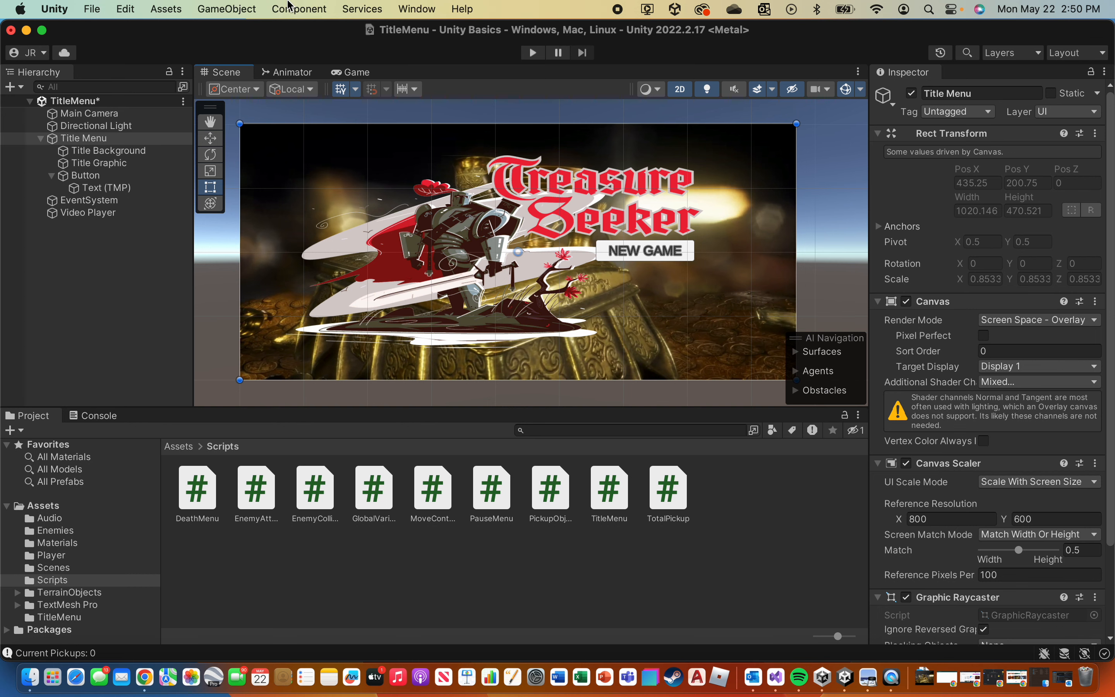
left_click(295, 9)
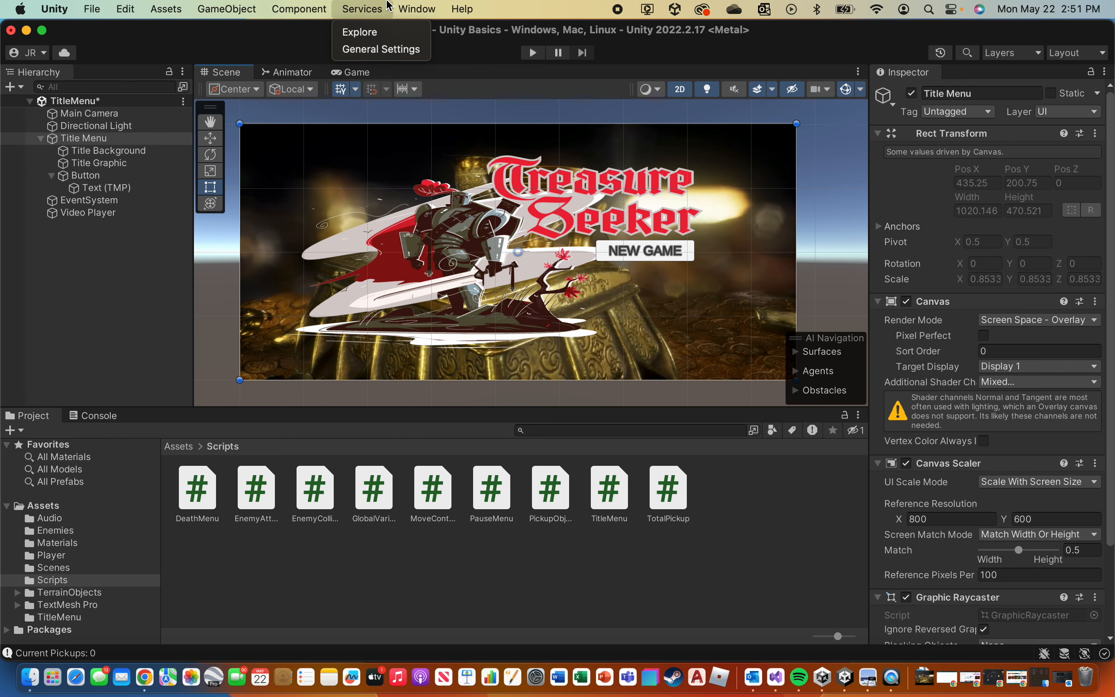
mouse_move(427, 6)
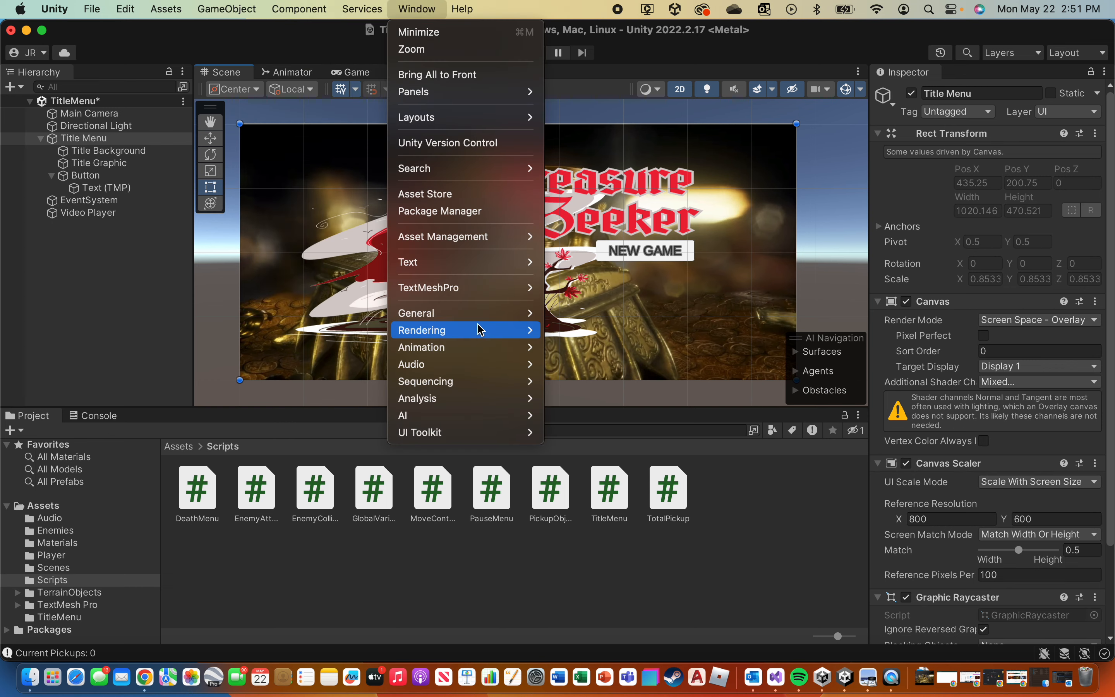
mouse_move(475, 330)
left_click(576, 330)
left_click(783, 145)
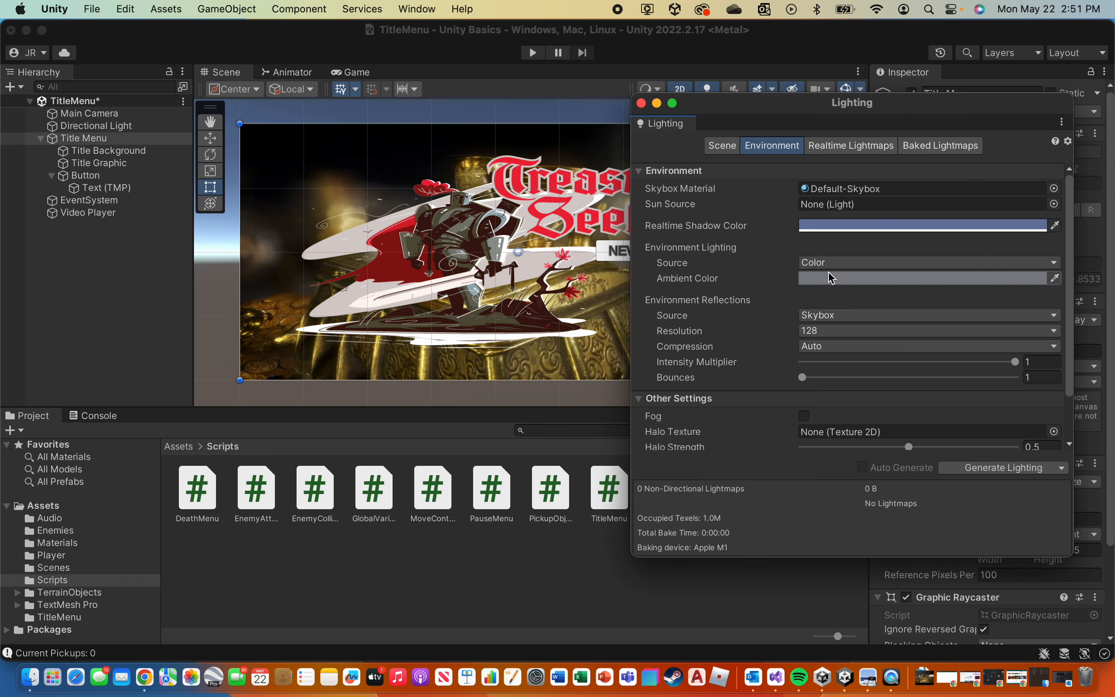
left_click(641, 104)
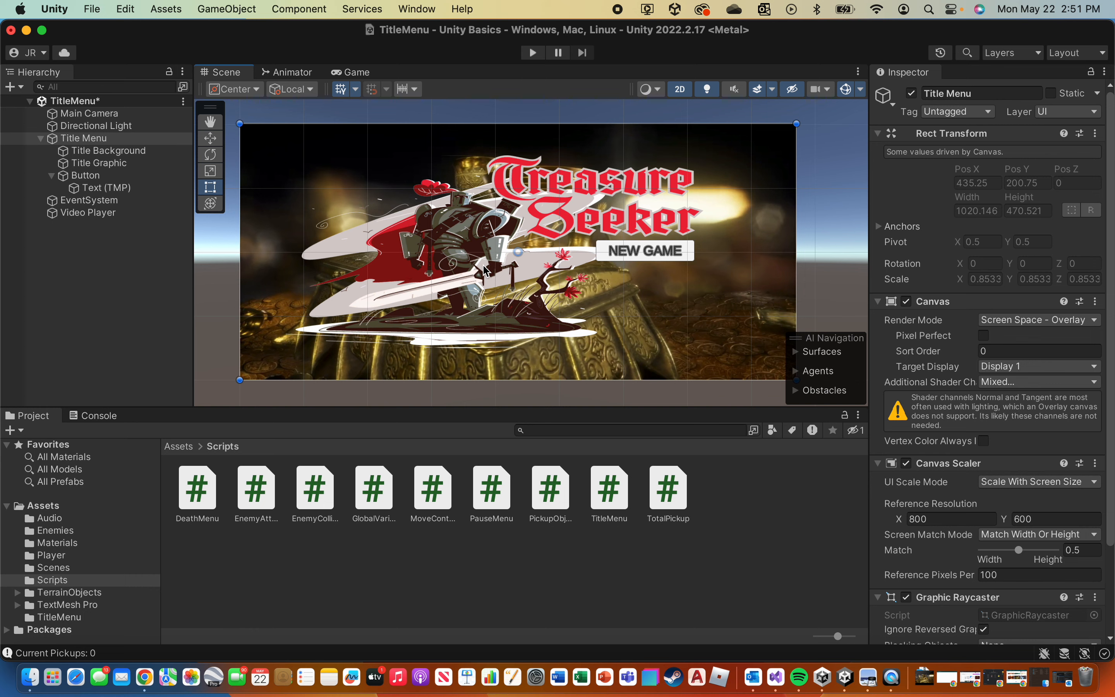
Save the TitleMenu scene and run it briefly in play mode.
key("super+s")
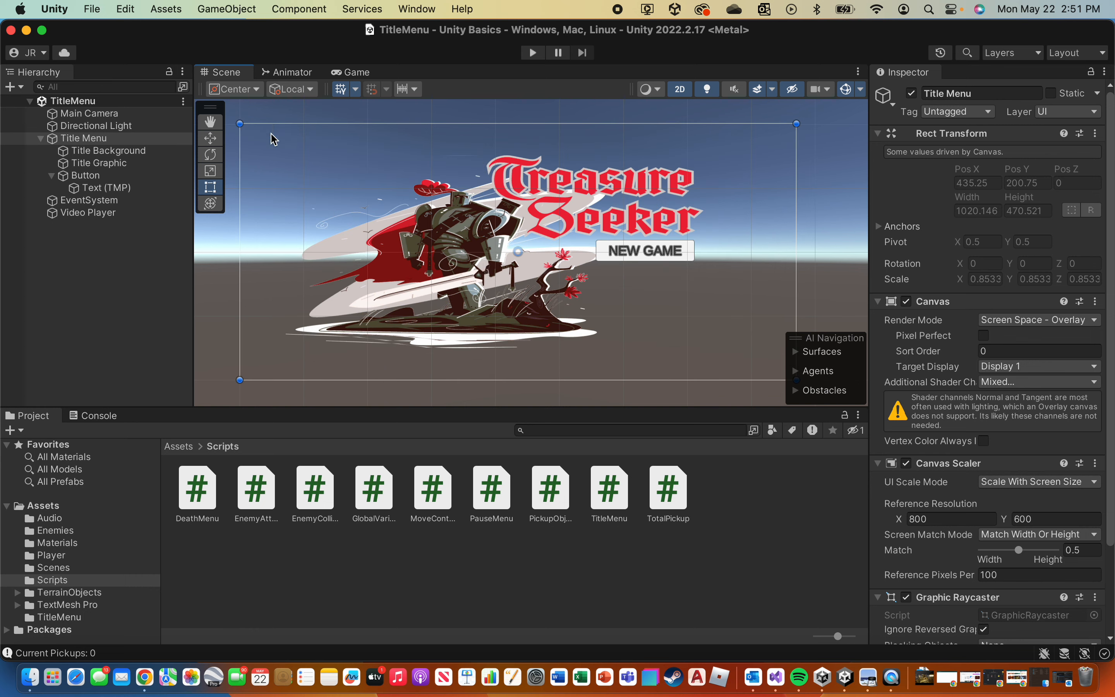
left_click(94, 5)
left_click(115, 109)
left_click(537, 54)
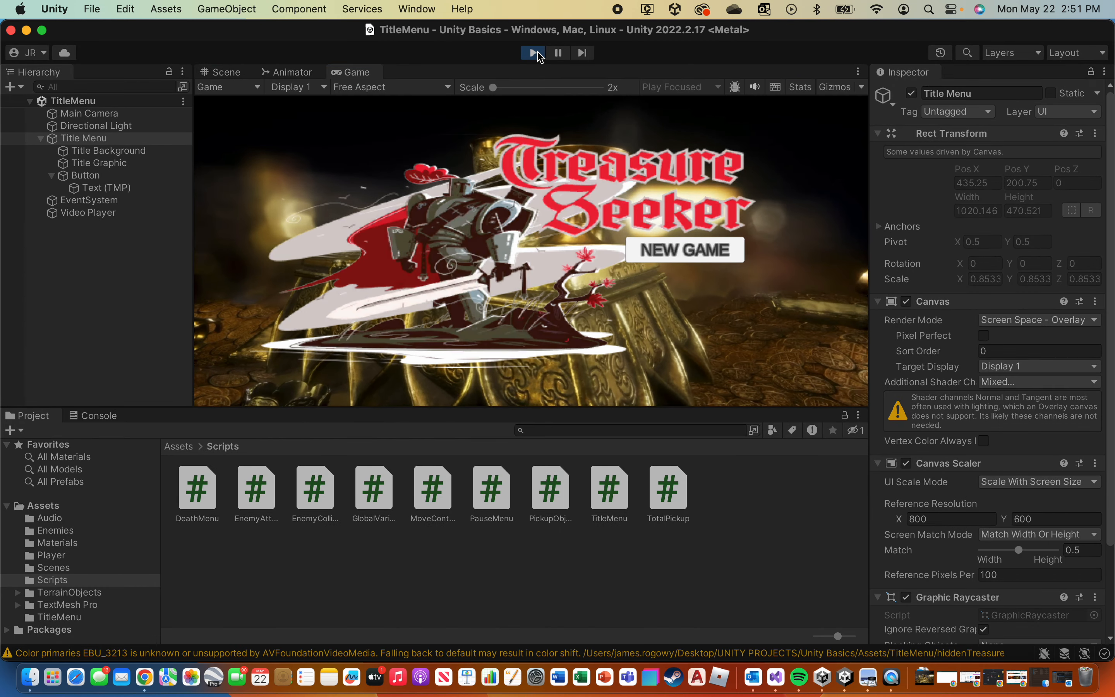
left_click(538, 55)
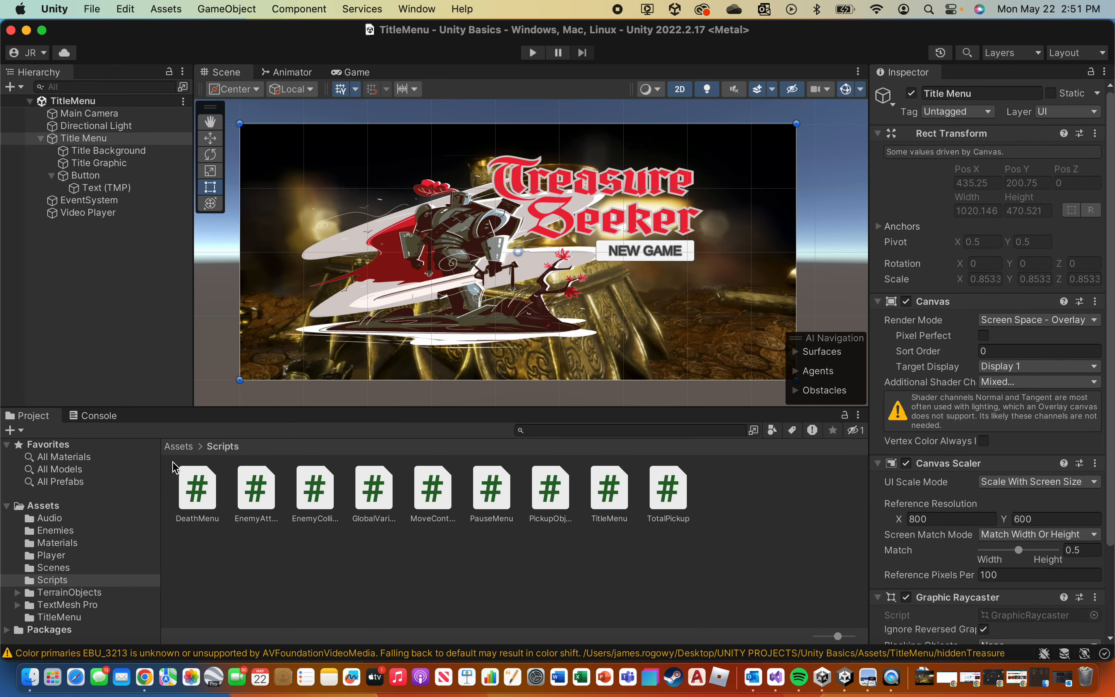
Open SampleScene from the project's Scenes folder.
left_click(192, 446)
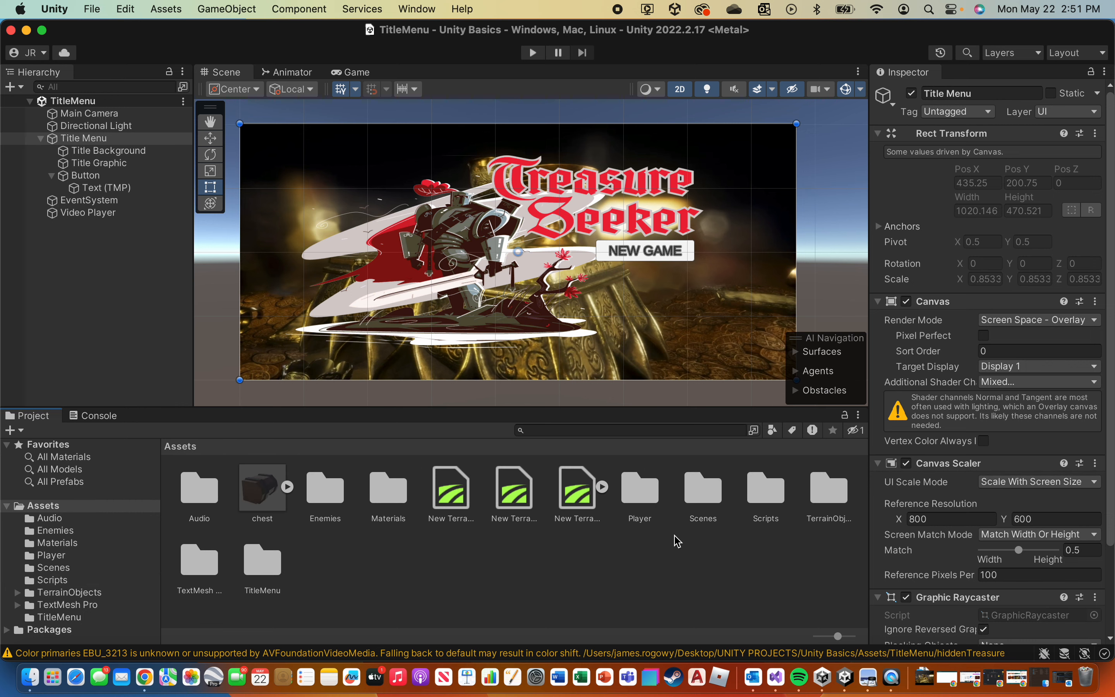
double_click(703, 490)
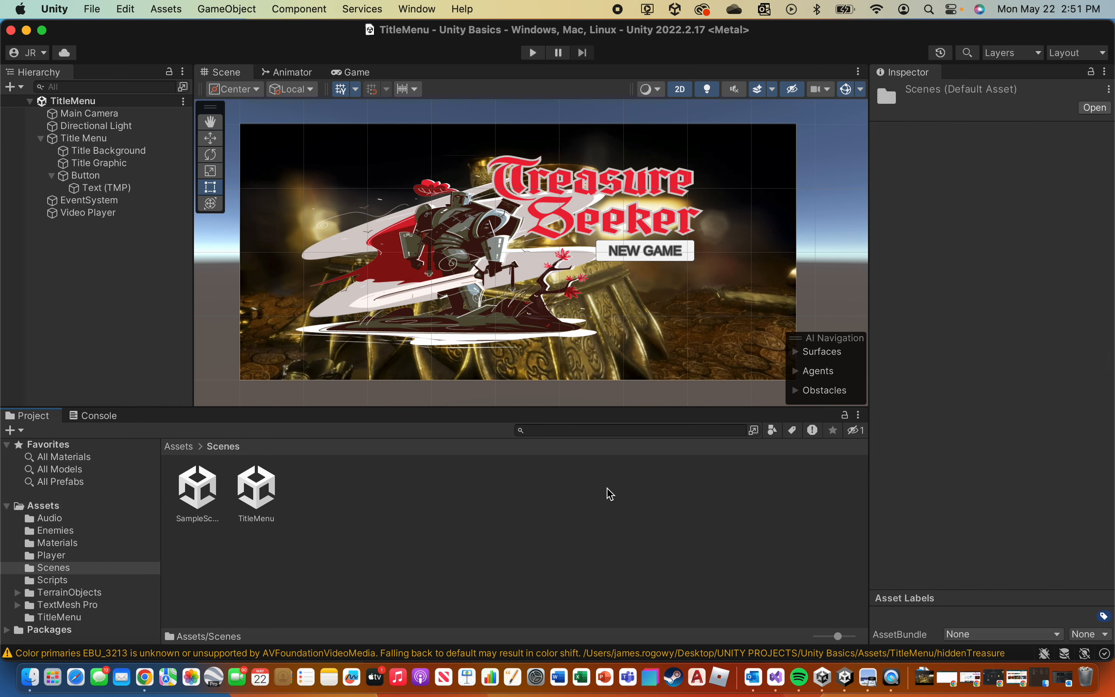
double_click(197, 496)
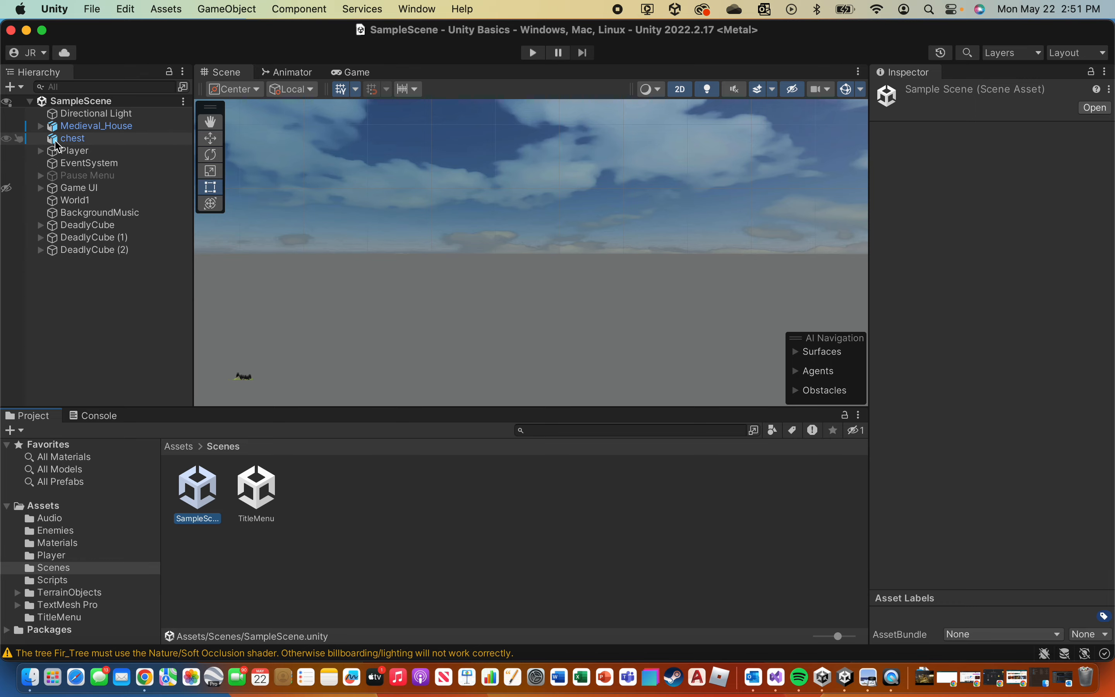
Frame the Player's Character Model in the Scene view with 2D mode turned off.
left_click(50, 152)
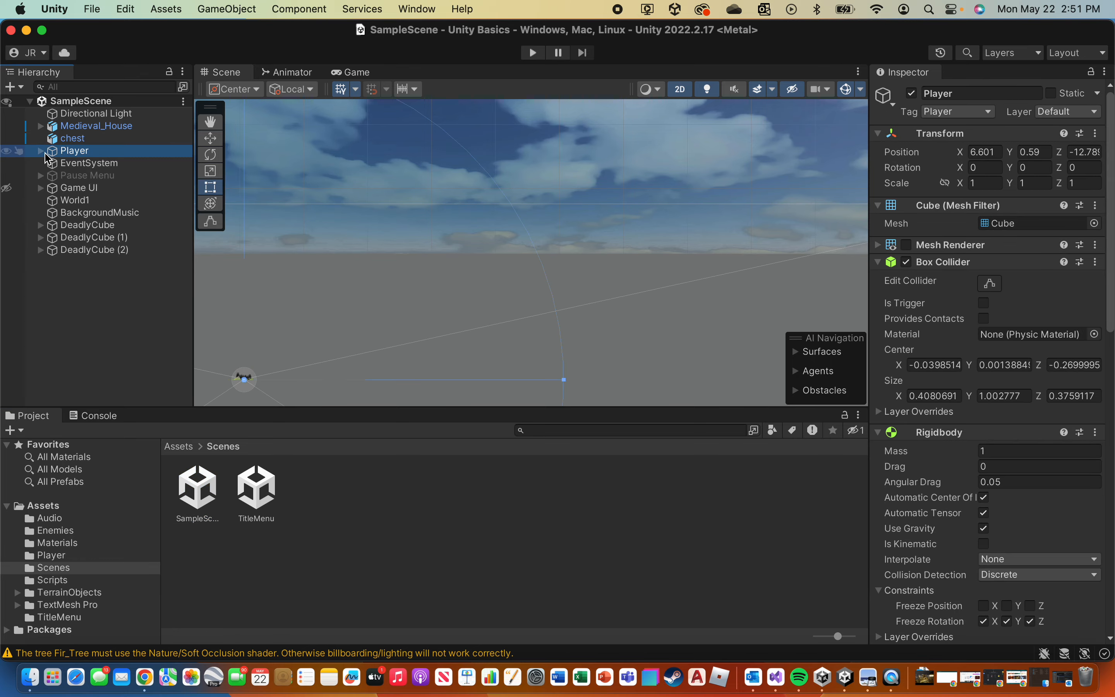
left_click(41, 150)
left_click(80, 165)
double_click(78, 164)
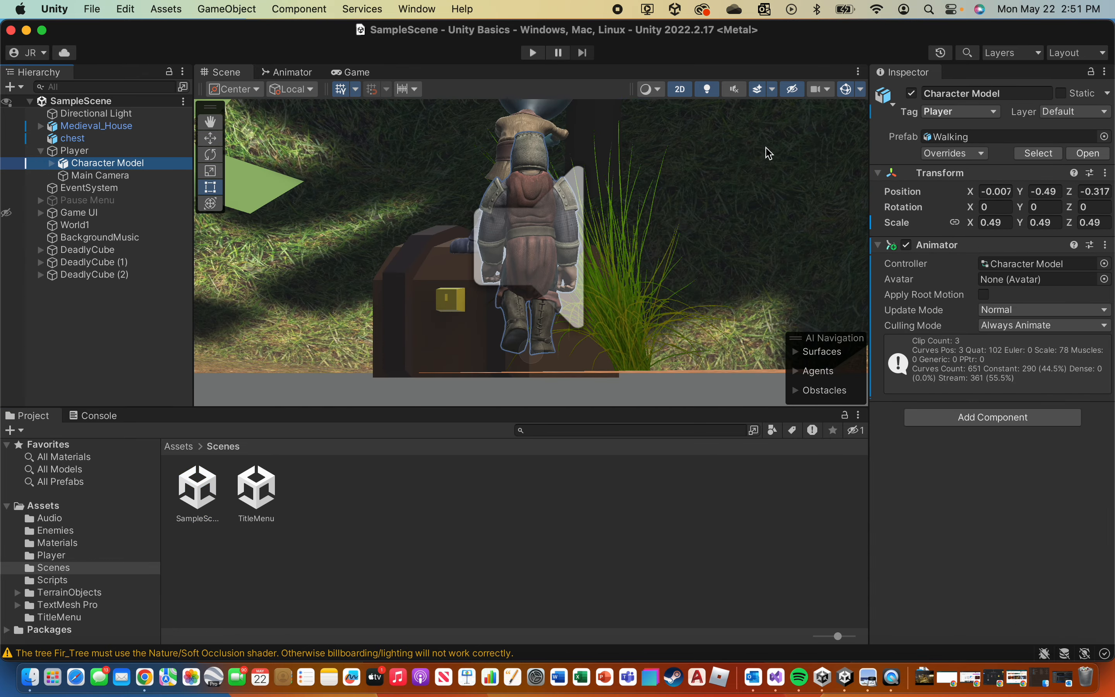
left_click(679, 95)
scroll(467, 269, "down", 5)
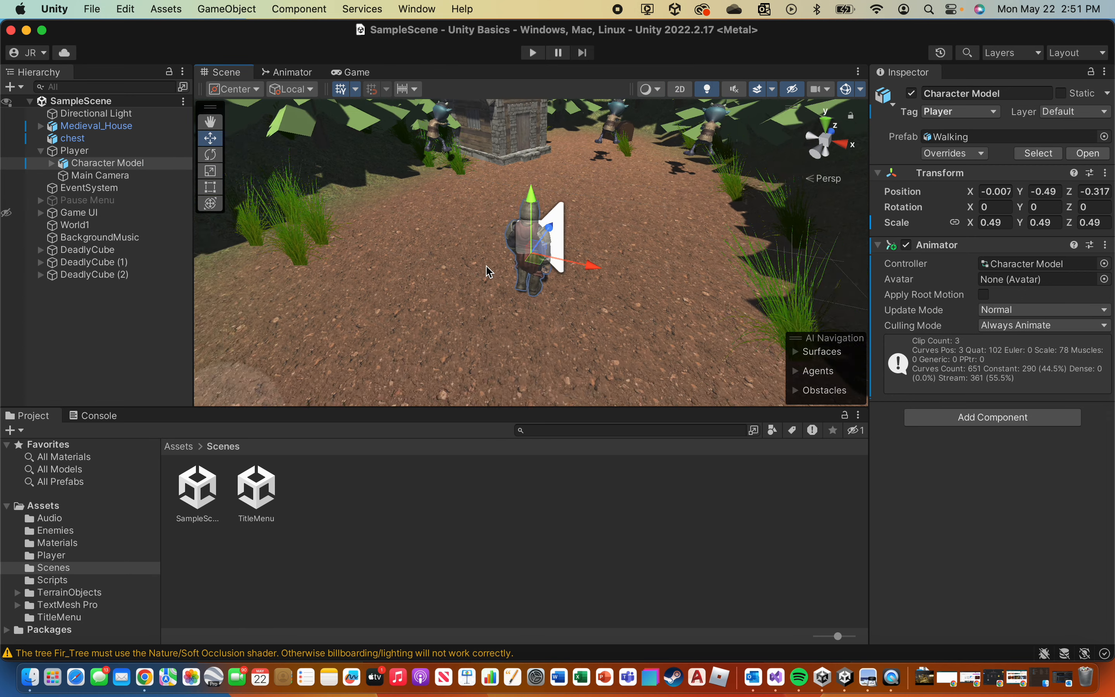
scroll(502, 235, "down", 2)
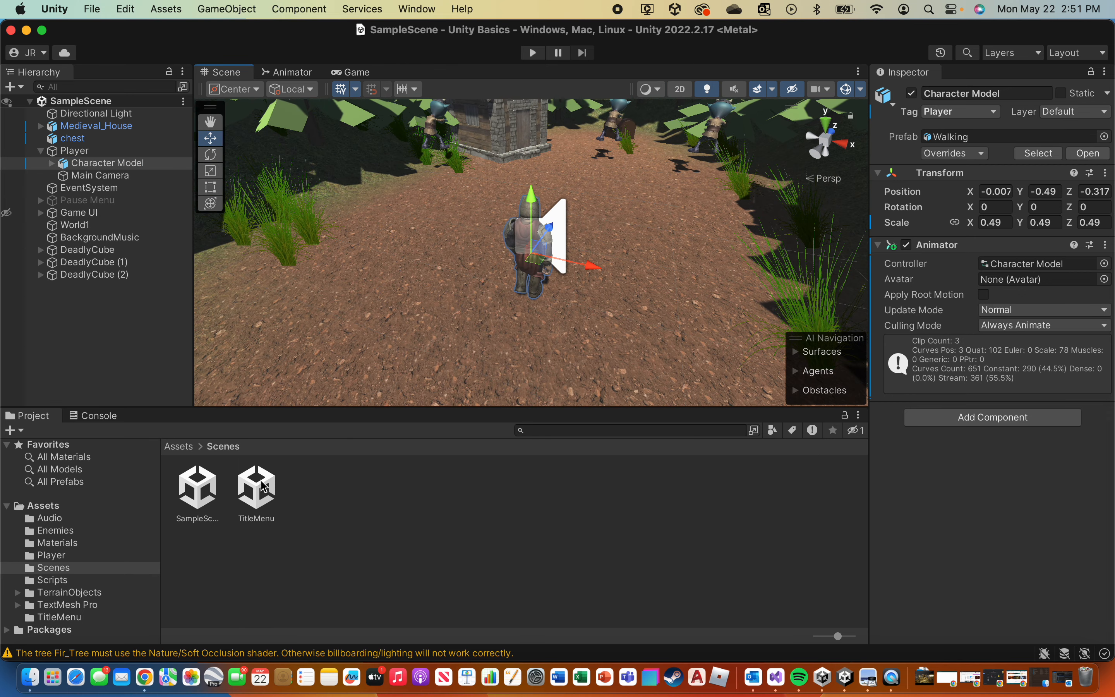
Open the project's Scripts folder from Assets.
left_click(180, 447)
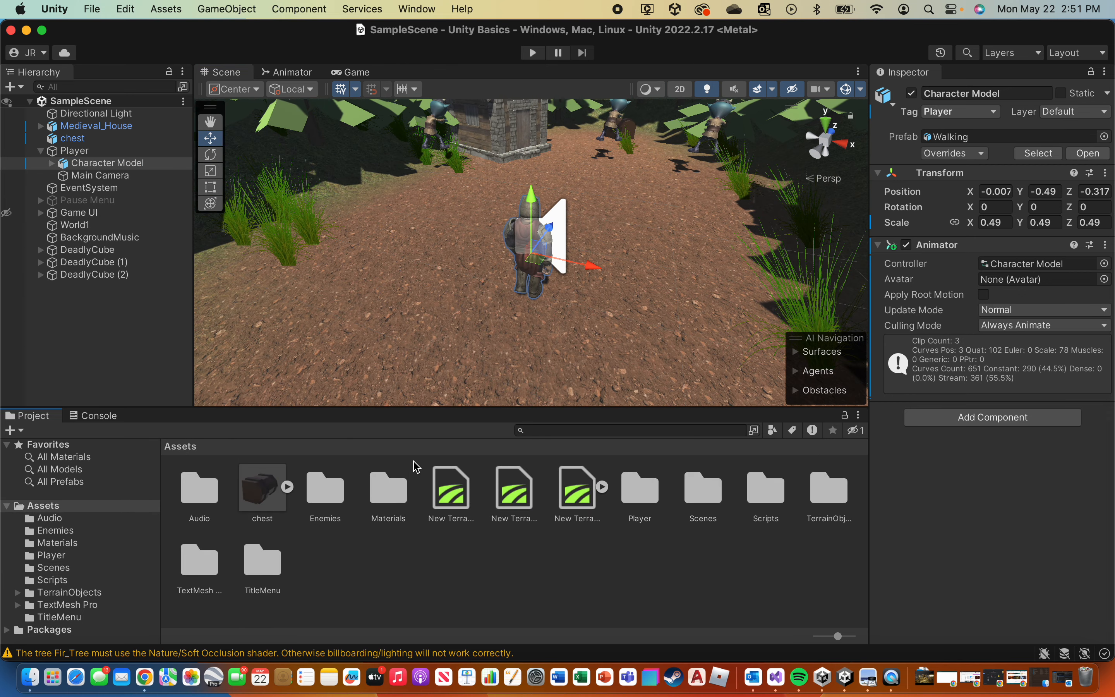
left_click(768, 501)
double_click(769, 500)
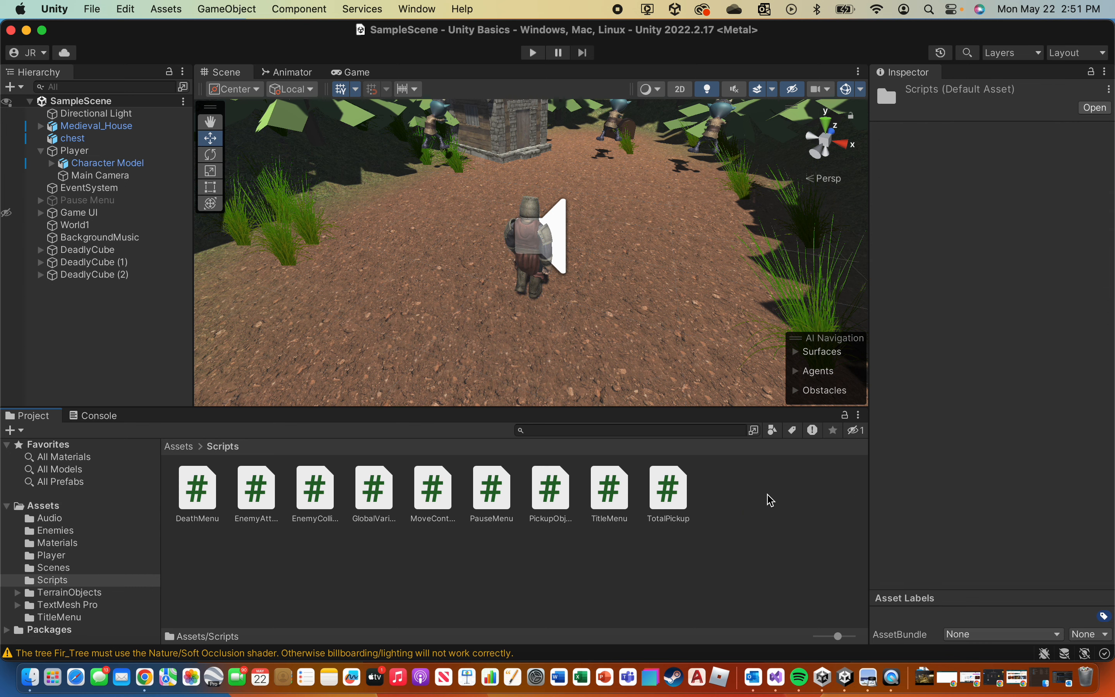
Change the SceneManager.LoadScene index in the EnemyCollision script's Death() to 1 in Visual Studio, save the script, and return to Unity.
left_click(324, 502)
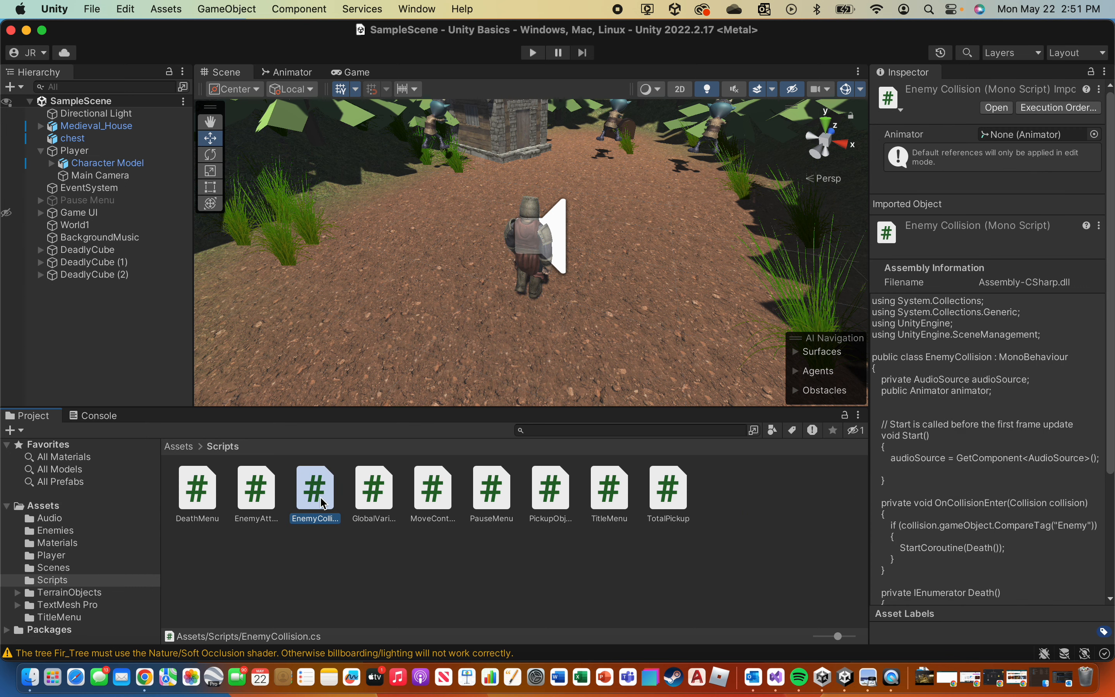
scroll(1027, 454, "down", 5)
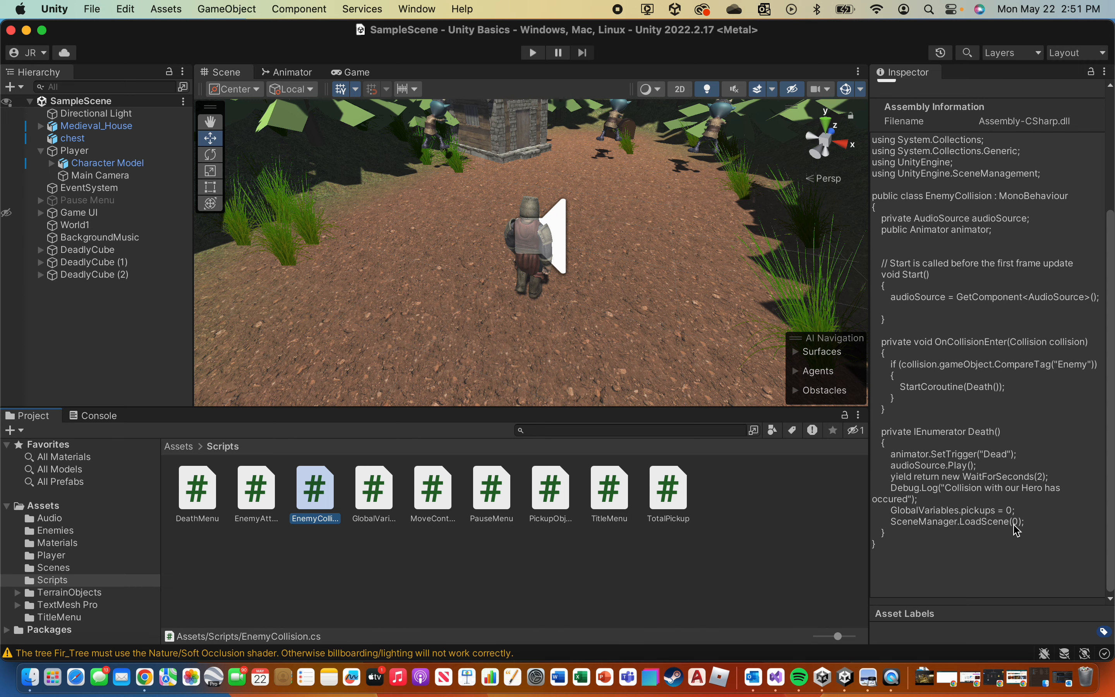
double_click(318, 496)
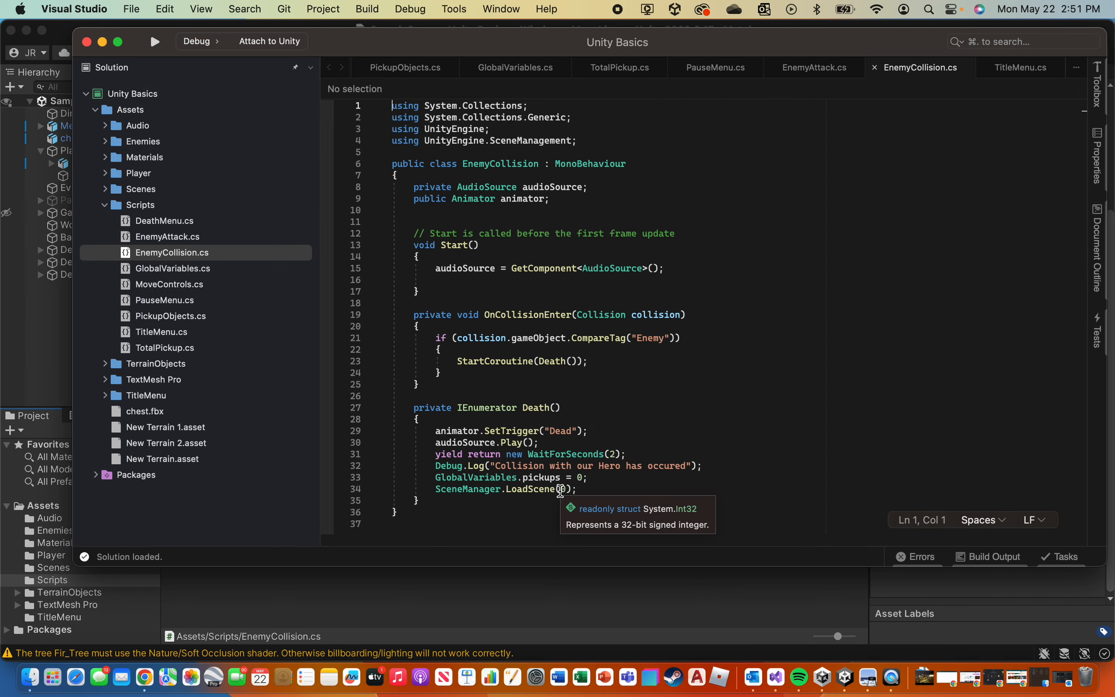
left_click(561, 489)
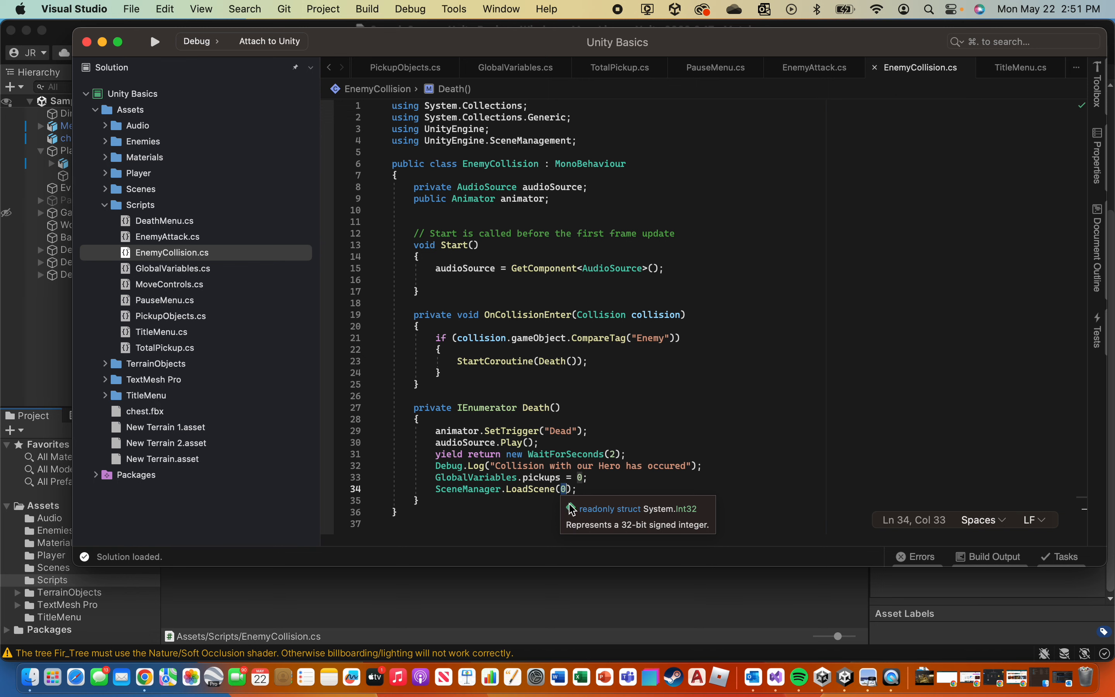
type("1")
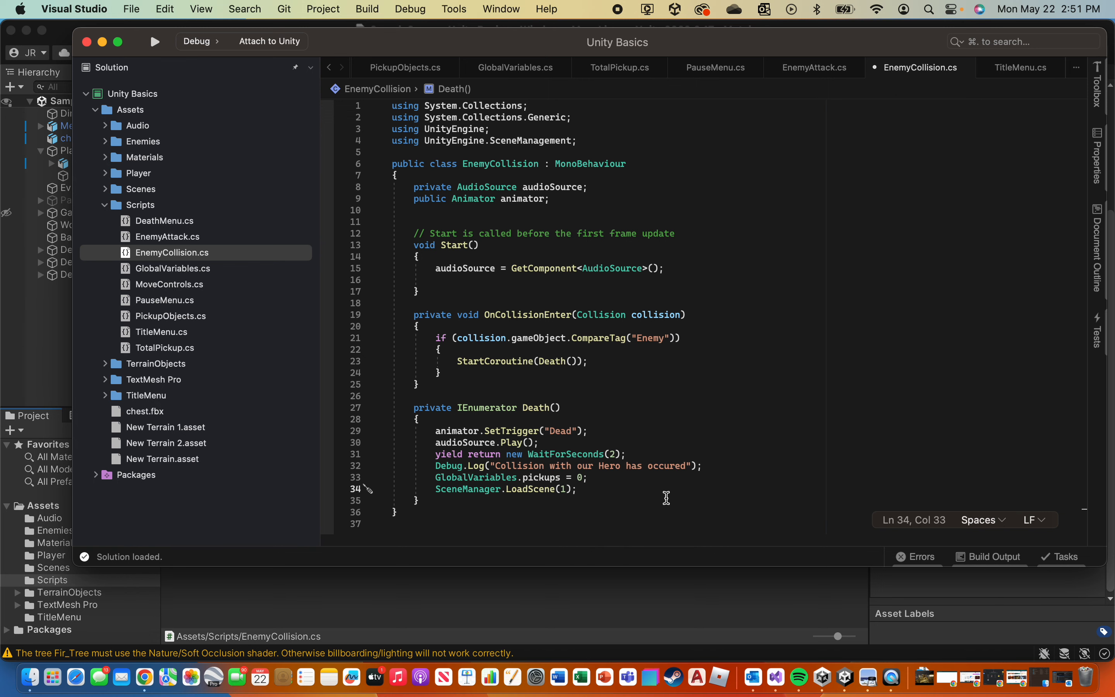
key("super+s")
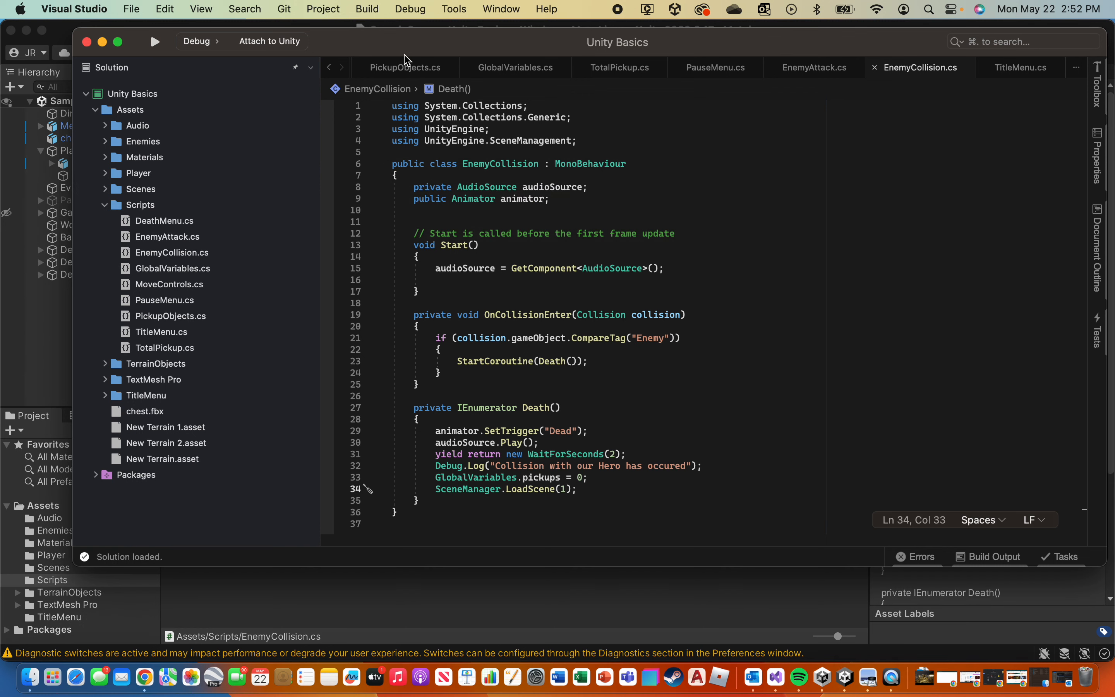
left_click_drag(410, 50, 408, 96)
left_click(330, 40)
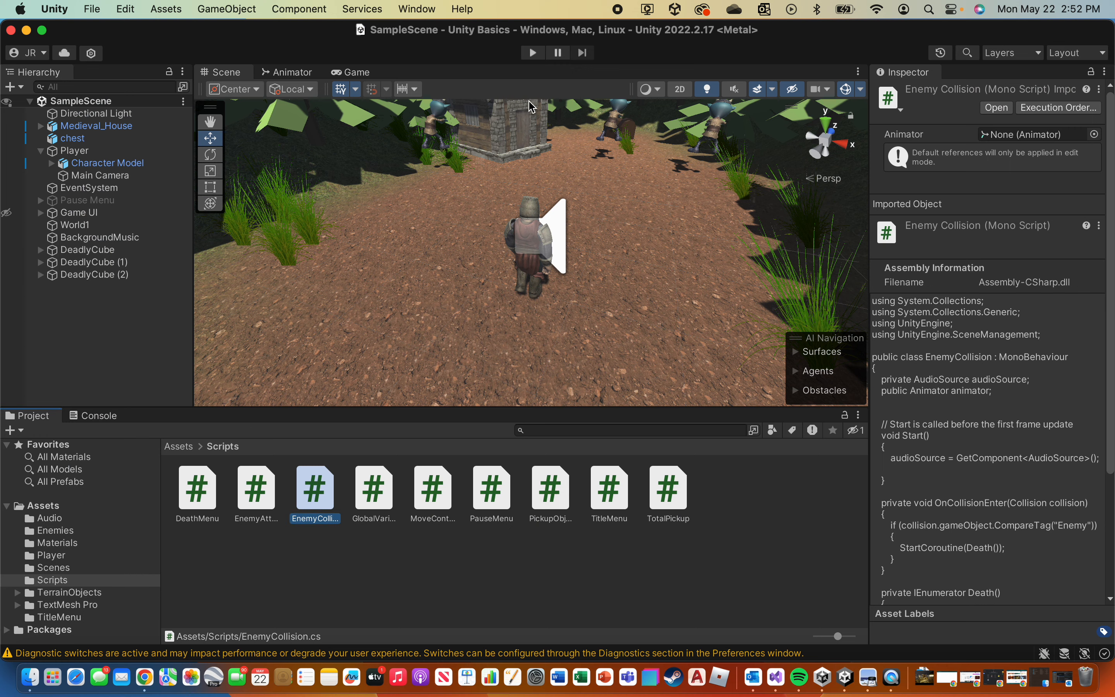
Test SampleScene in play mode by walking the player into an enemy and moving after the reload, and stop playback.
left_click(533, 53)
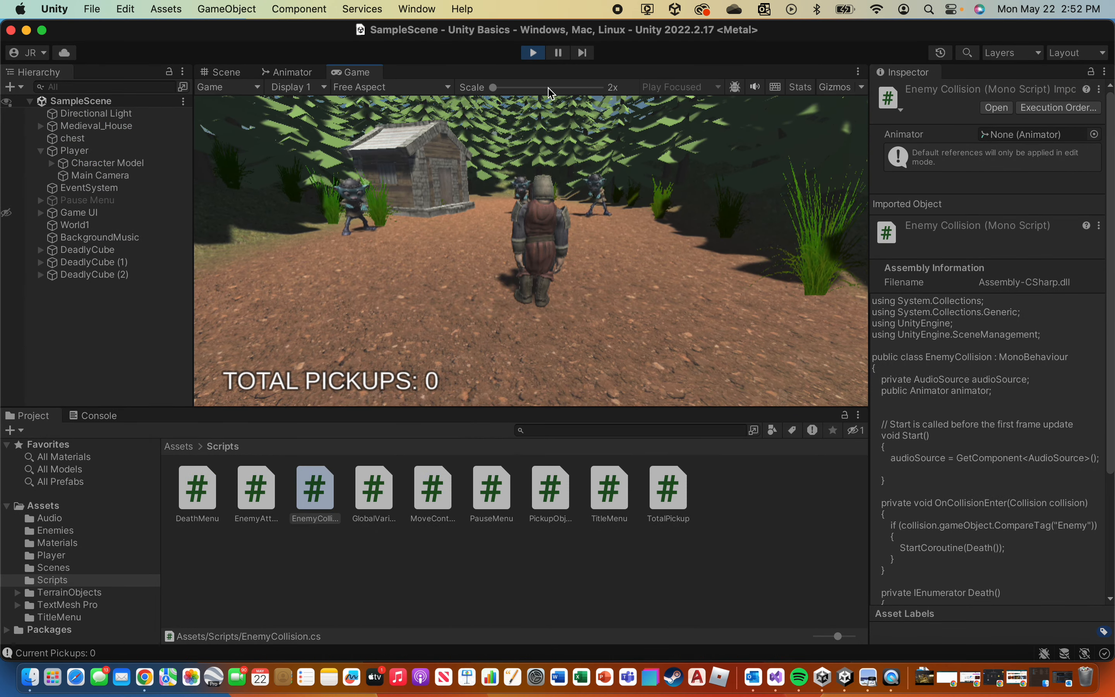
key("a")
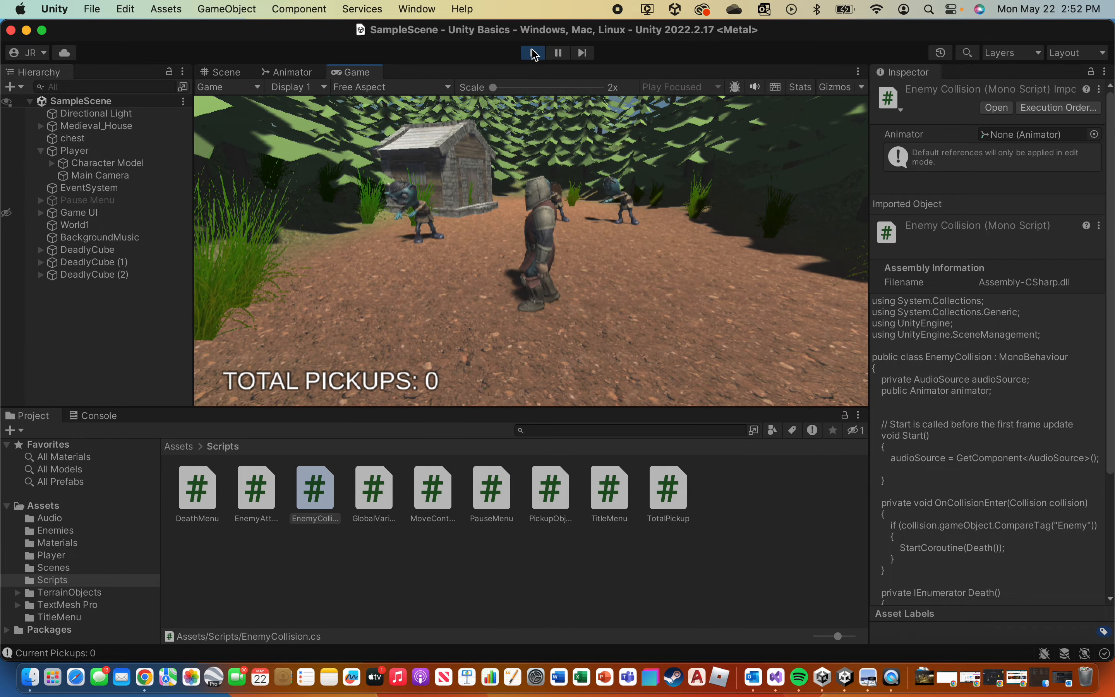
key("w")
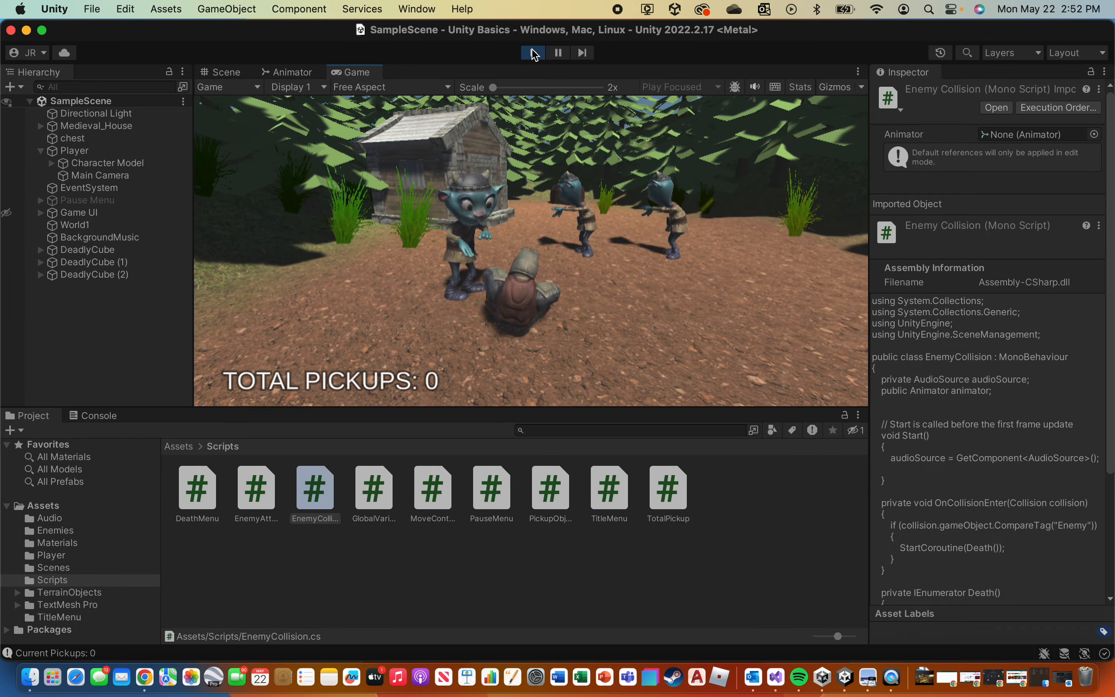
key("d")
key("a")
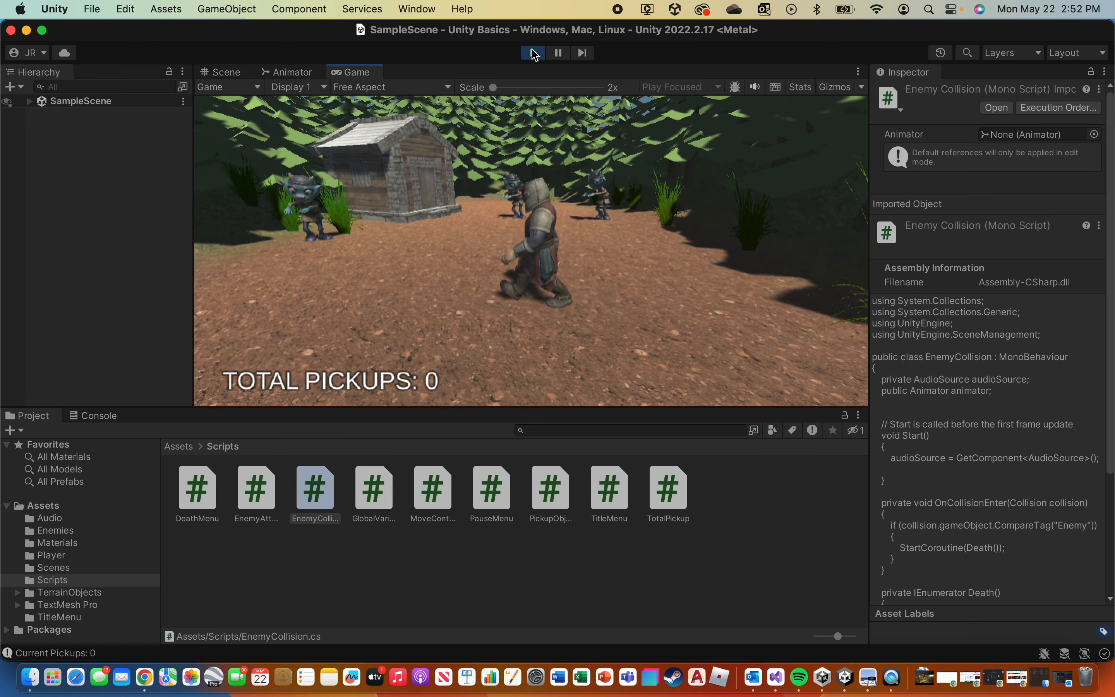
key("s")
left_click(533, 51)
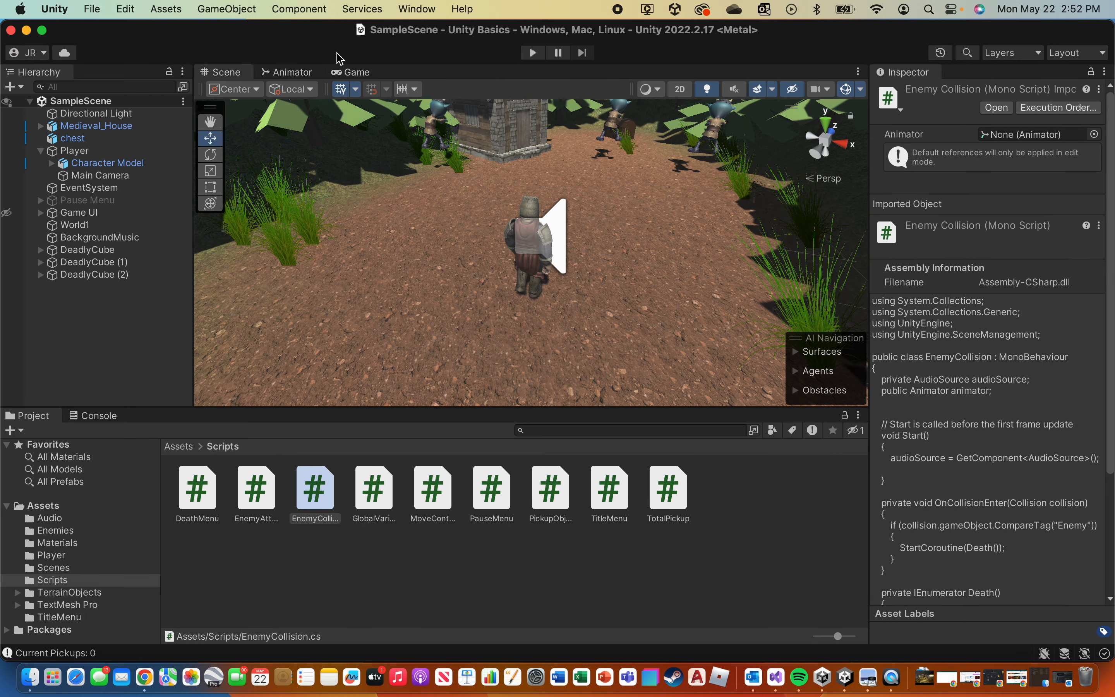
Open the TitleMenu scene from the project's Scenes folder.
left_click(178, 446)
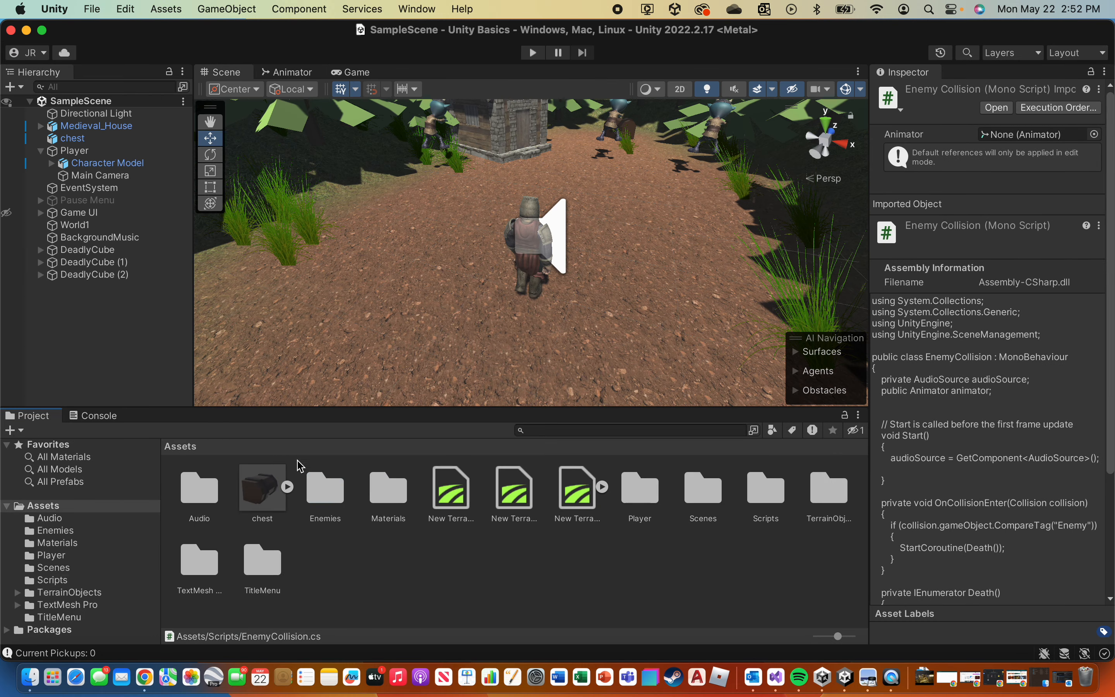
double_click(703, 489)
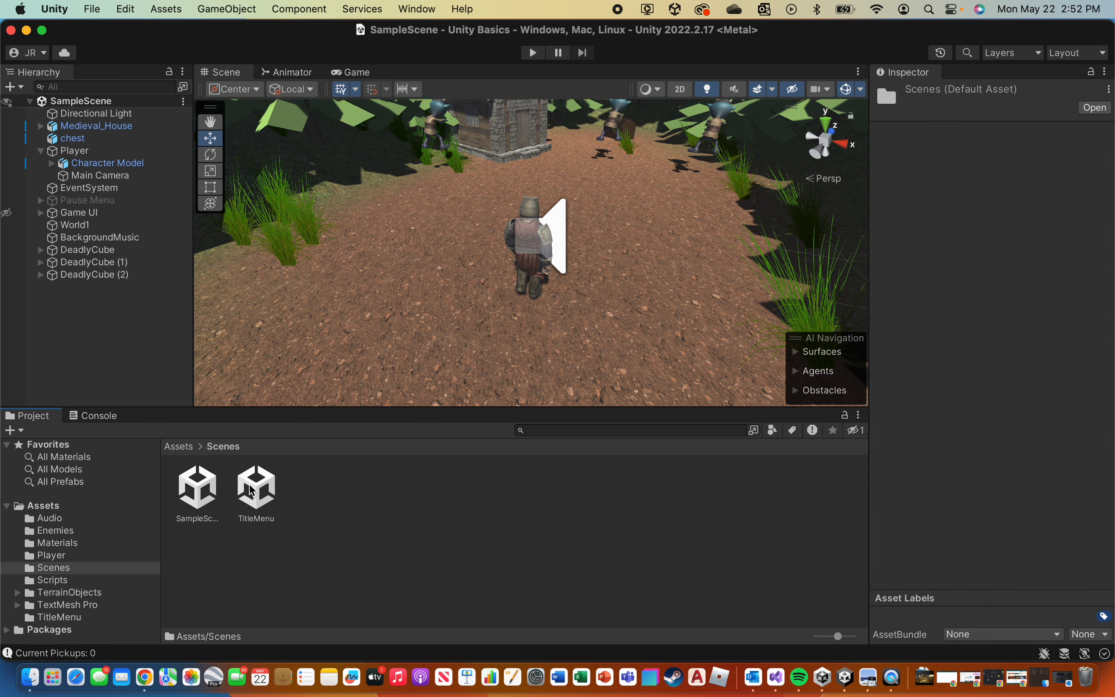
double_click(257, 489)
Run TitleMenu, start a NEW GAME, test dying to an enemy and moving after the scene reloads, and stop play mode.
left_click(533, 53)
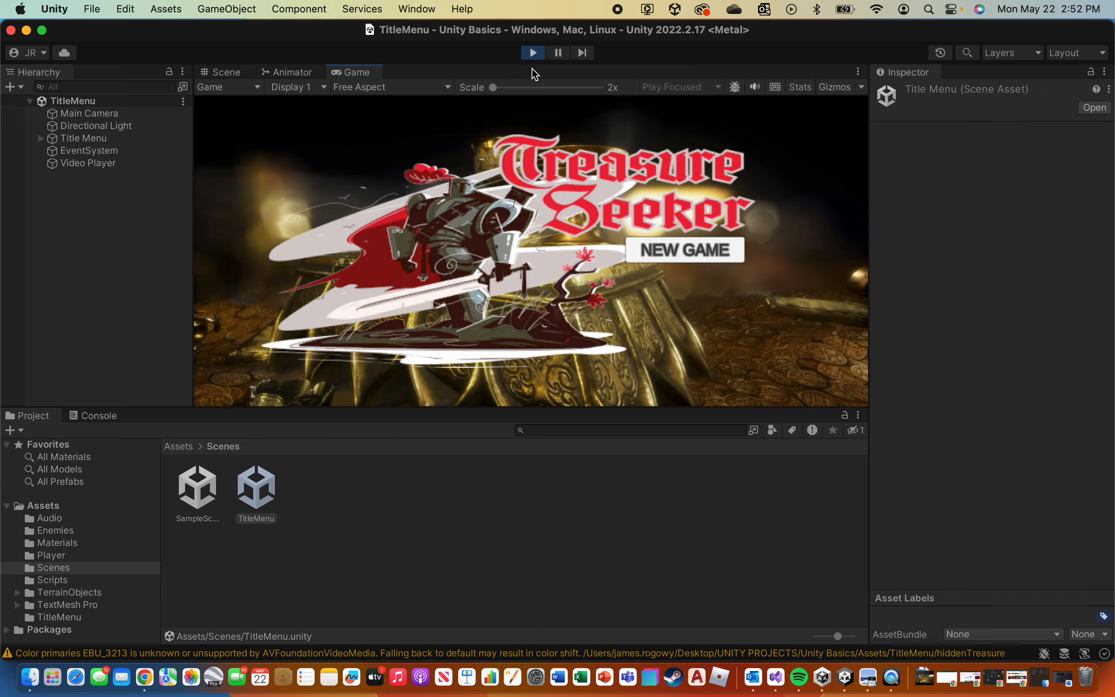
left_click(680, 247)
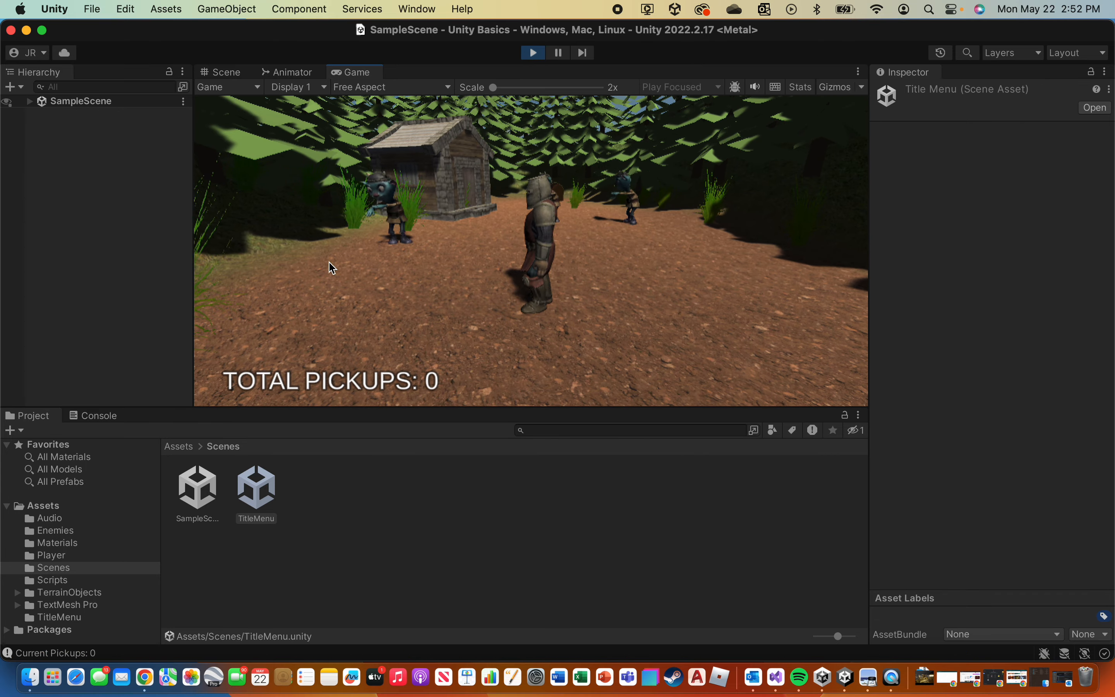
key("w")
key("d")
key("a")
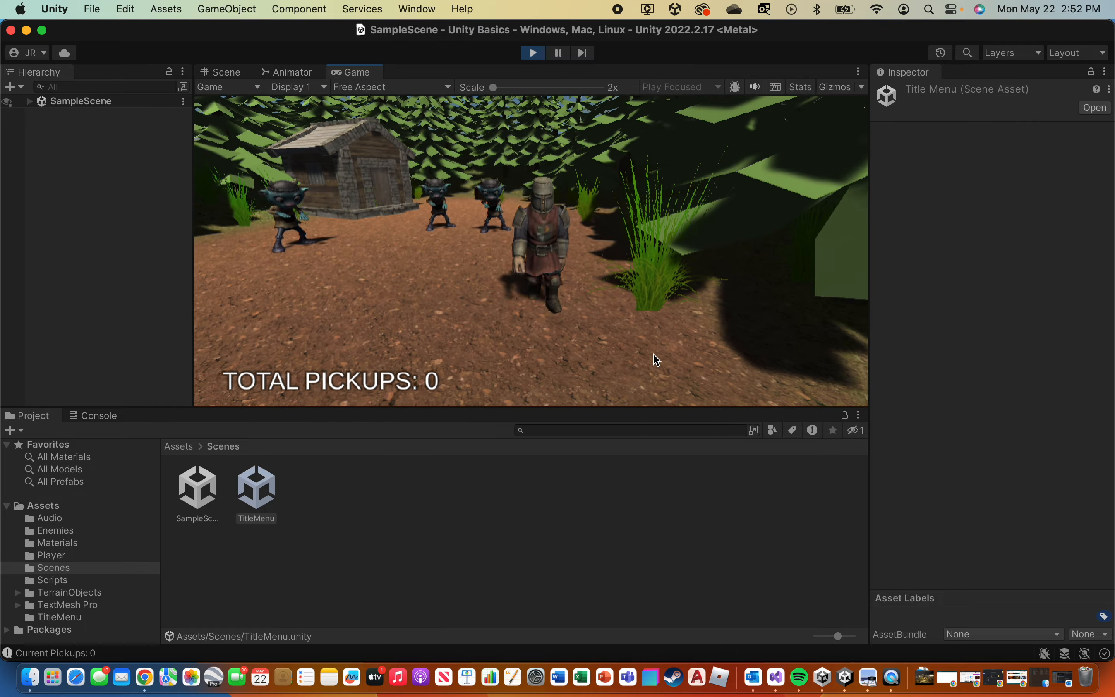
key("d")
key("a")
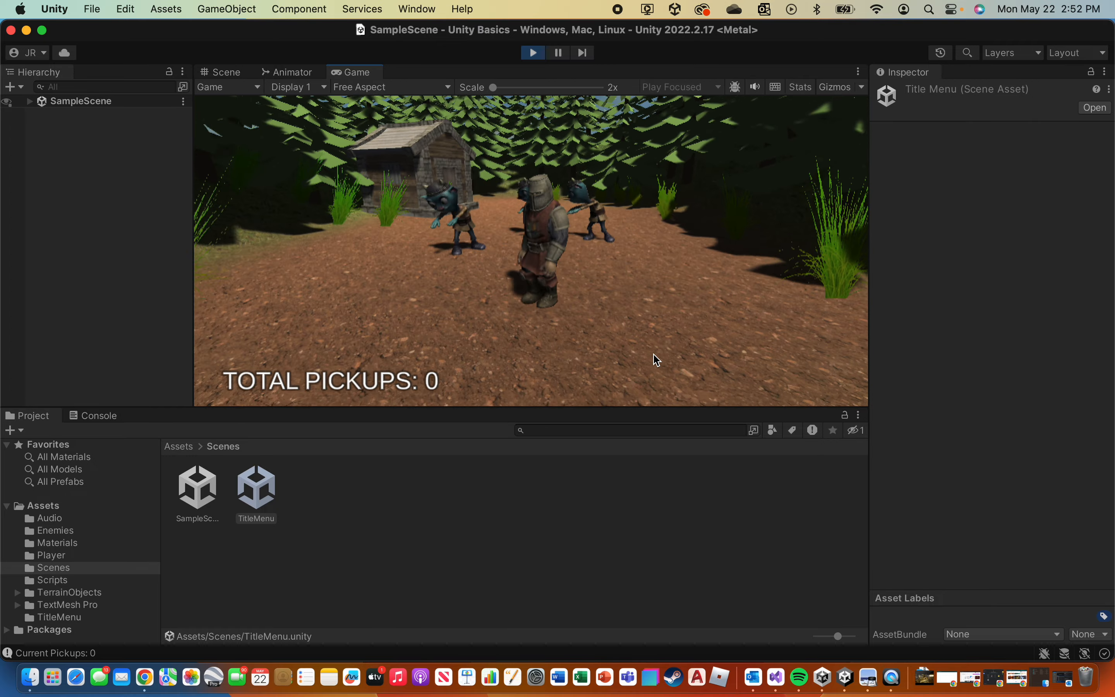
key("w")
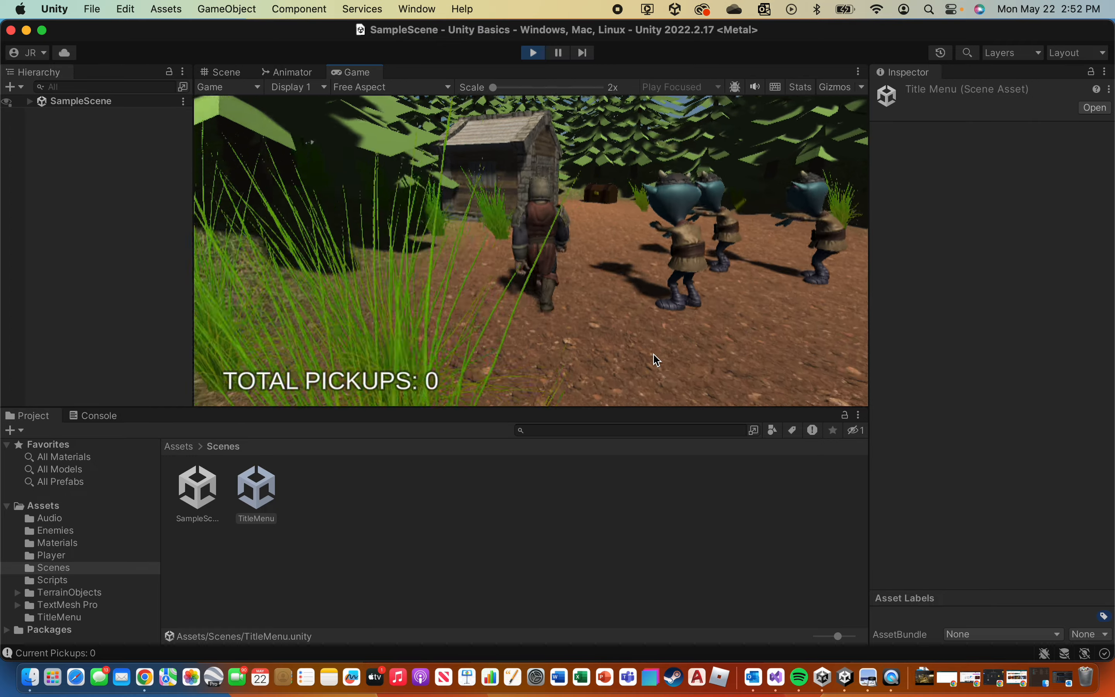
key("d")
key("a")
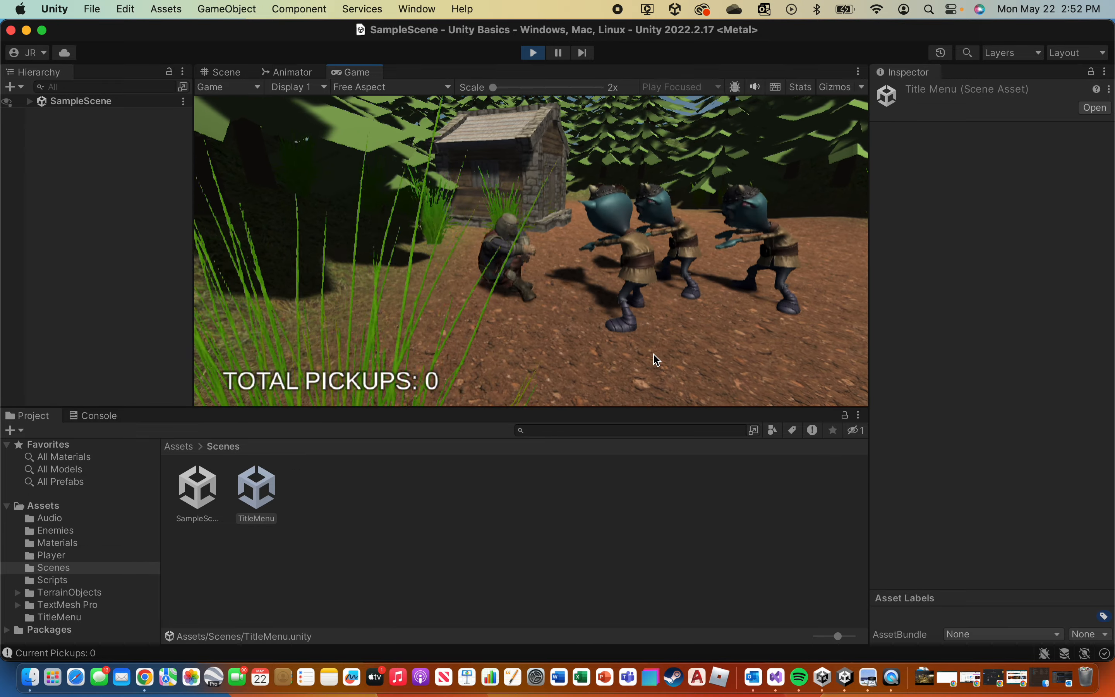
key("d")
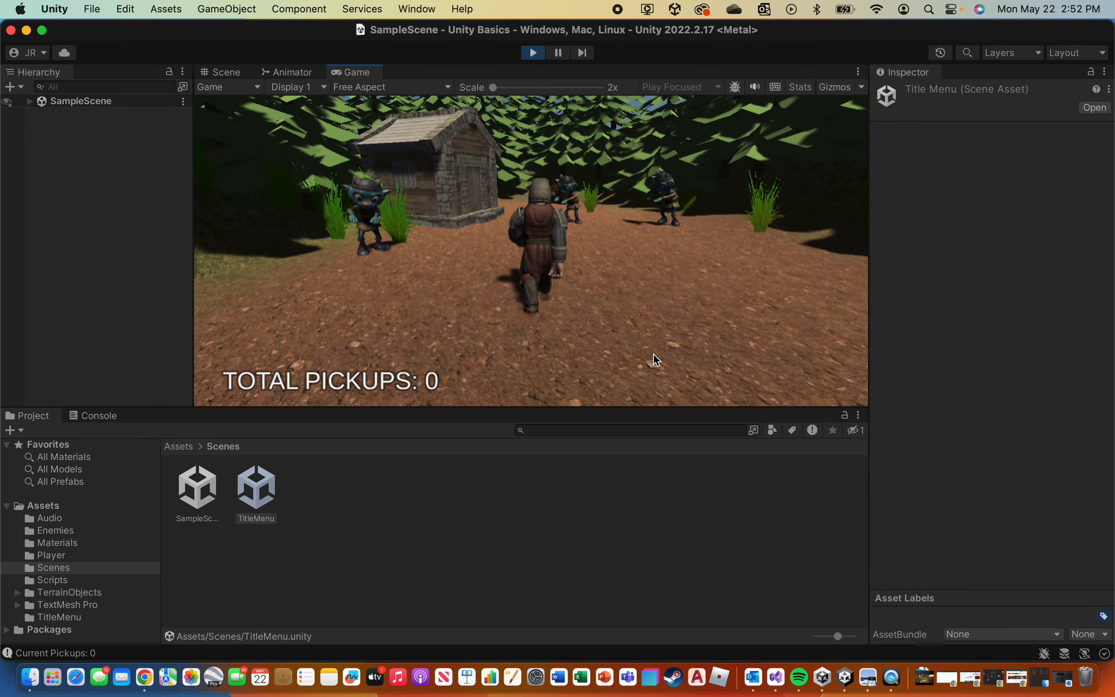
key("a")
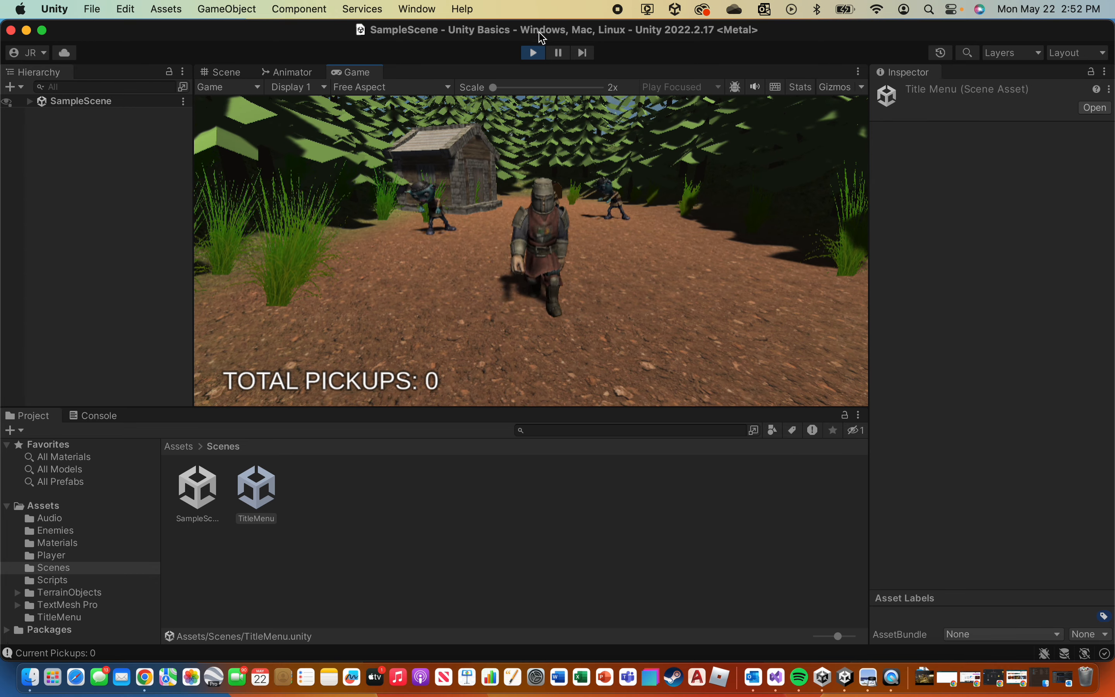
left_click(535, 54)
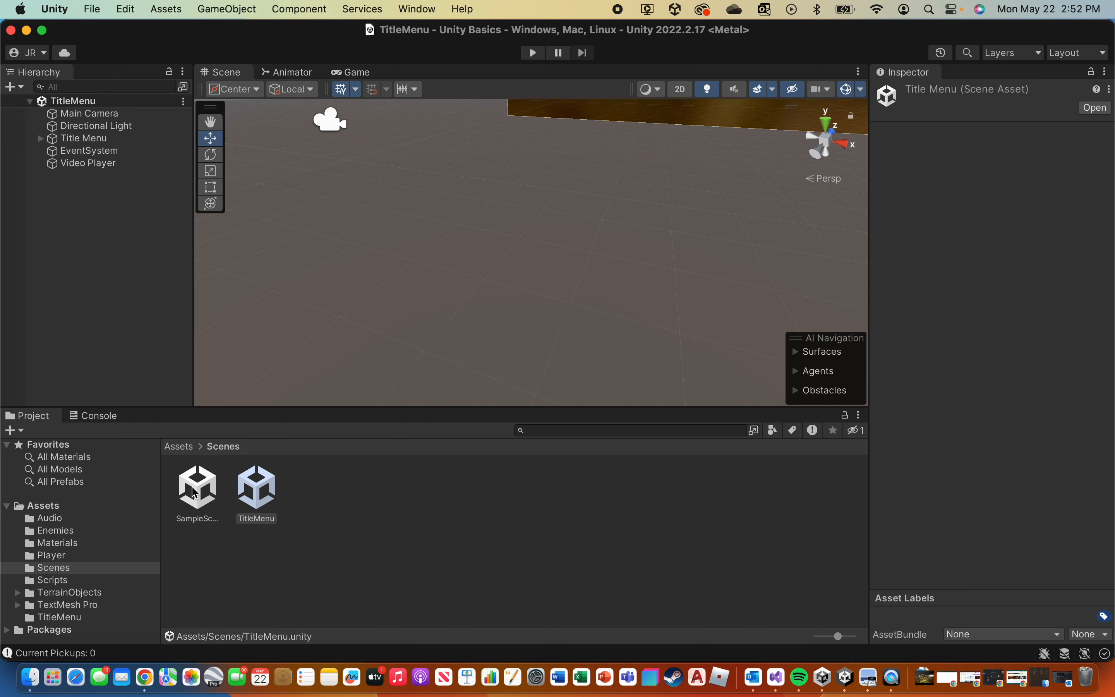
Open SampleScene from the Scenes folder and select the World1 terrain.
double_click(197, 501)
left_click(475, 260)
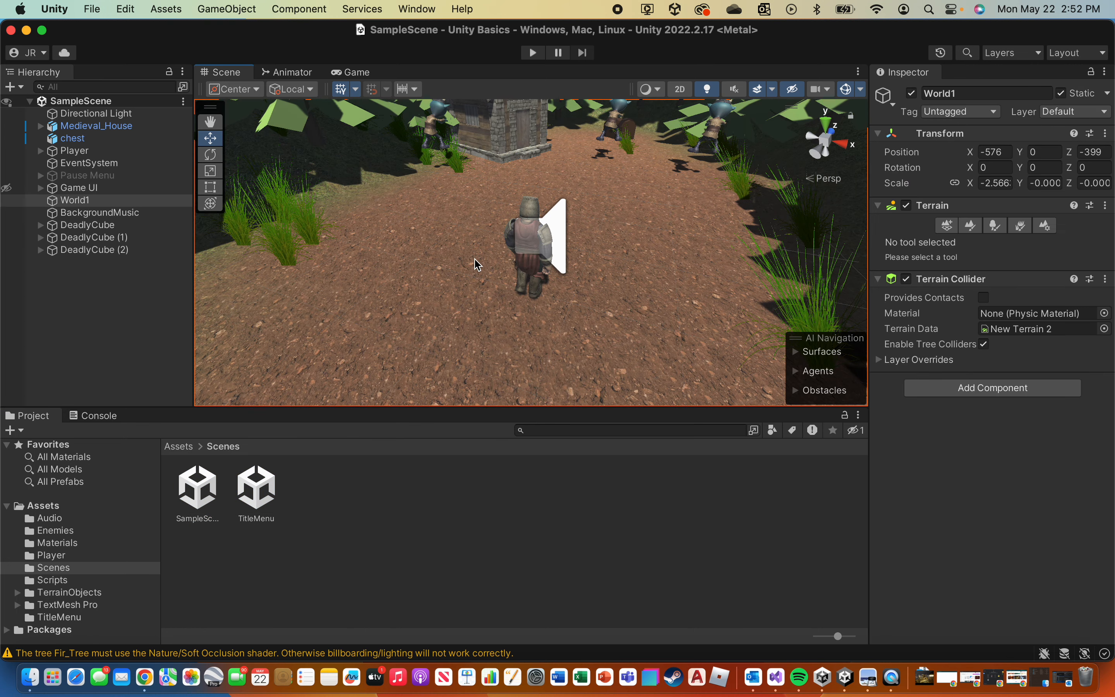
scroll(645, 239, "down", 3)
scroll(647, 242, "up", 3)
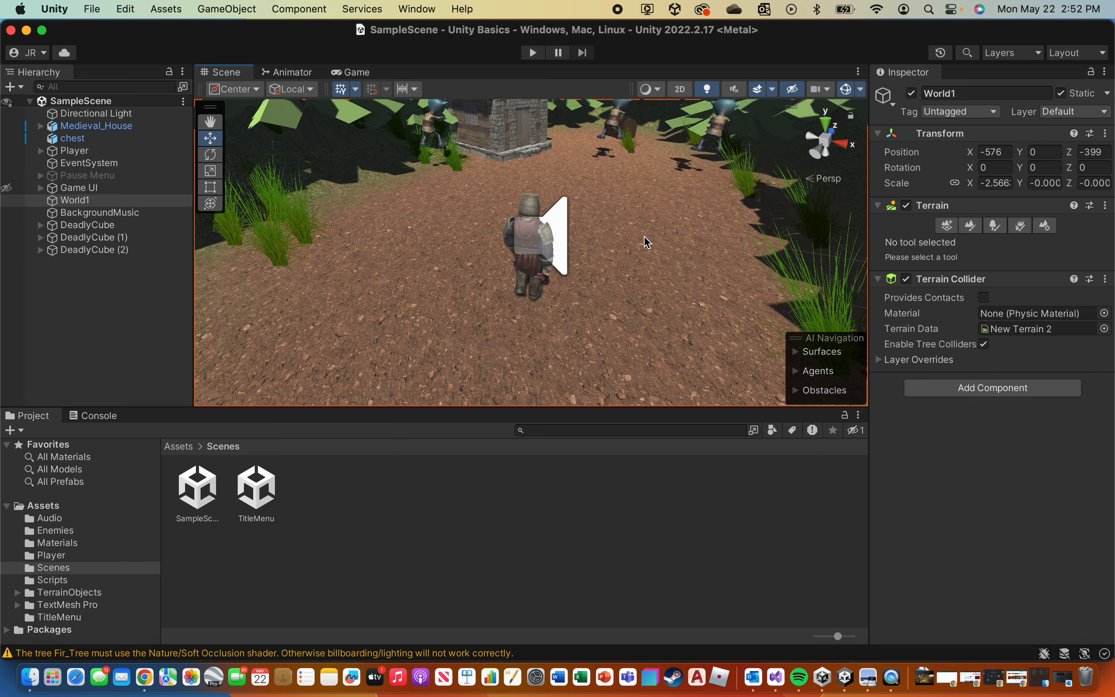
right_click_drag(645, 242, 509, 235)
key("d")
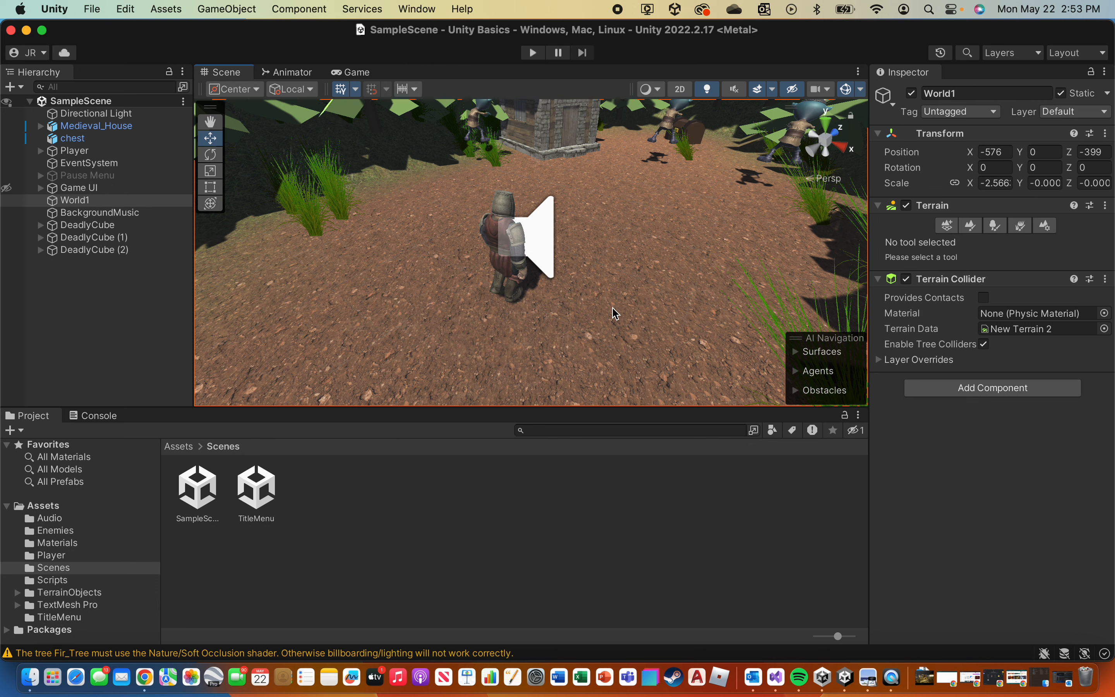
left_click(951, 448)
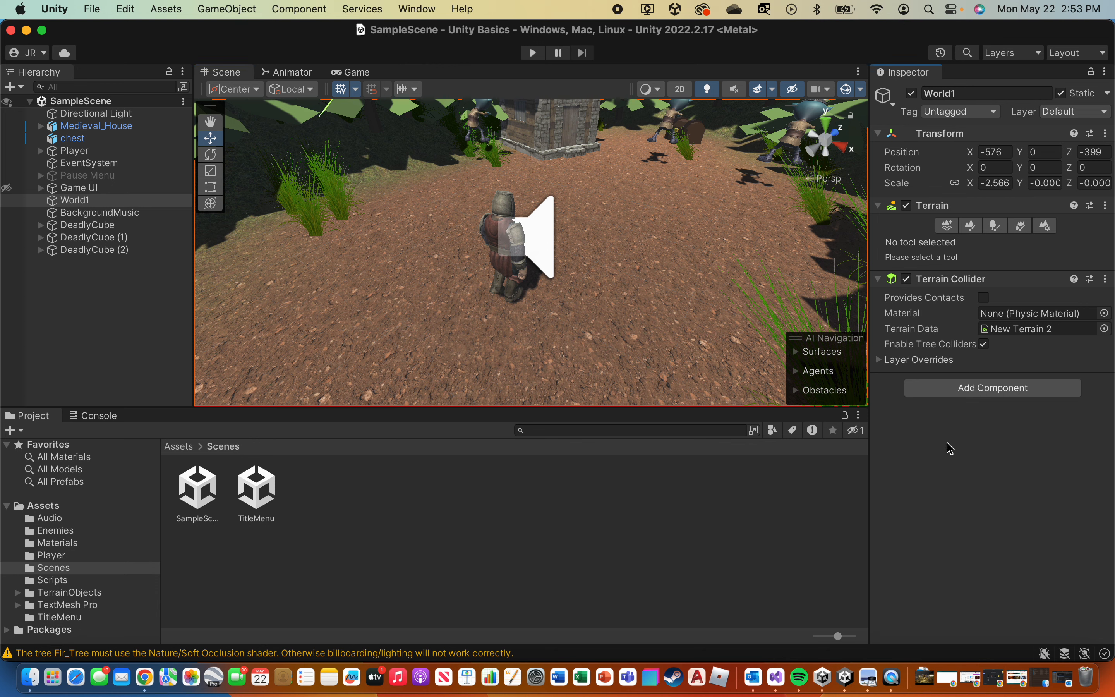